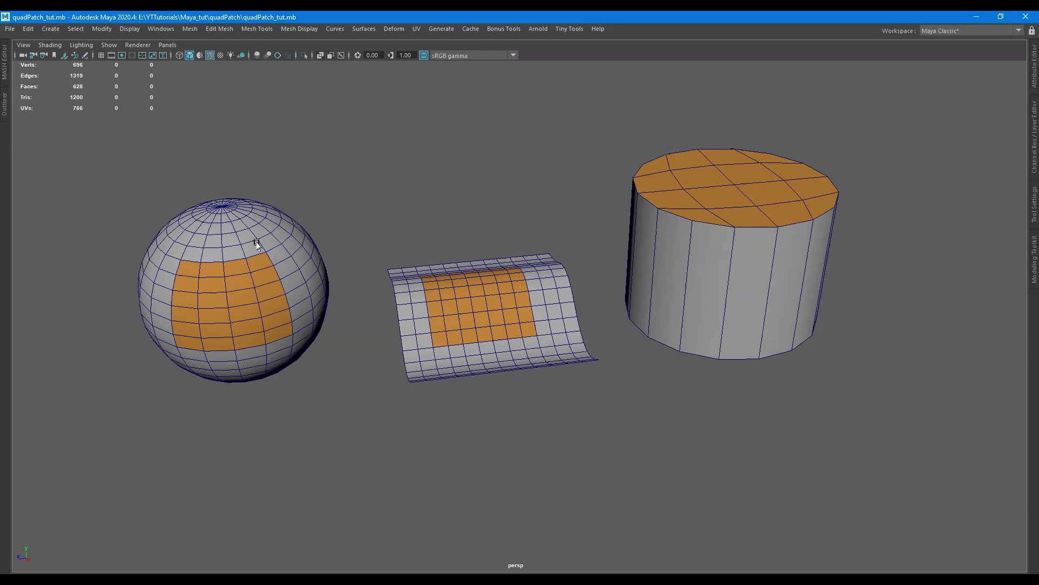
drag(114, 165, 347, 391)
drag(609, 475, 432, 263)
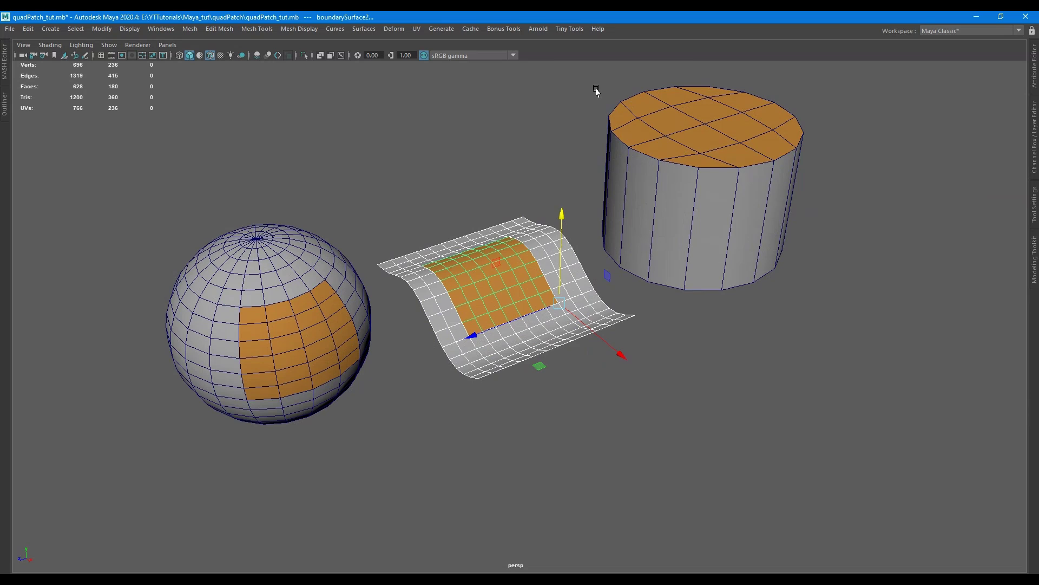
drag(596, 89, 792, 226)
click(821, 415)
alt+drag(421, 303, 390, 308)
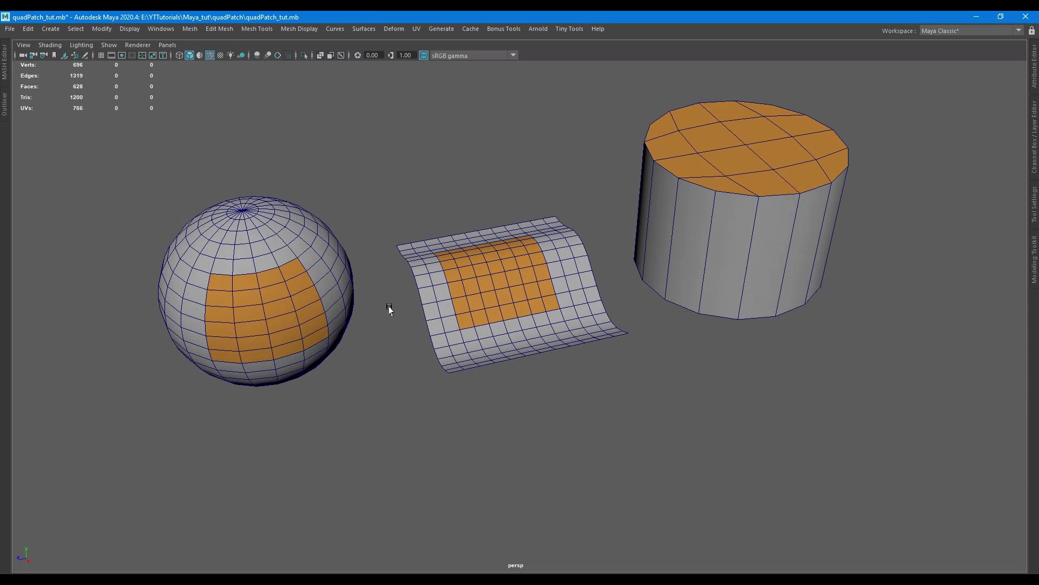
Step: Delete the orange patch surfaces on the sphere, the curved plane and the cylinder's top
click(301, 282)
shift+click(483, 280)
shift+click(748, 157)
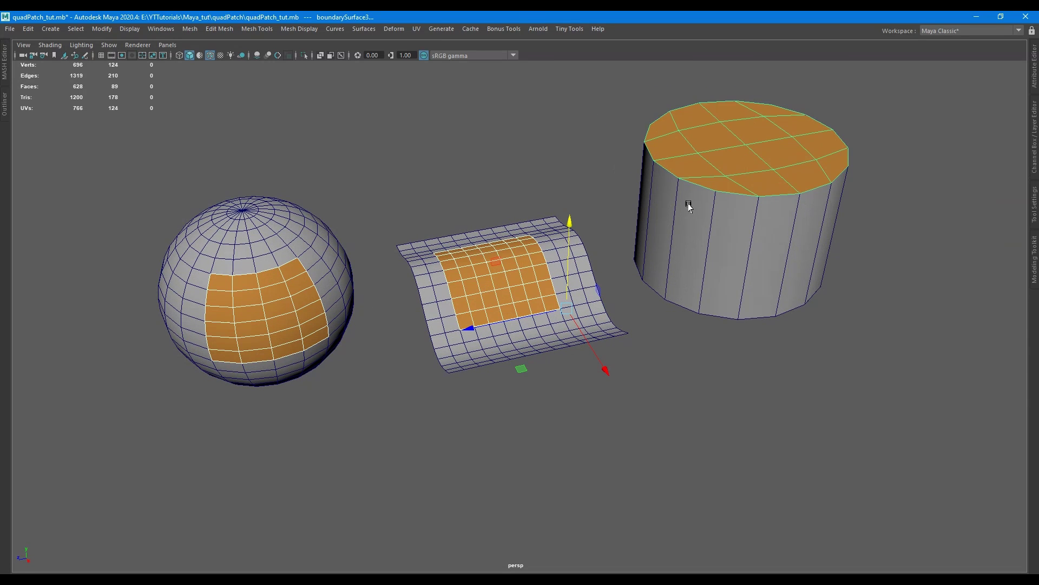
key(Delete)
click(774, 368)
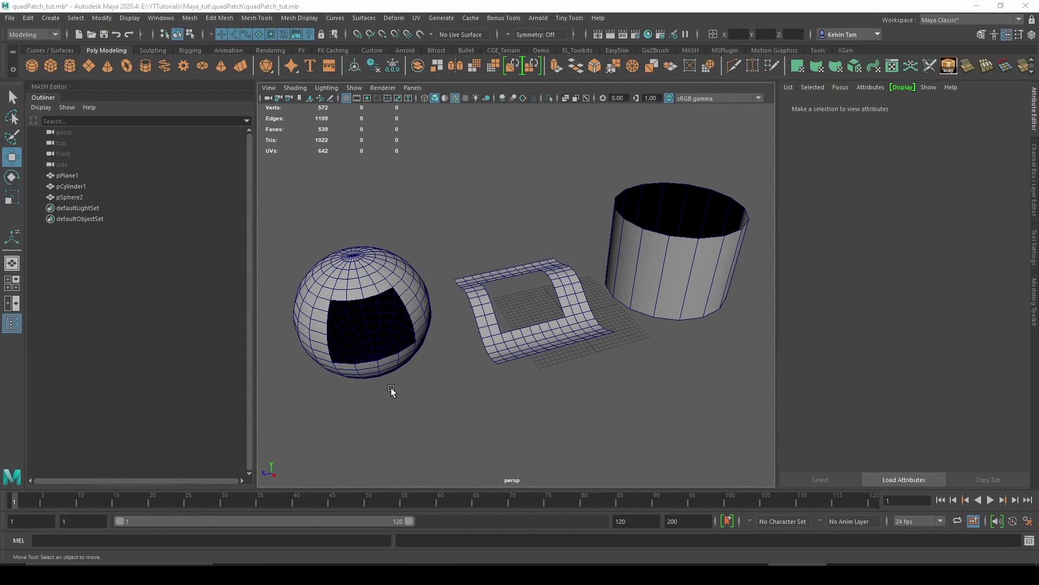
Step: Convert the upper row of border edges around the sphere's hole into a curve with Polygon Edges to Curve
click(402, 377)
alt+middle_drag(370, 347, 448, 341)
alt+right_drag(447, 341, 486, 273)
click(486, 275)
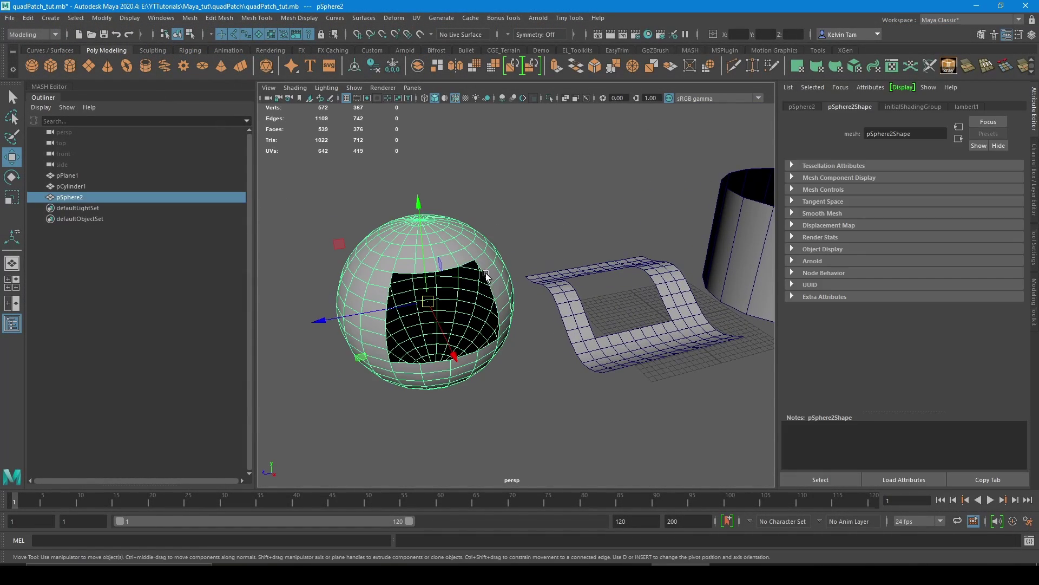
scroll(480, 309, up, 4)
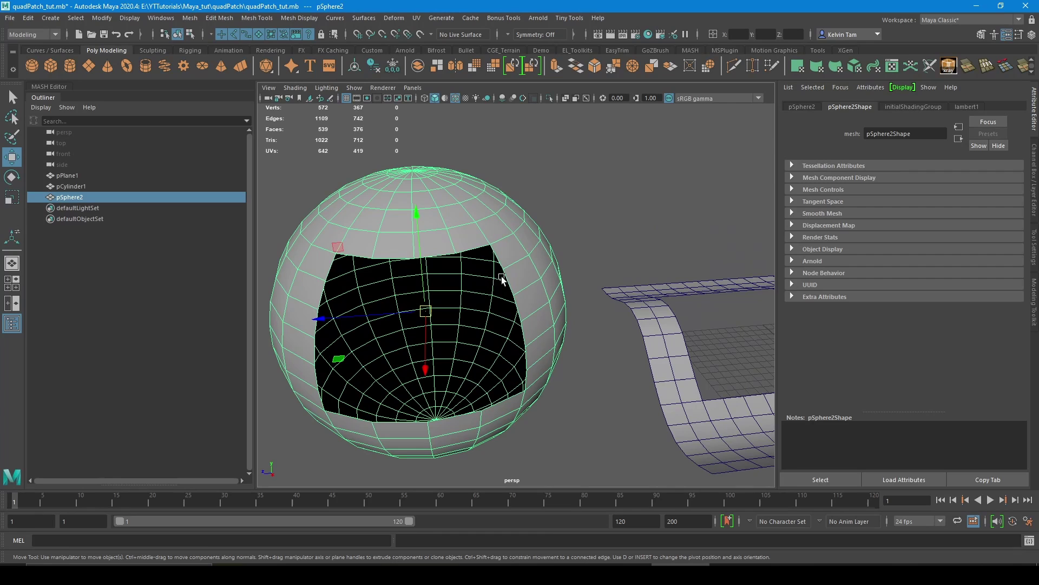
right_drag(507, 263, 509, 234)
click(363, 256)
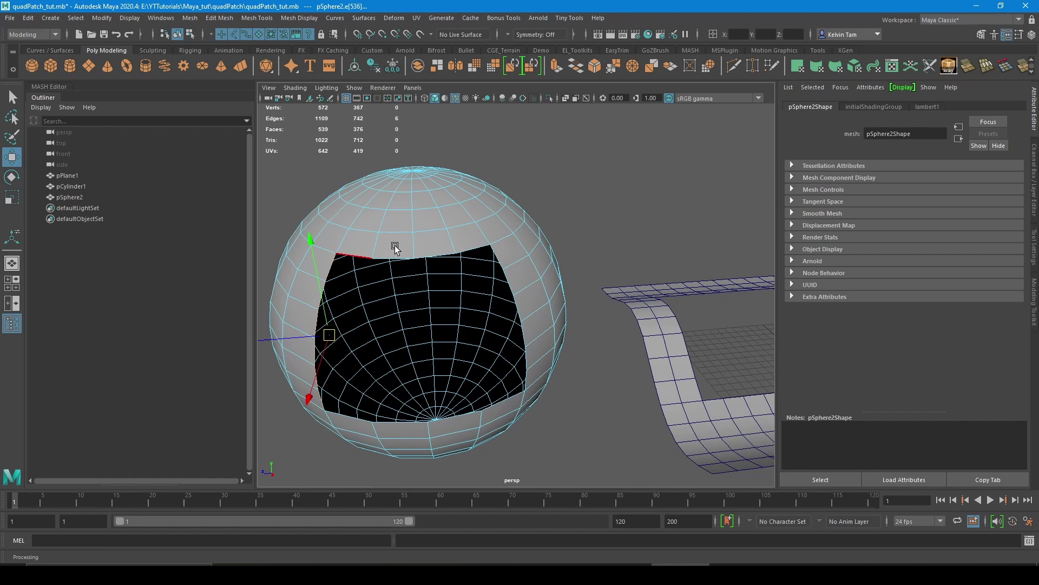
click(354, 256)
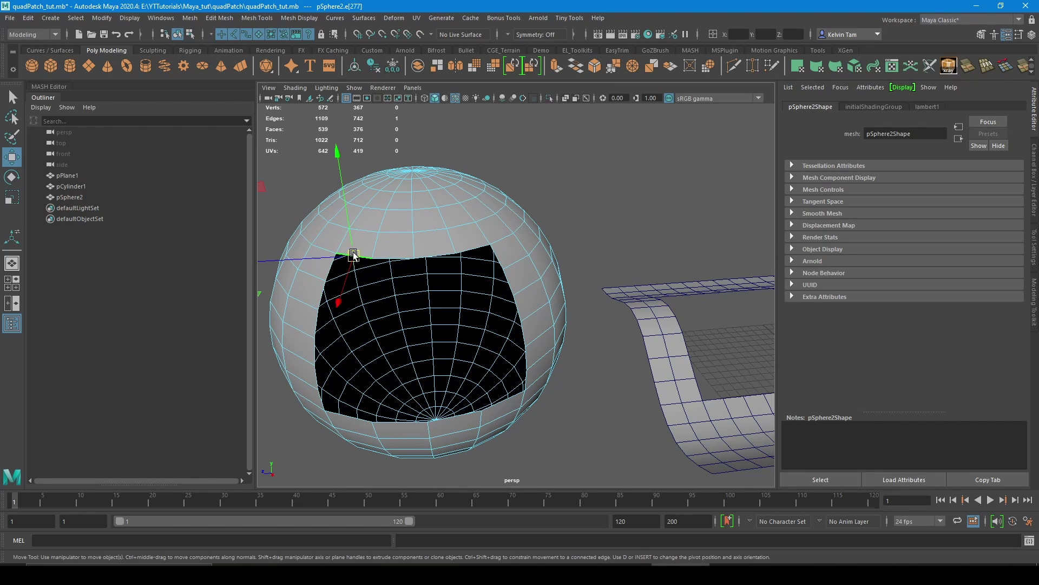
shift+double_click(471, 253)
alt+middle_drag(498, 306, 581, 300)
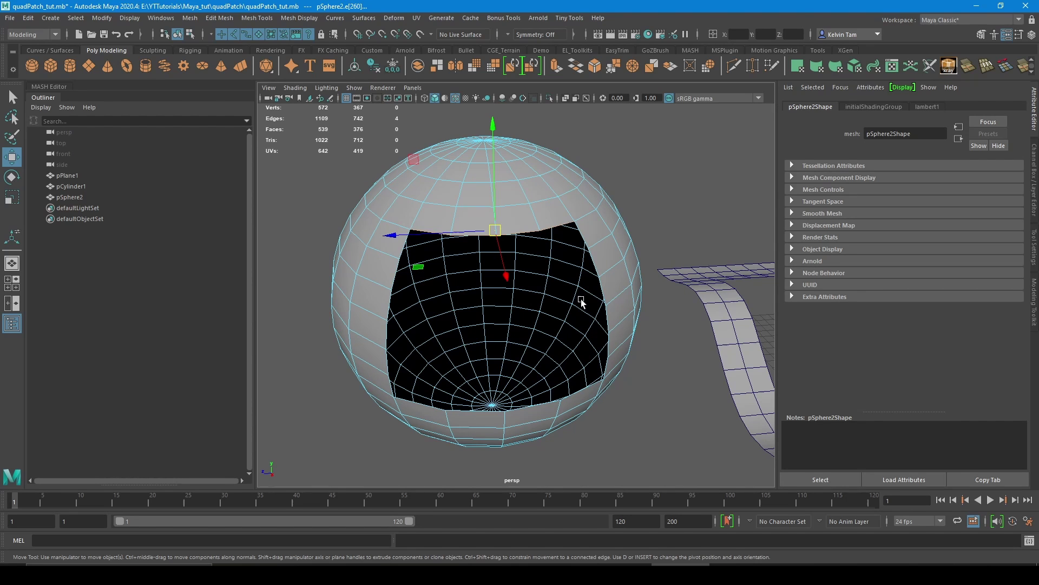
alt+drag(437, 225, 399, 232)
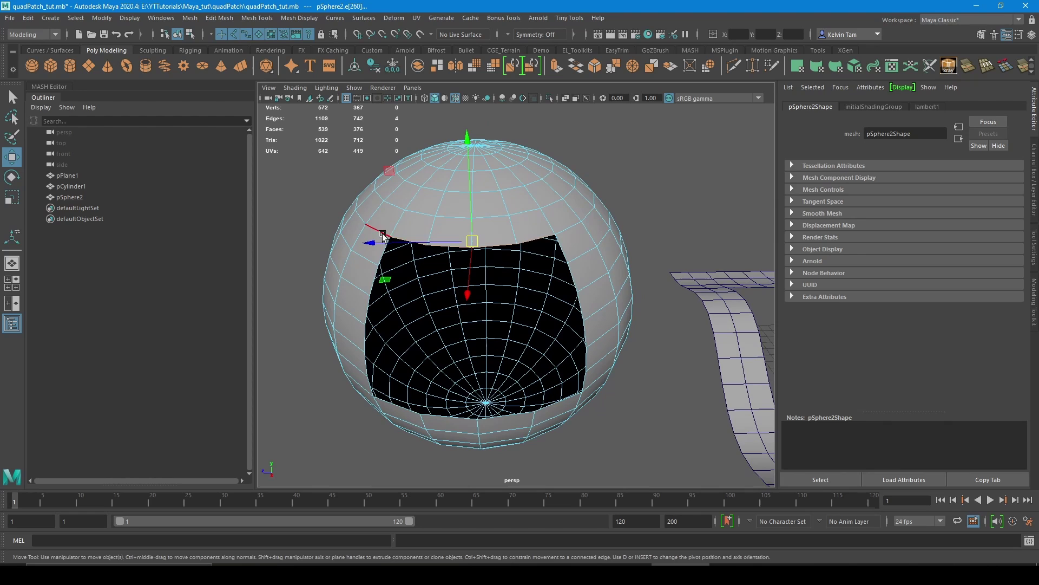
alt+drag(584, 269, 571, 238)
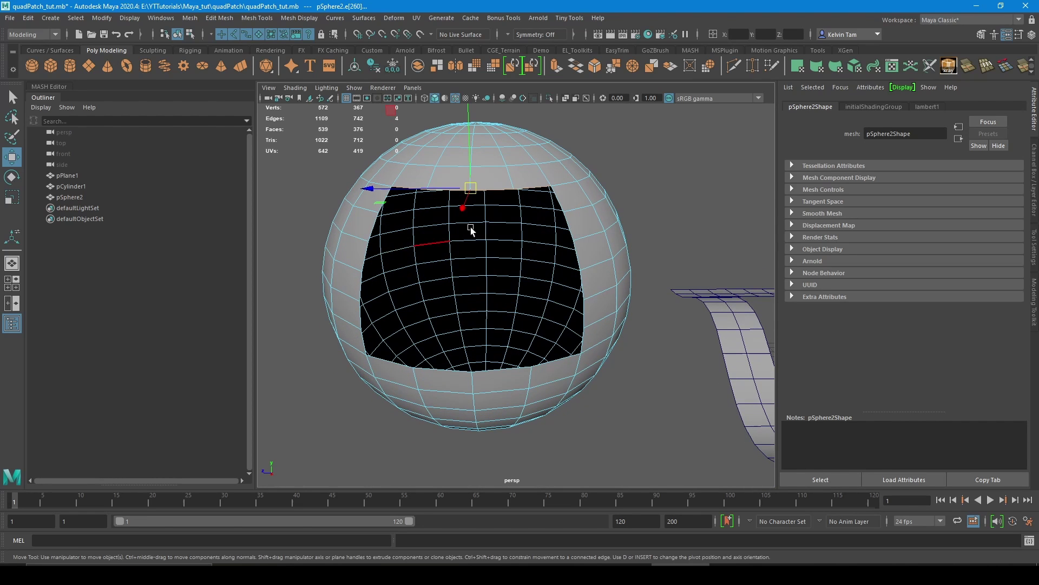
alt+drag(471, 230, 530, 249)
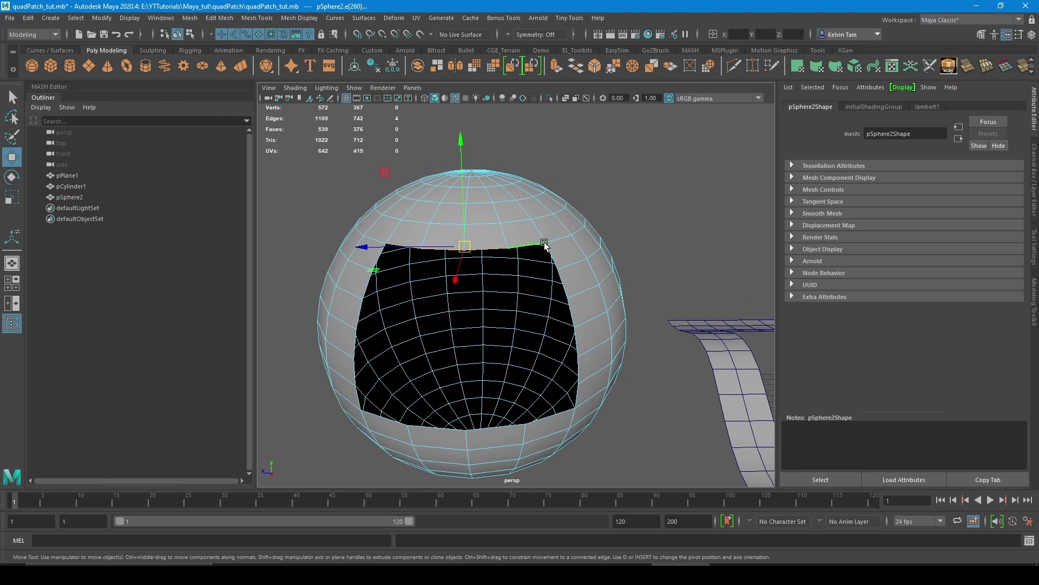
click(109, 19)
mouse_move(173, 280)
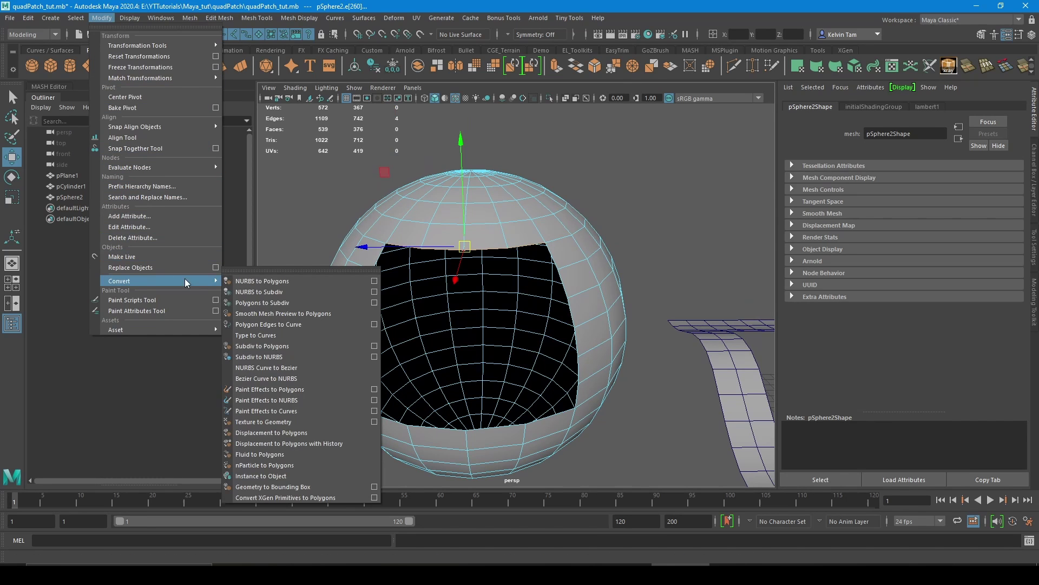
click(293, 323)
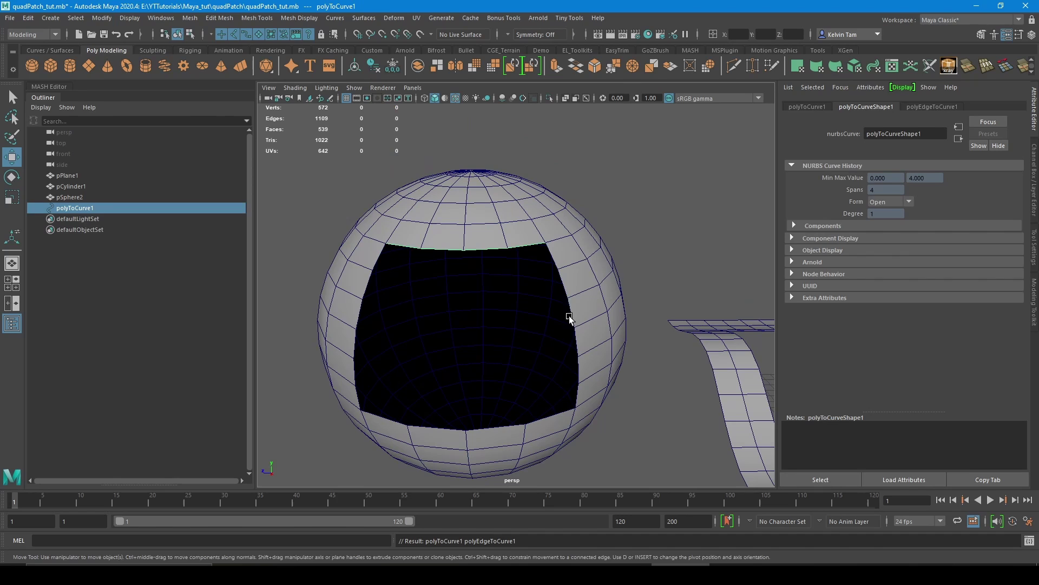
Step: Review the form and degree settings in the Polygon Edges to Curve options and close them without converting
click(101, 18)
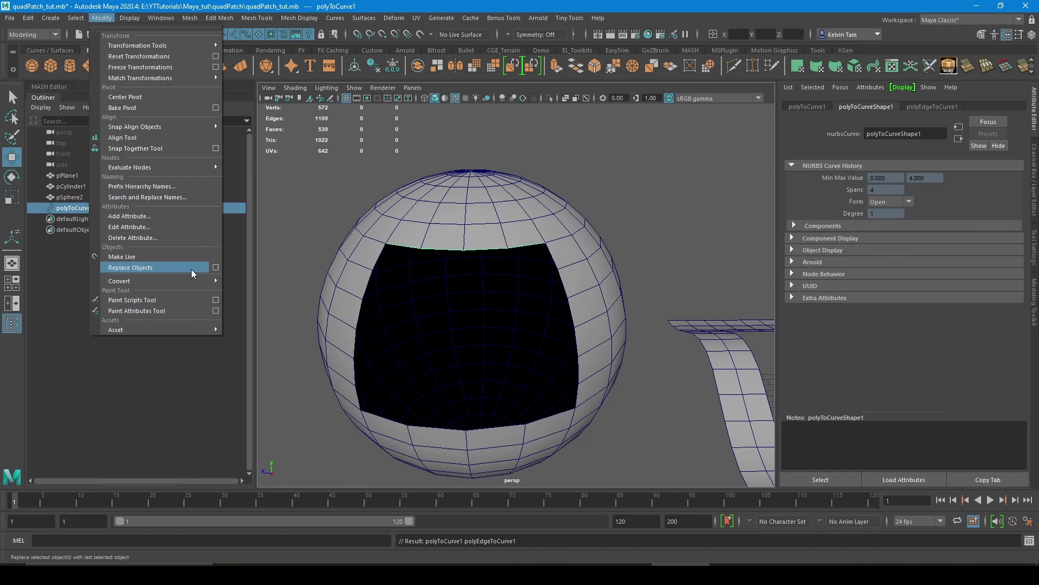
mouse_move(214, 280)
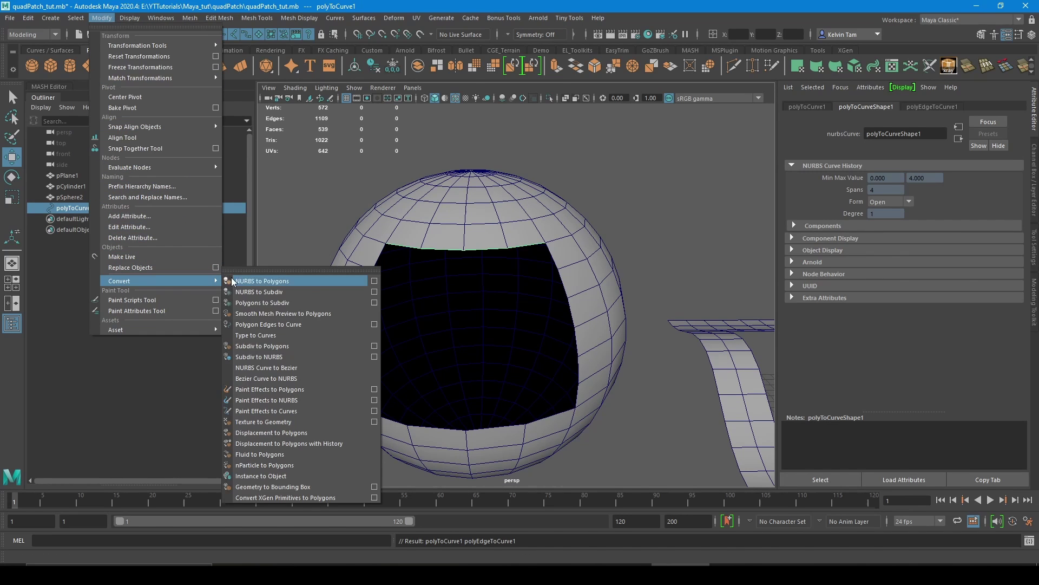
click(375, 324)
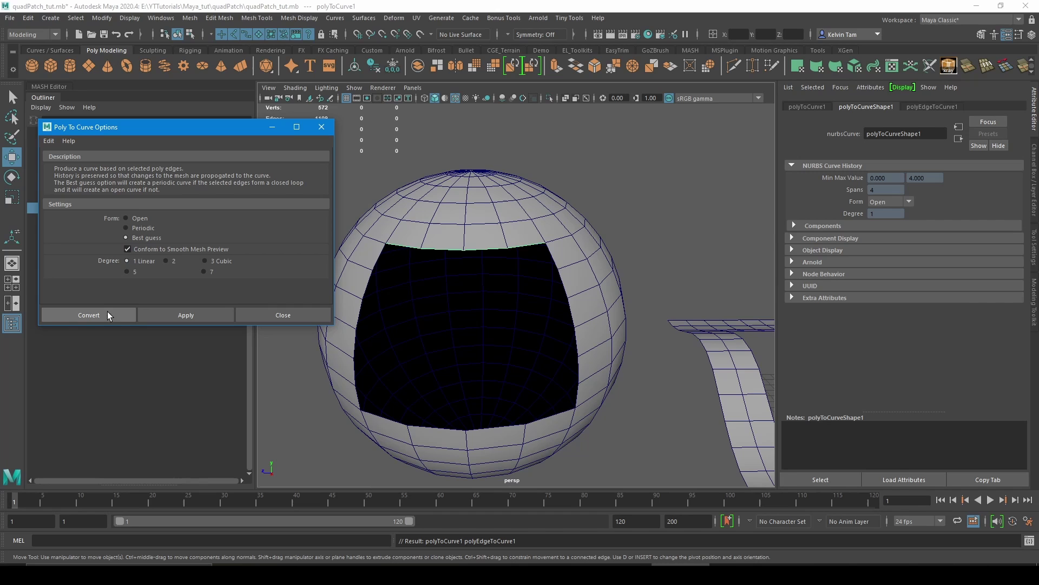
click(268, 315)
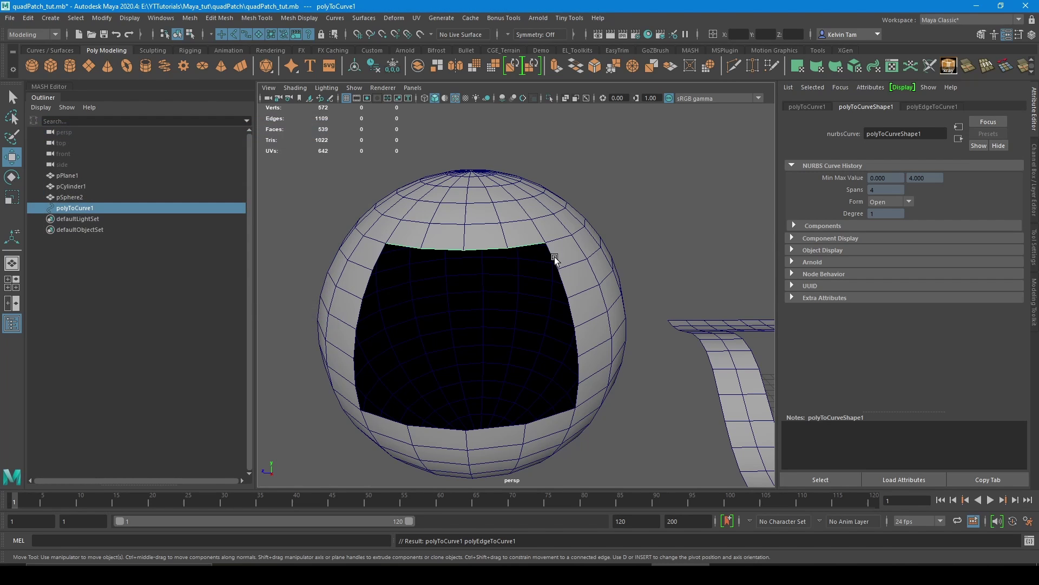
Step: Convert the border edges along the right side of the sphere's hole into a curve
click(568, 280)
alt+drag(569, 279, 564, 262)
right_click(552, 254)
click(549, 232)
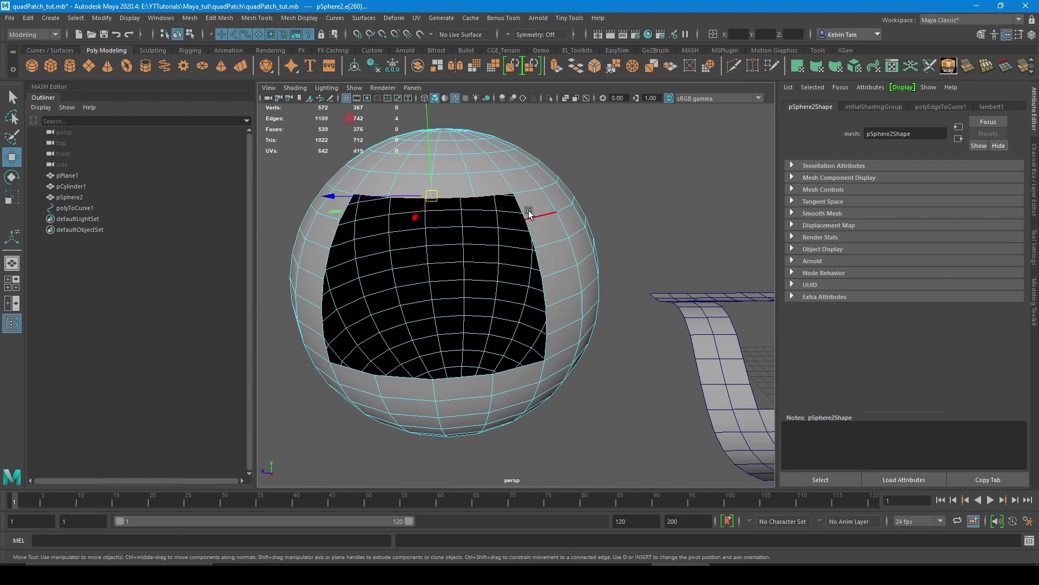
click(102, 18)
mouse_move(145, 282)
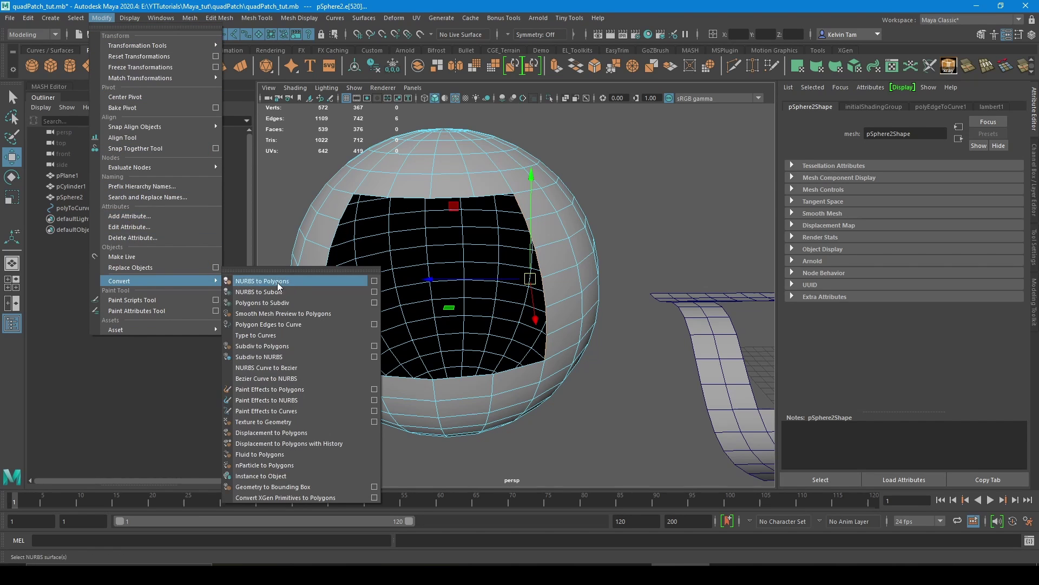
click(304, 323)
Step: Convert the border edges along the bottom of the sphere's hole into a curve
alt+drag(502, 396, 488, 327)
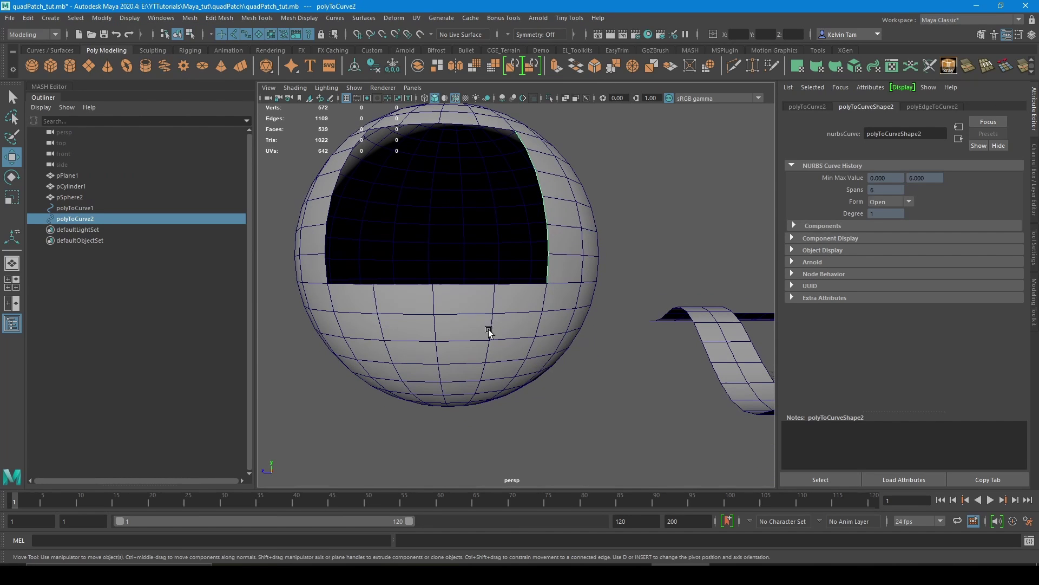
click(489, 311)
right_drag(489, 273, 492, 245)
click(513, 288)
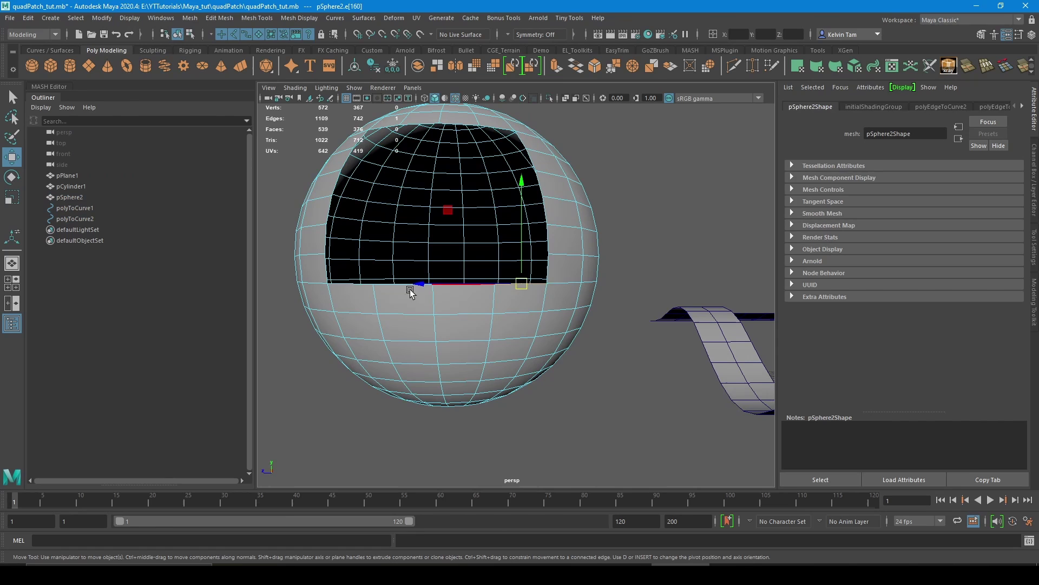
shift+double_click(345, 286)
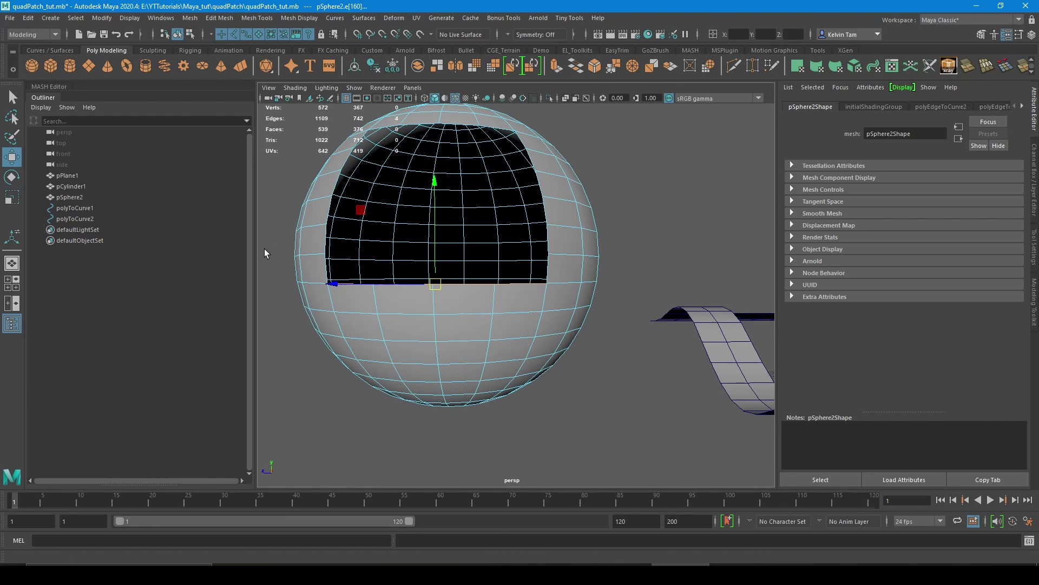
key(g)
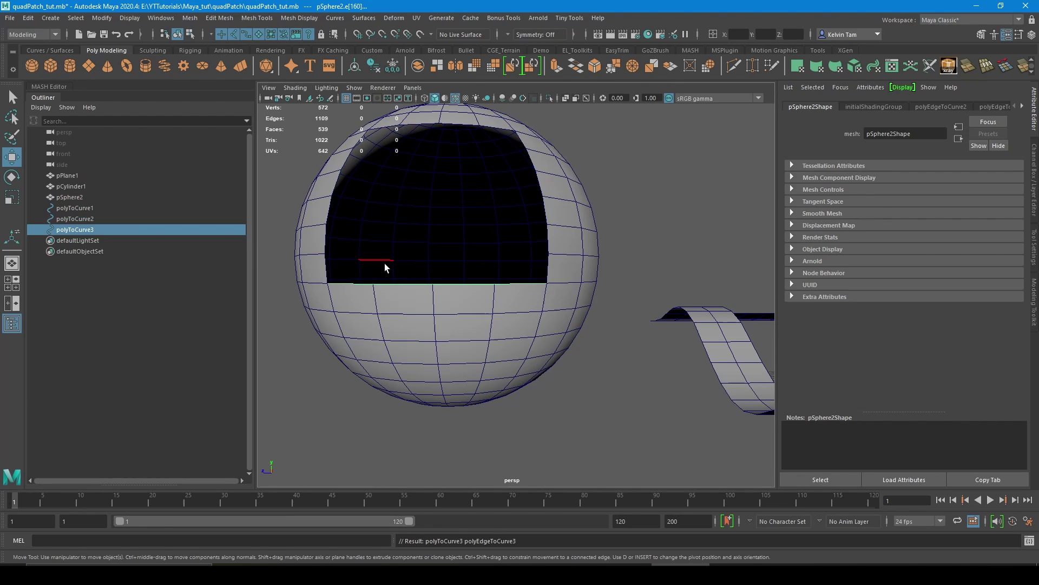
Step: Convert the border edges along the left side of the sphere's hole into a curve
alt+drag(405, 313, 425, 314)
click(353, 311)
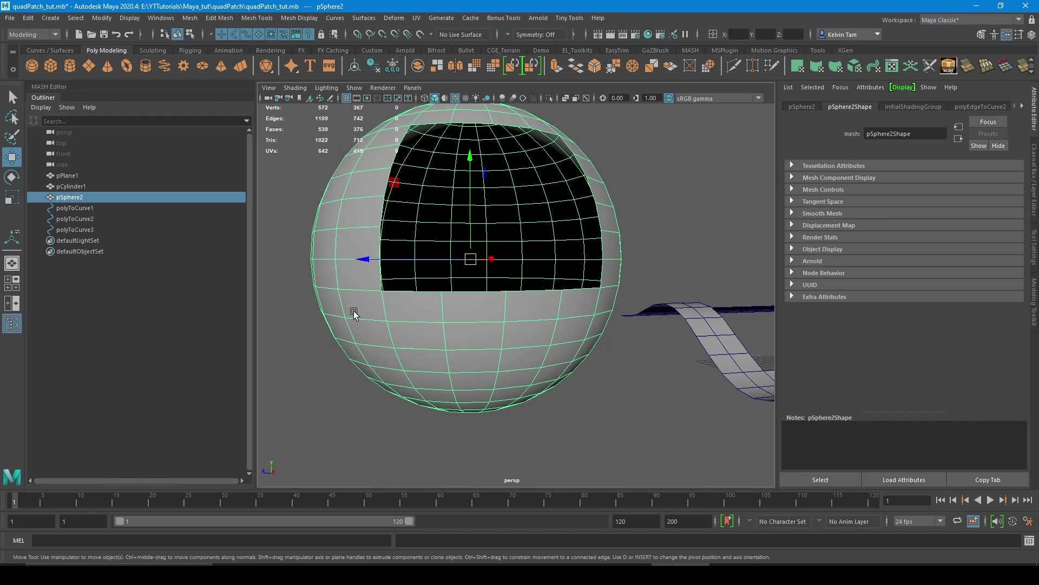
right_drag(354, 310, 337, 234)
click(376, 279)
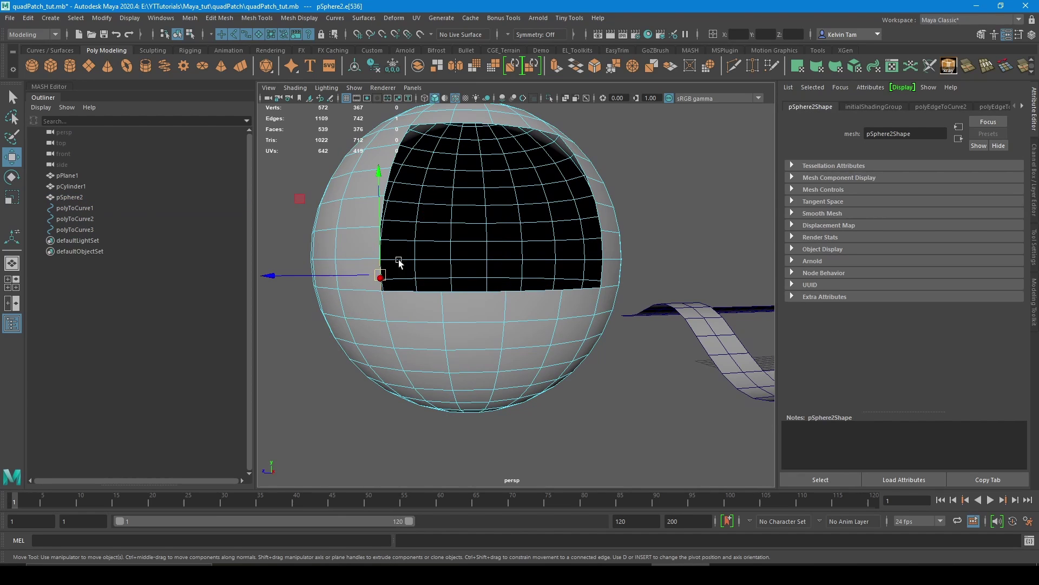
alt+drag(400, 263, 425, 257)
shift+double_click(400, 200)
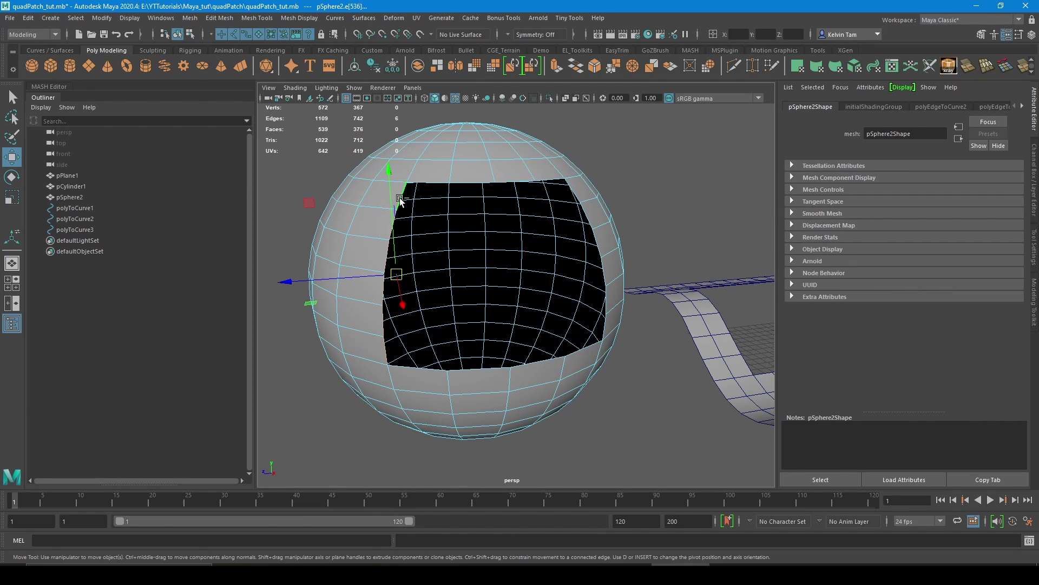
click(101, 17)
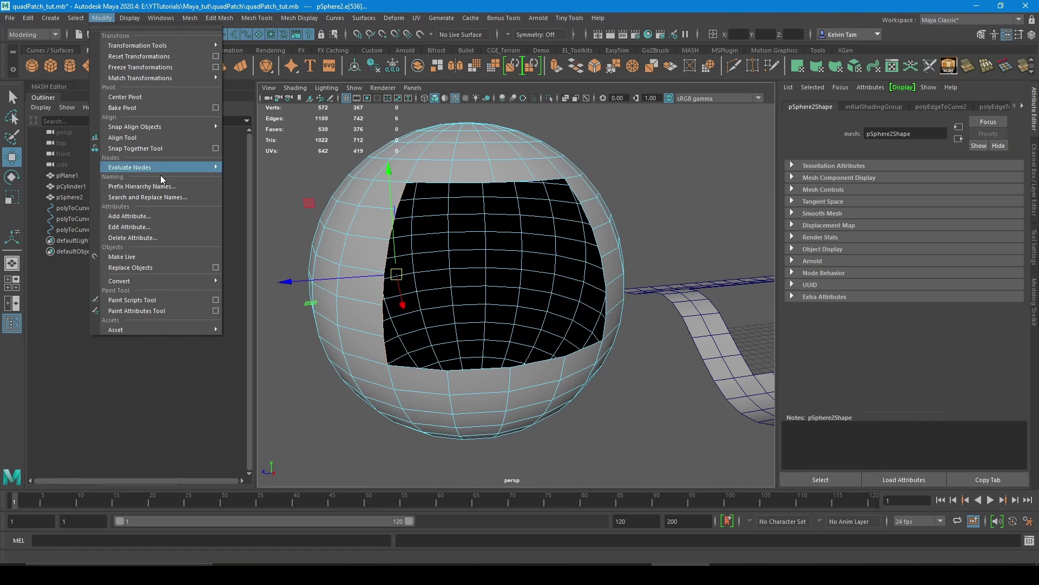
mouse_move(175, 285)
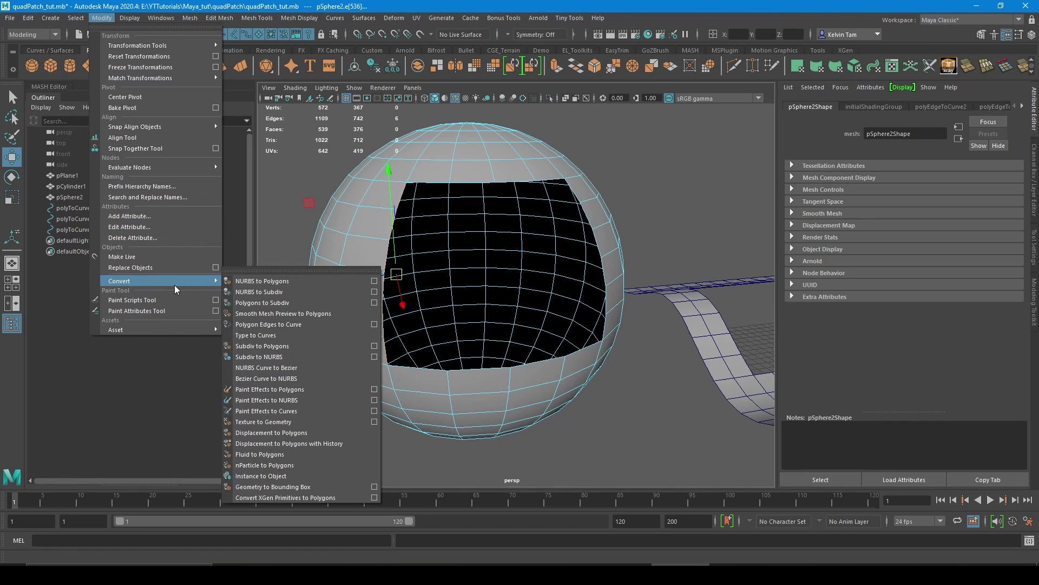
click(291, 324)
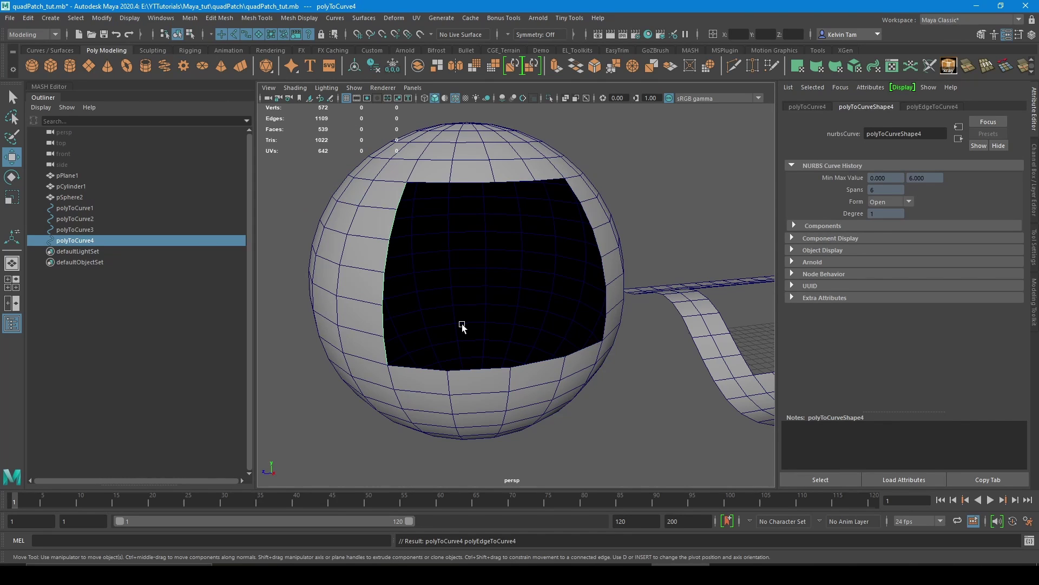
Step: Select polyToCurve1 through polyToCurve4 and delete their construction history
click(75, 210)
shift+click(76, 241)
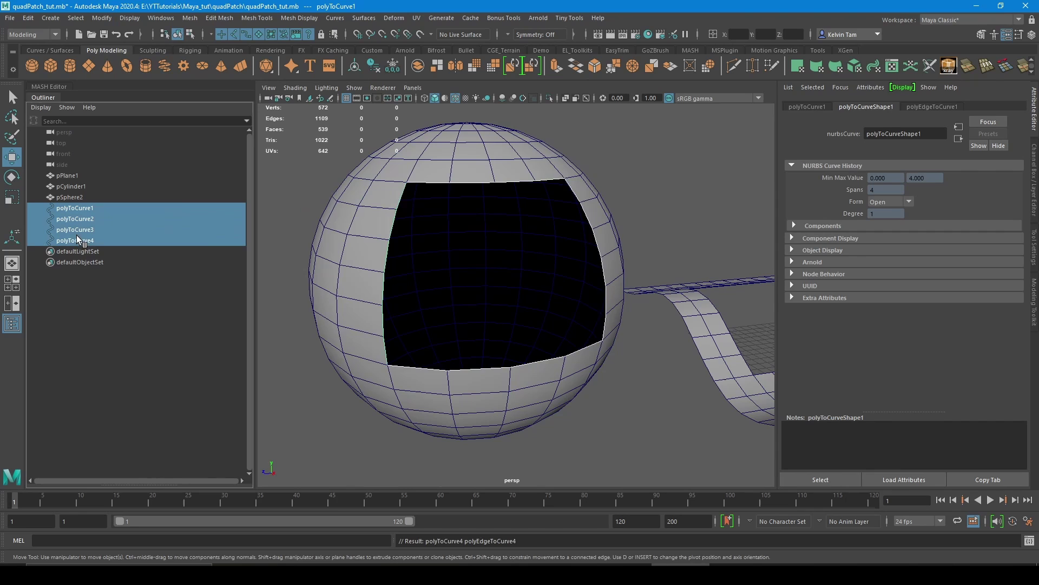
alt+drag(405, 262, 530, 282)
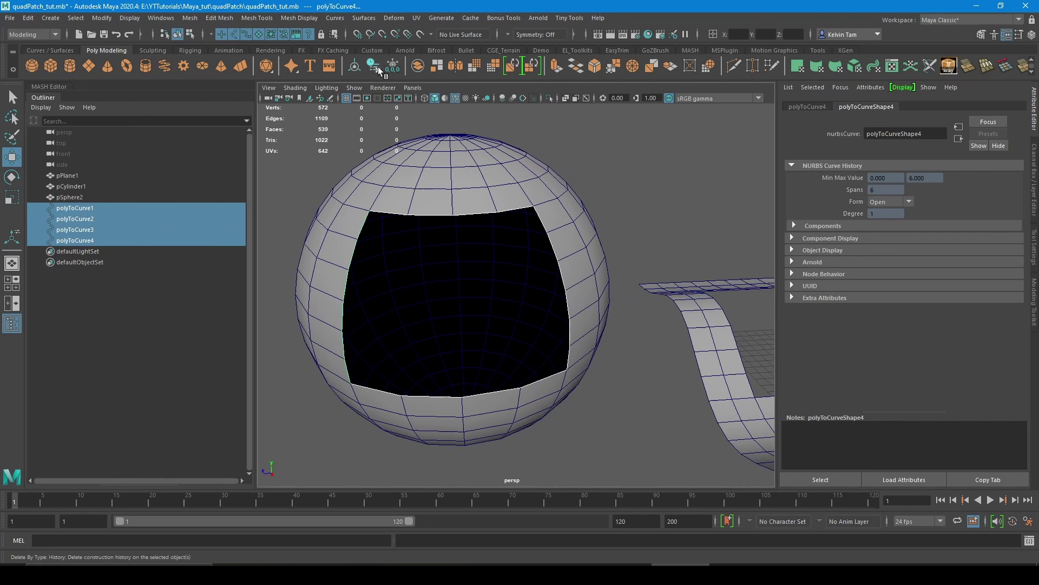
Step: Isolate the four selected curves to inspect the hole's outline, and restore the view of the full scene
click(549, 98)
alt+drag(479, 240, 456, 271)
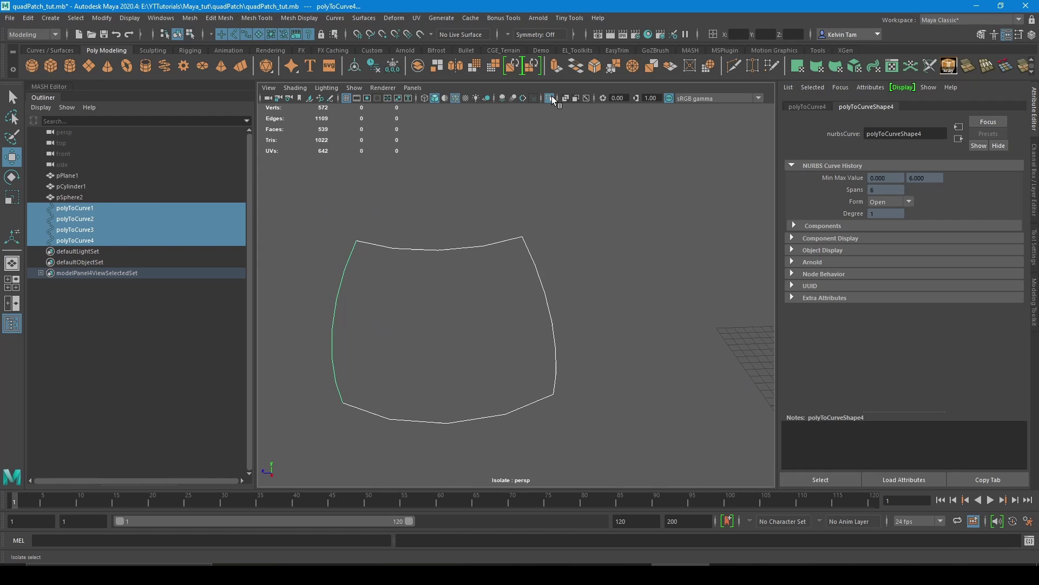
alt+drag(582, 262, 555, 129)
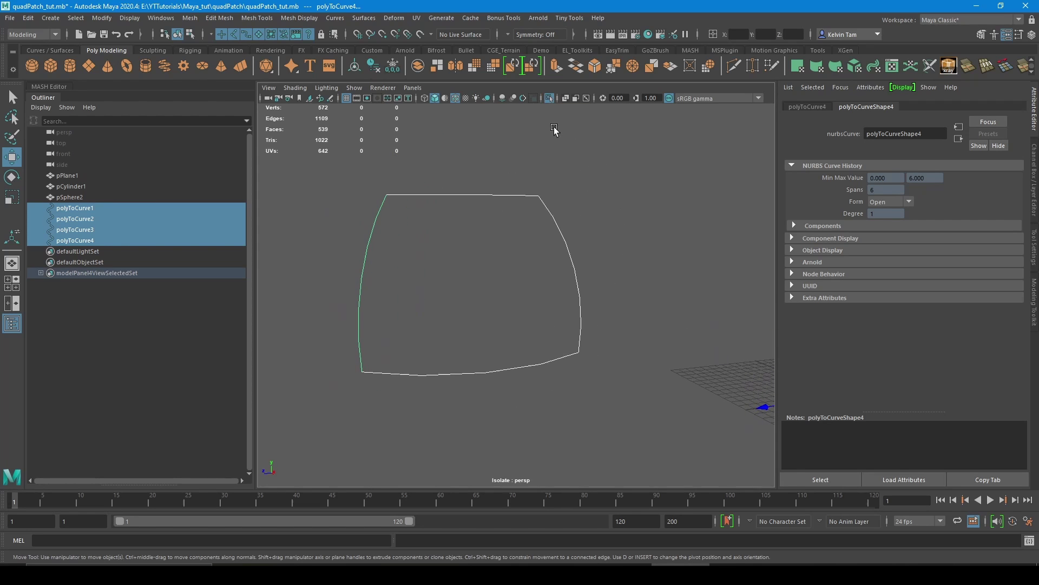
click(549, 100)
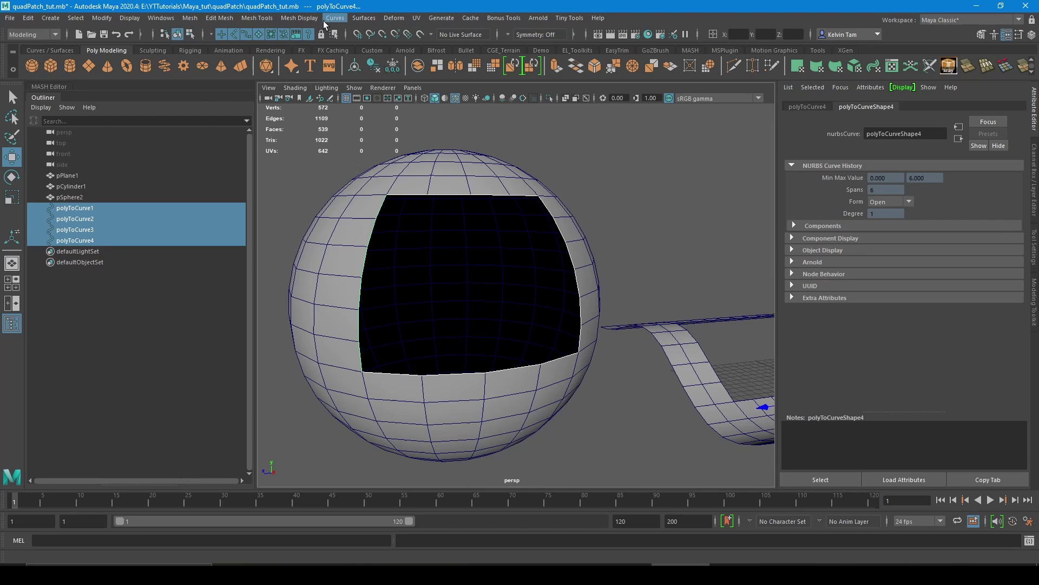
Step: Open the Boundary surface options for the four selected curves and reset the settings to their defaults
click(363, 18)
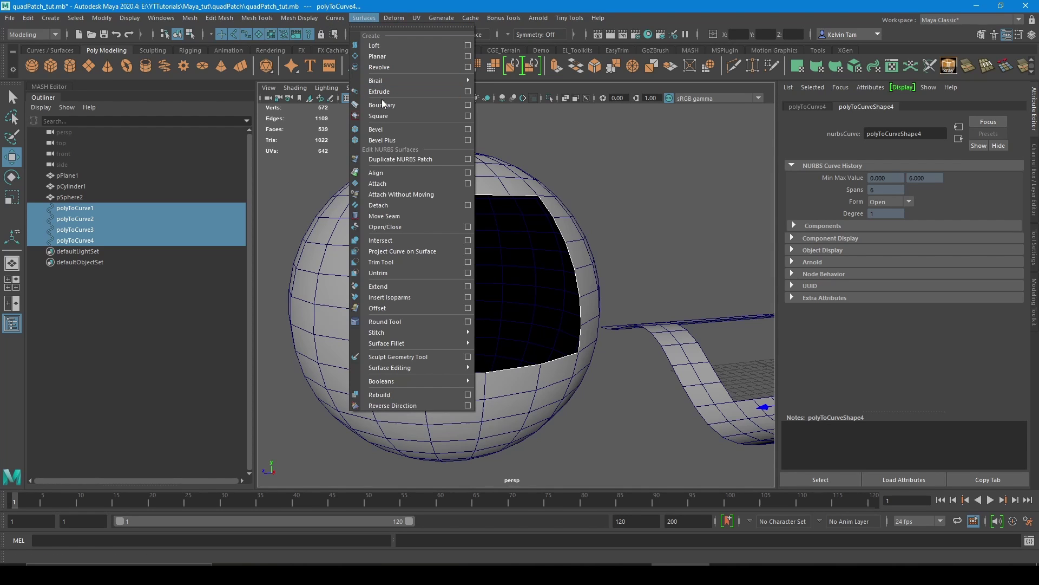
click(469, 104)
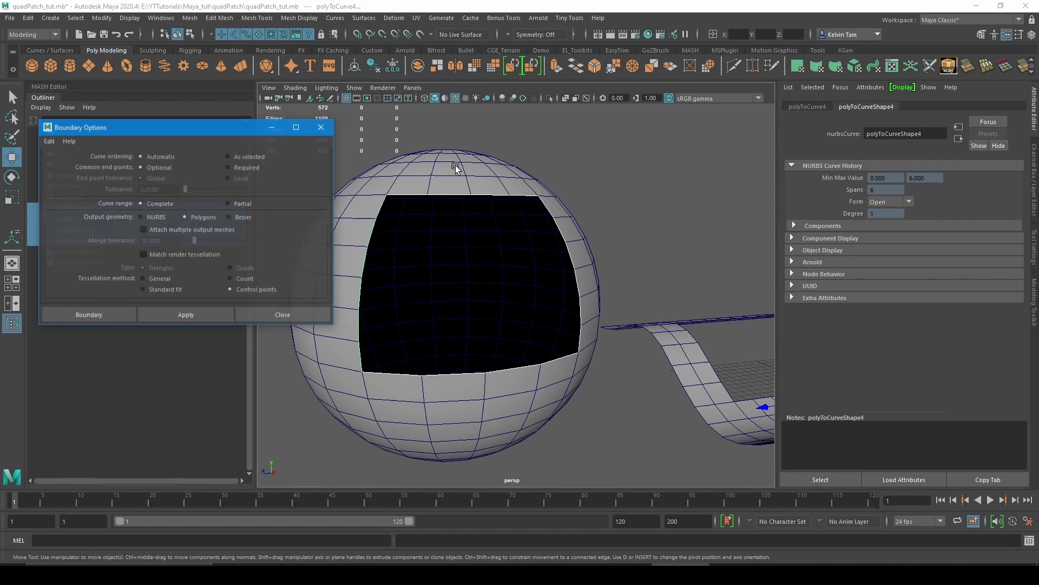
drag(193, 131, 290, 116)
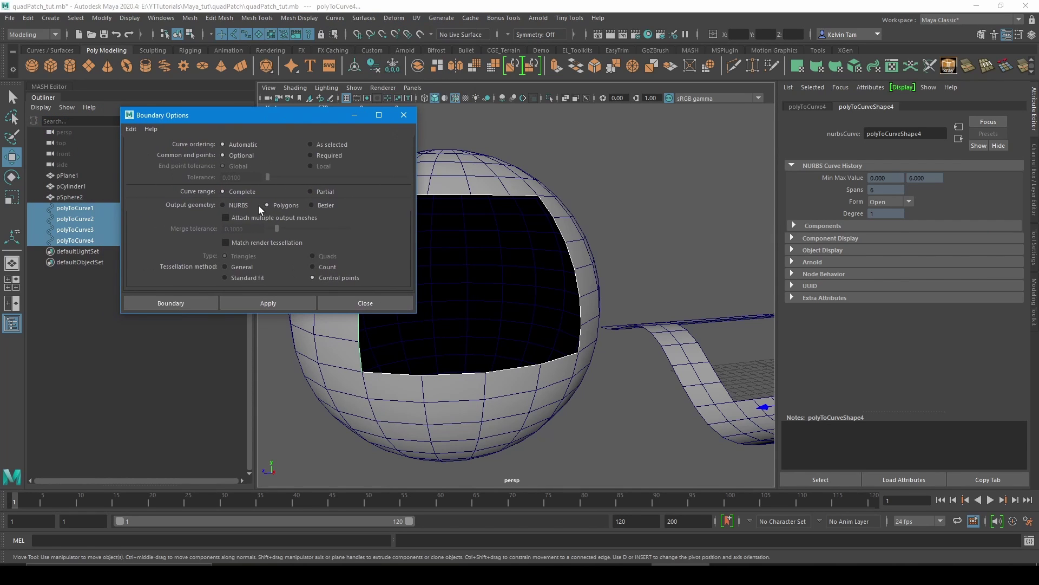
click(130, 129)
click(147, 151)
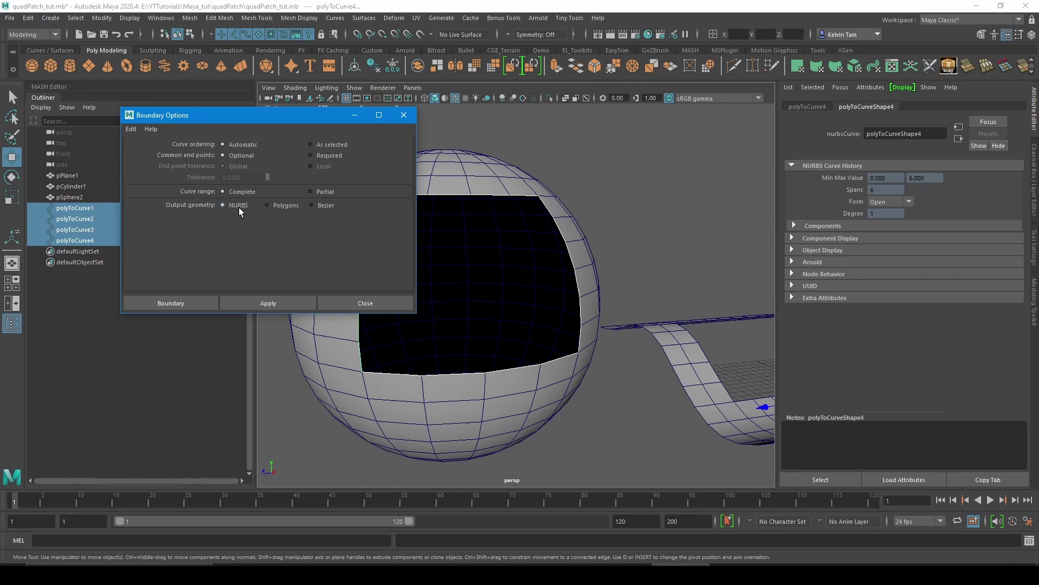
Step: Create a boundary surface from the four curves with Polygons output geometry and Control points tessellation
click(268, 205)
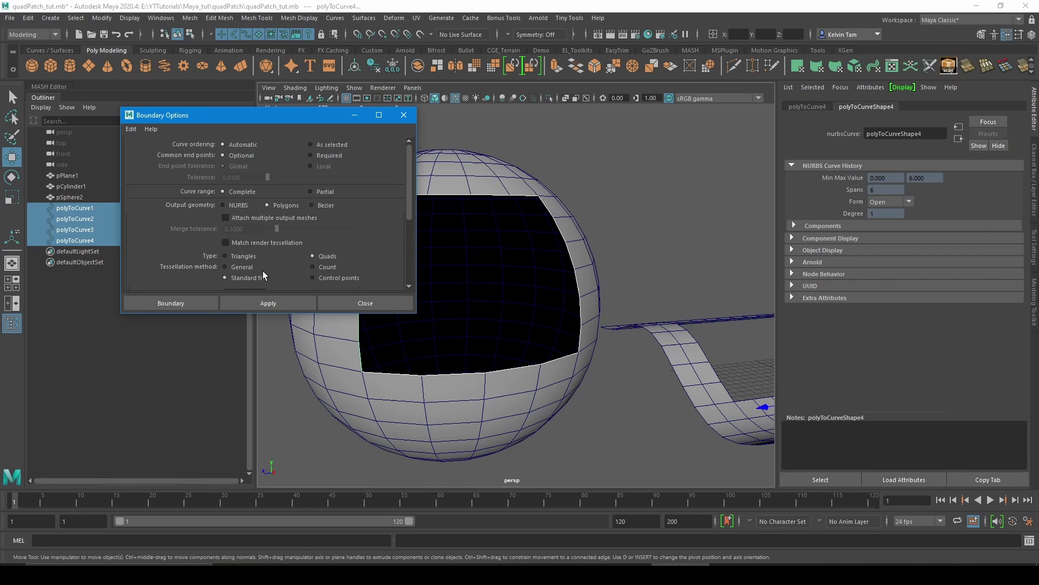
scroll(265, 268, down, 2)
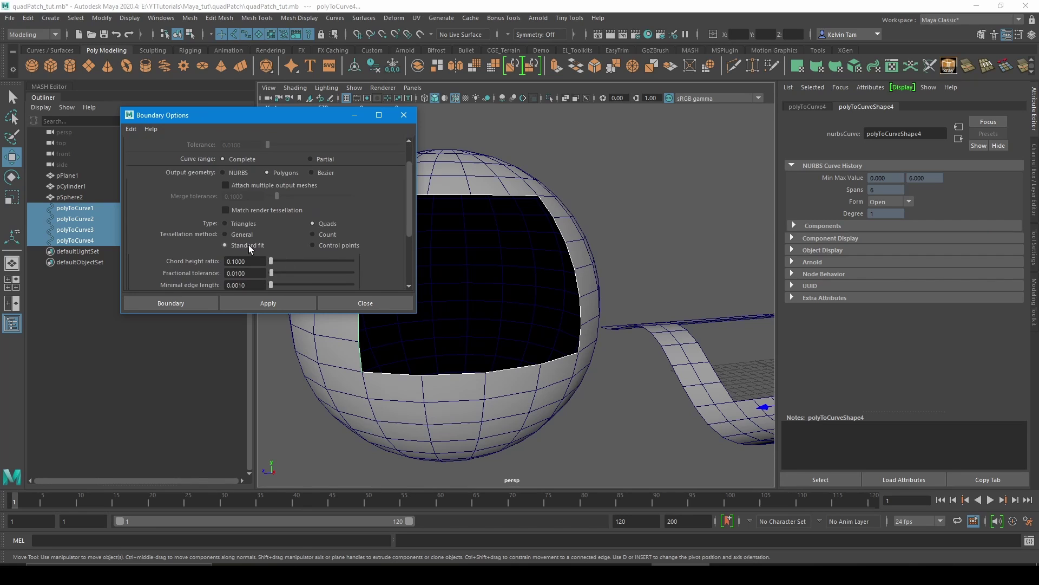
click(330, 247)
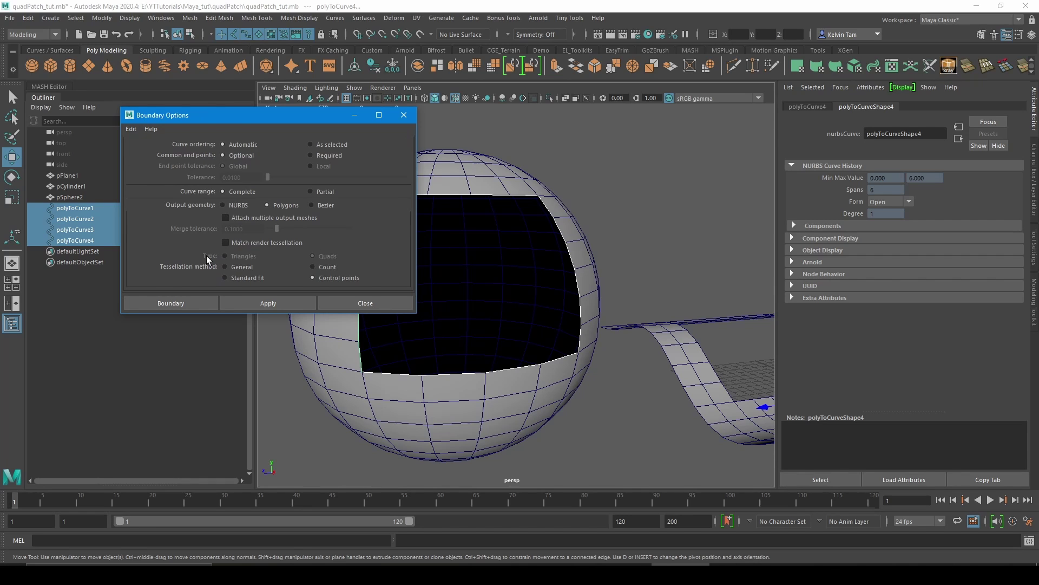
click(180, 303)
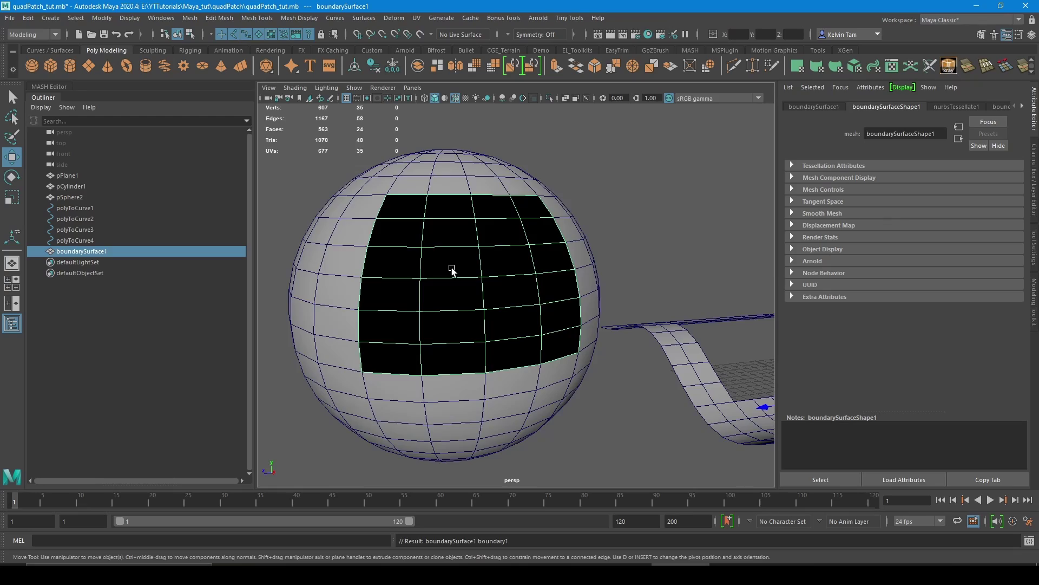
Step: Enable Match Normal Dir in the boundary patch's nurbsTessellate1 settings to flip its normals
alt+drag(453, 271, 516, 291)
alt+middle_drag(515, 290, 577, 287)
click(958, 106)
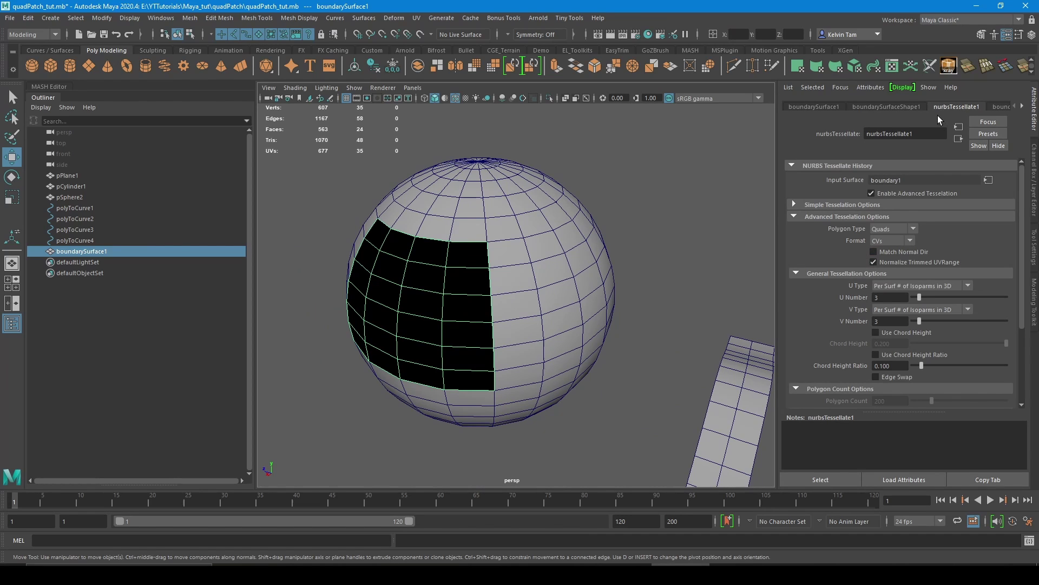
click(915, 108)
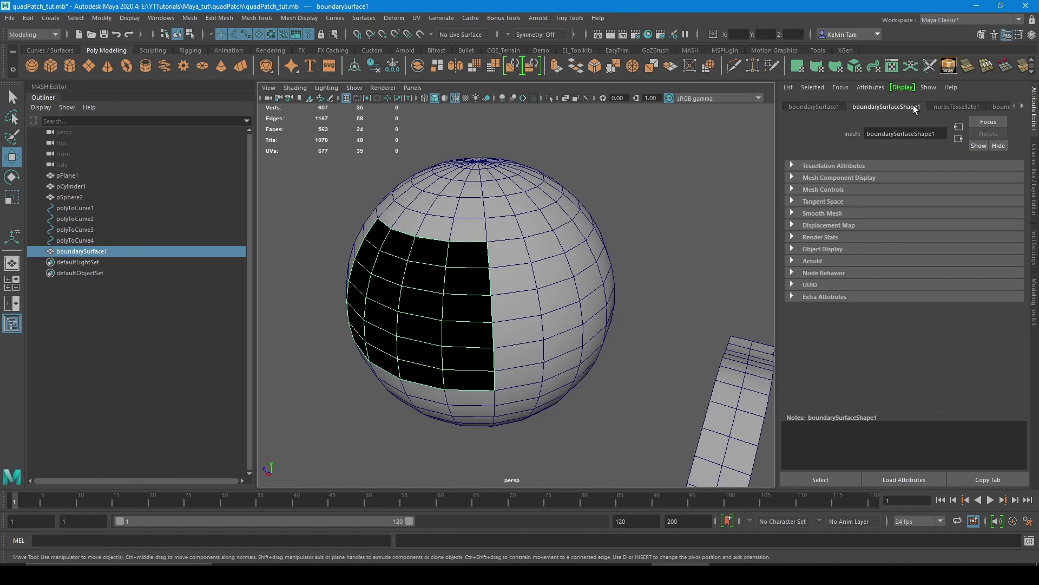
click(954, 107)
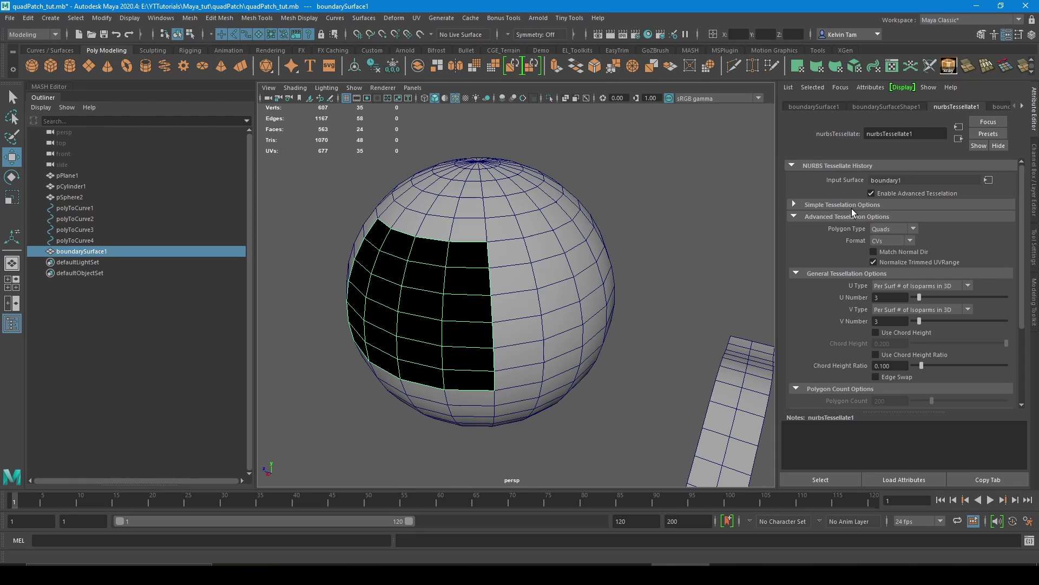
click(889, 252)
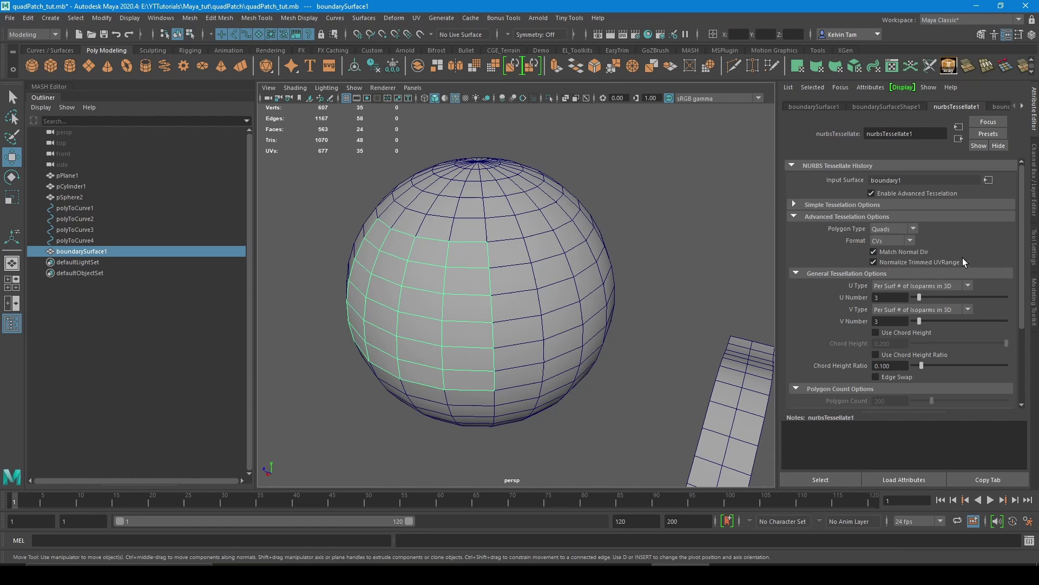
Step: Delete the curves polyToCurve1 through polyToCurve4, keeping the sphere and the boundary patch
alt+drag(476, 272, 534, 259)
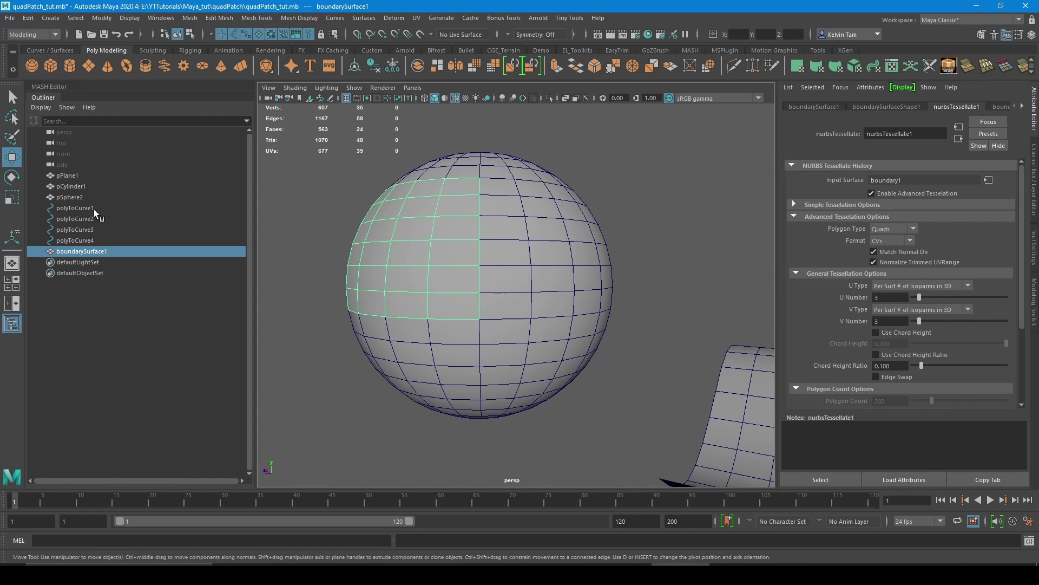
shift+click(69, 197)
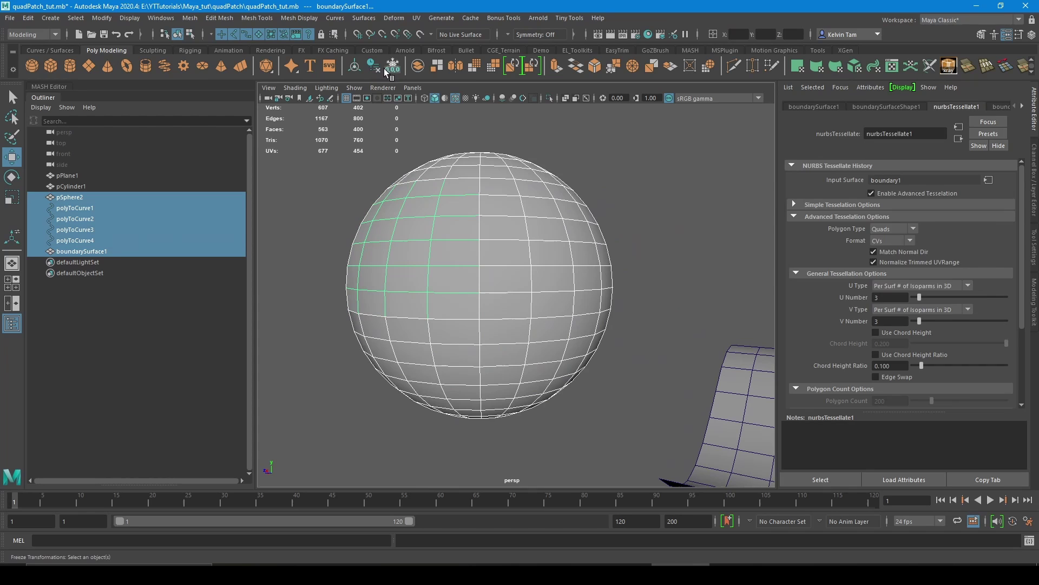
click(92, 211)
shift+click(82, 237)
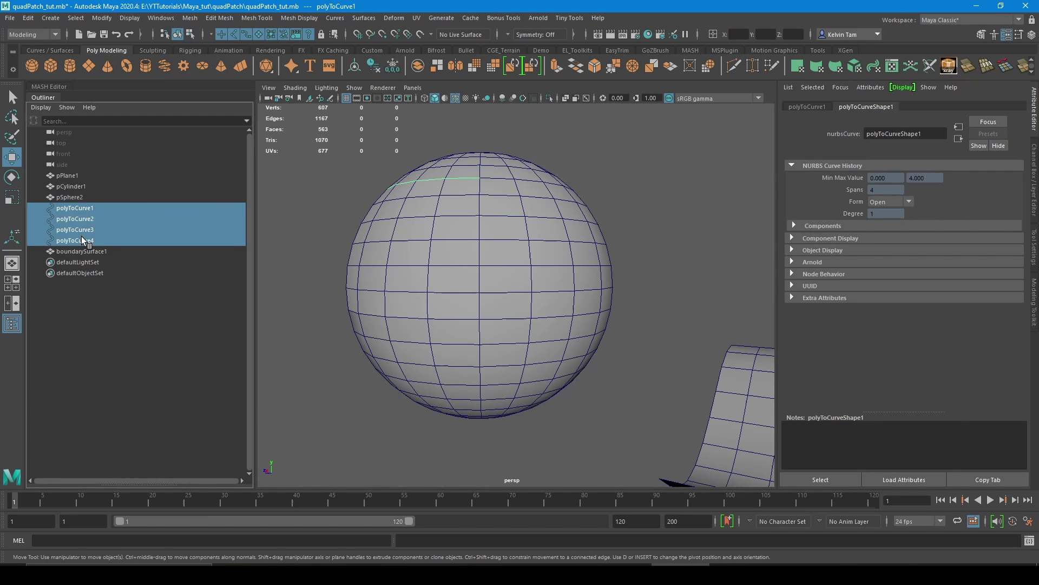
key(Delete)
Step: Combine the sphere and the boundary patch into one mesh
alt+drag(499, 248, 559, 276)
click(562, 275)
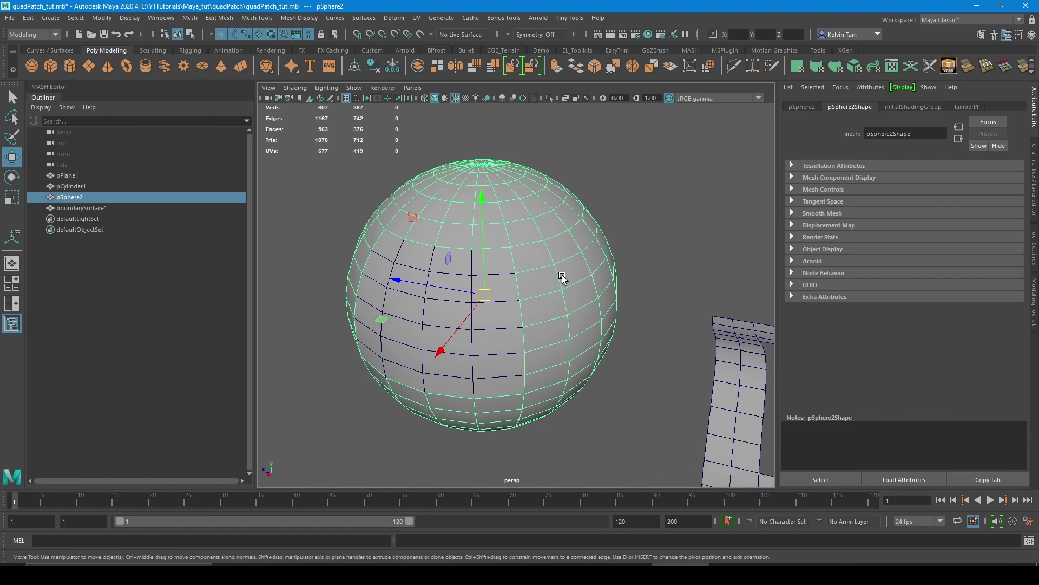
shift+click(497, 340)
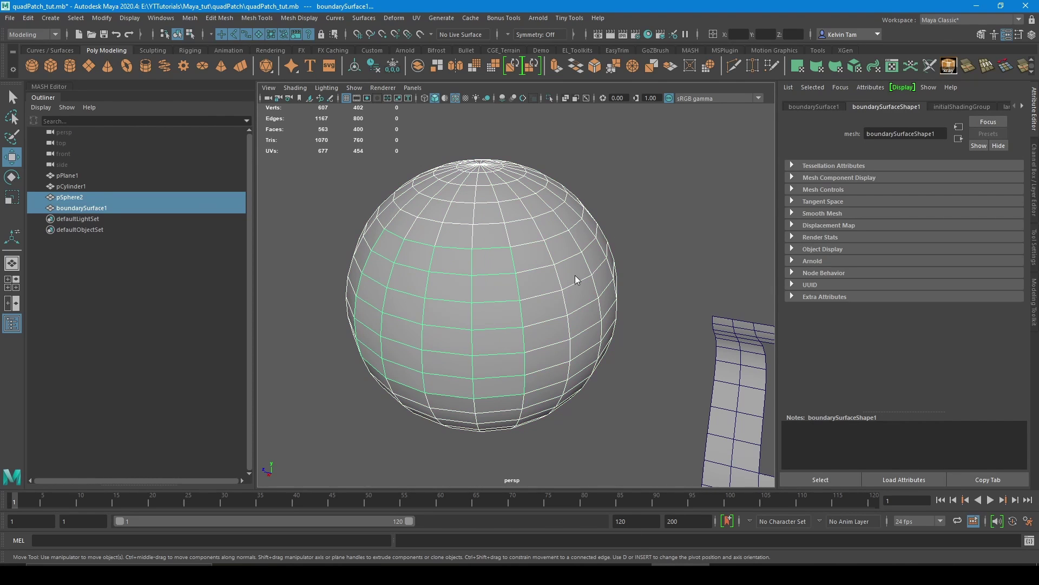
shift+right_drag(575, 275, 655, 511)
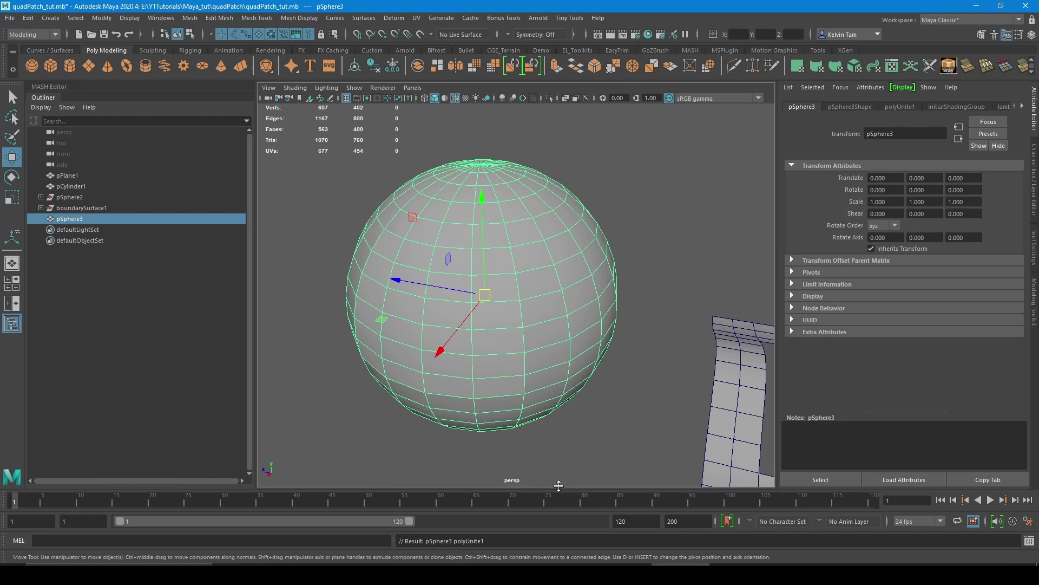
Step: Select the combined sphere's vertices across the patched area and merge them to close the seam
right_drag(560, 276, 517, 276)
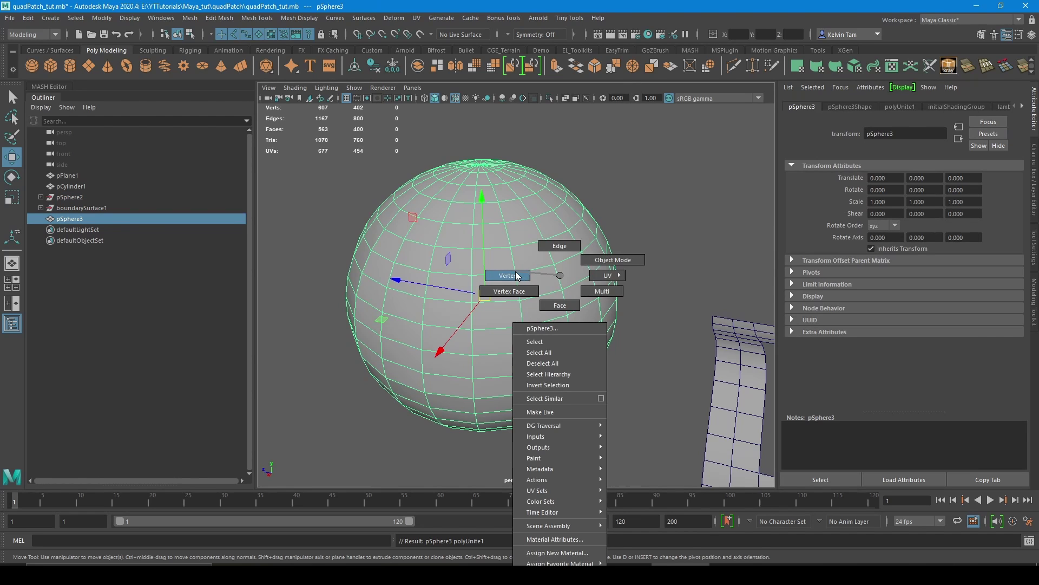
right_drag(517, 276, 517, 276)
drag(320, 186, 548, 431)
shift+right_click(535, 308)
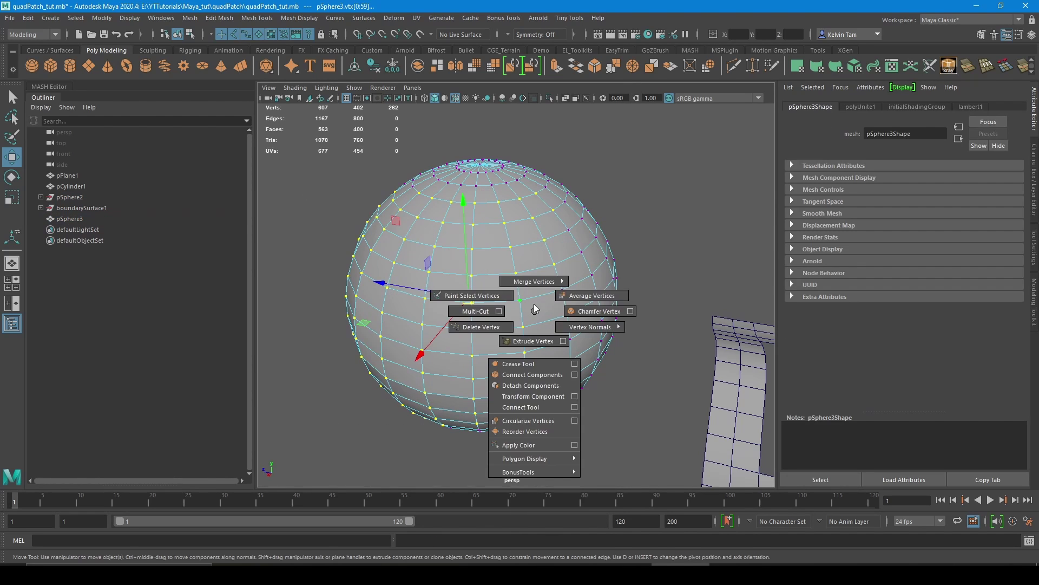
mouse_move(533, 277)
click(585, 255)
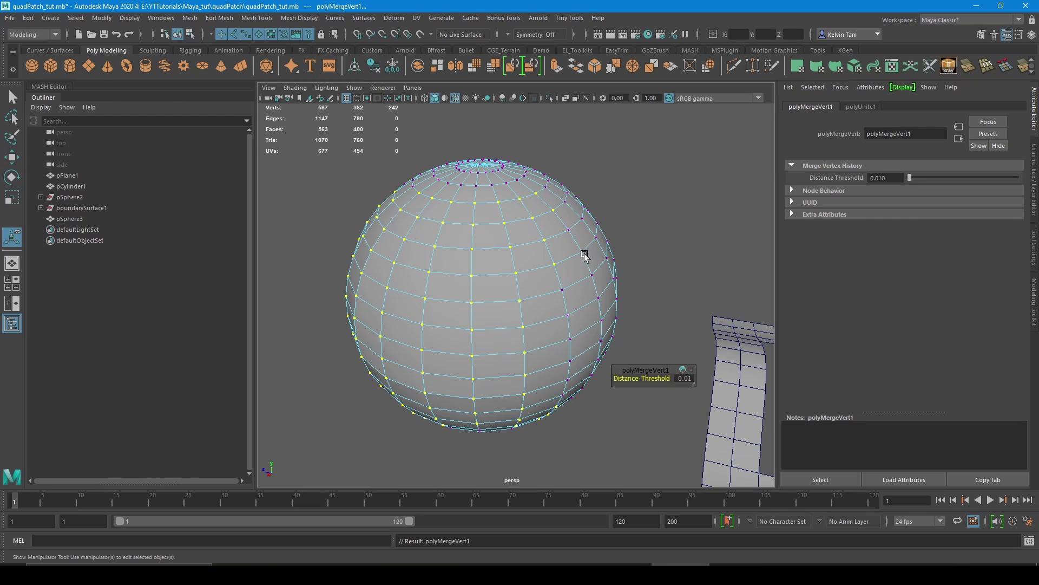
Step: Return to the Move tool and display the merged sphere with smooth mesh preview
key(w)
key(3)
click(640, 210)
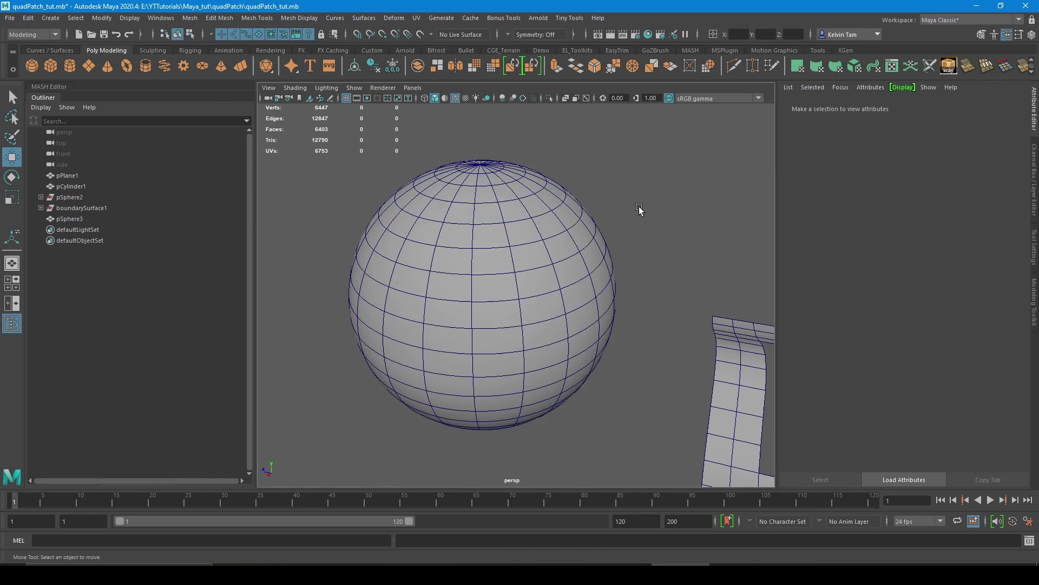
alt+drag(539, 296, 571, 251)
Step: Delete the patched sphere's construction history, inspect the filled area, and deselect the mesh
click(510, 248)
click(373, 68)
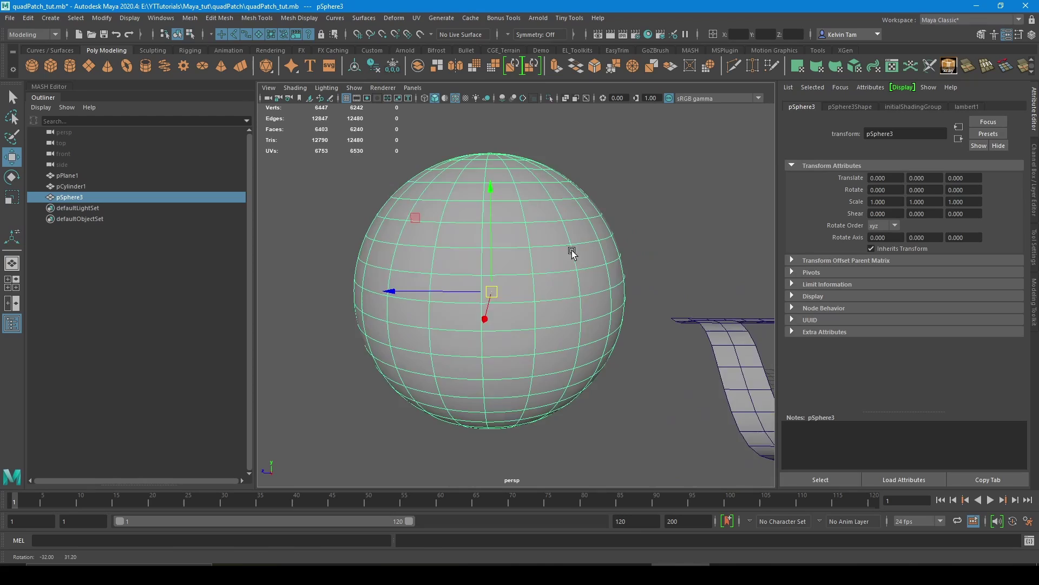
alt+right_drag(570, 251, 626, 258)
alt+drag(626, 257, 552, 229)
alt+drag(431, 241, 633, 246)
click(634, 246)
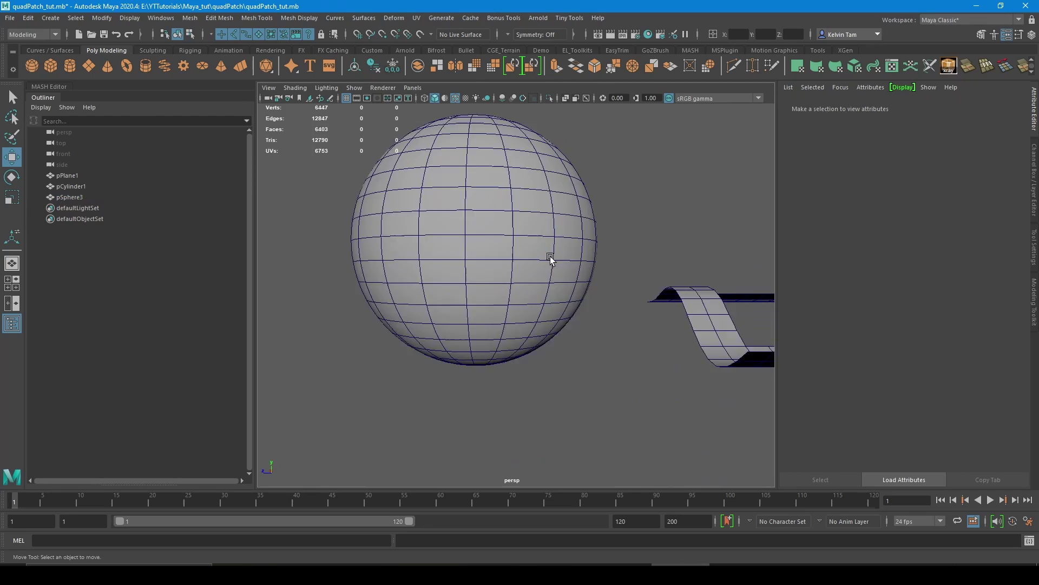
Step: Select the curved plane with the square hole and frame it facing the opening
alt+drag(547, 258, 445, 264)
click(445, 265)
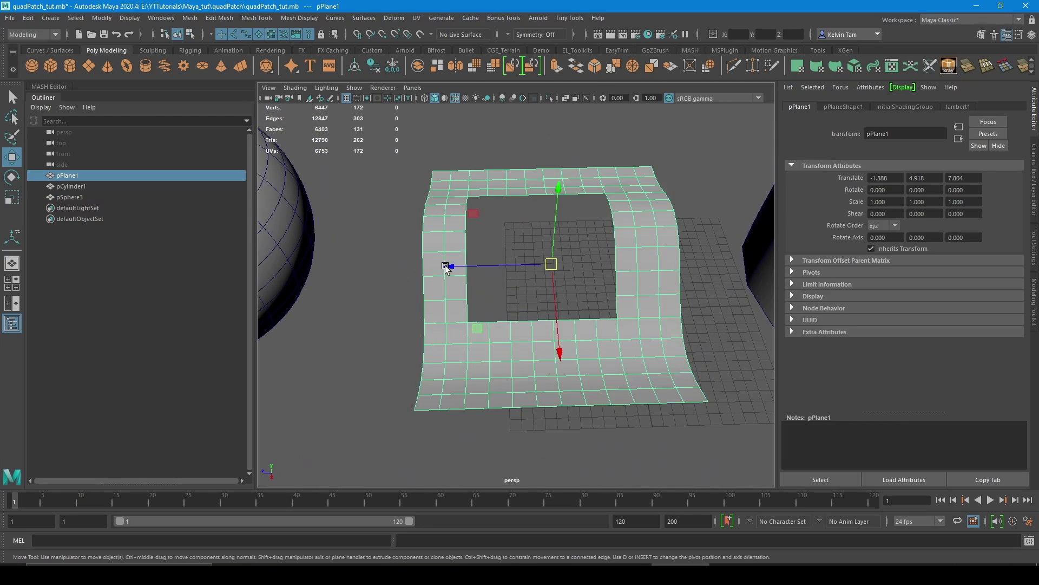
key(f)
alt+drag(595, 254, 464, 262)
alt+drag(574, 317, 618, 406)
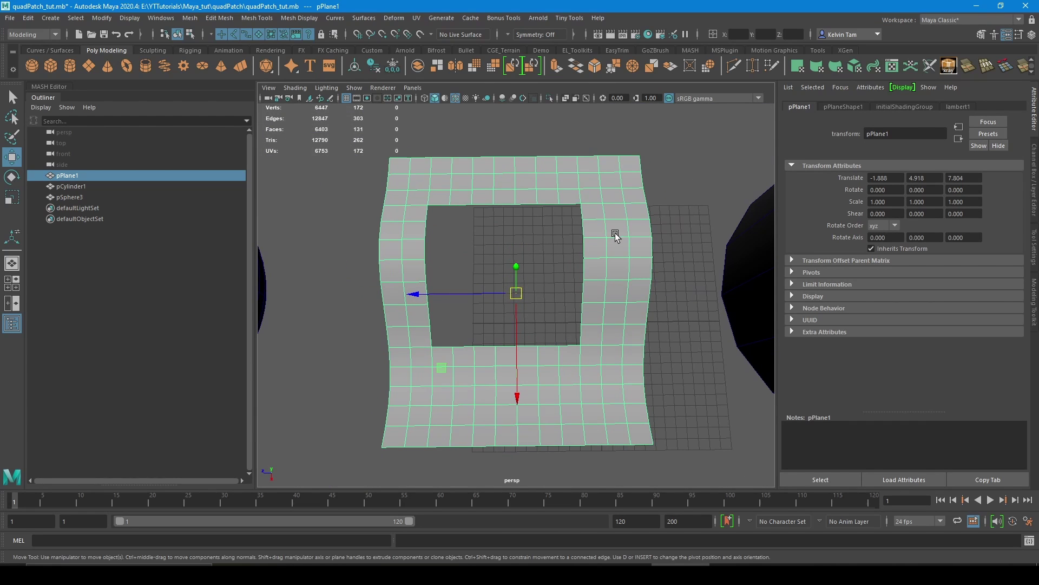
Step: Select the border edges along the top of the plane's hole and convert them into a curve
right_drag(616, 233, 618, 204)
click(572, 205)
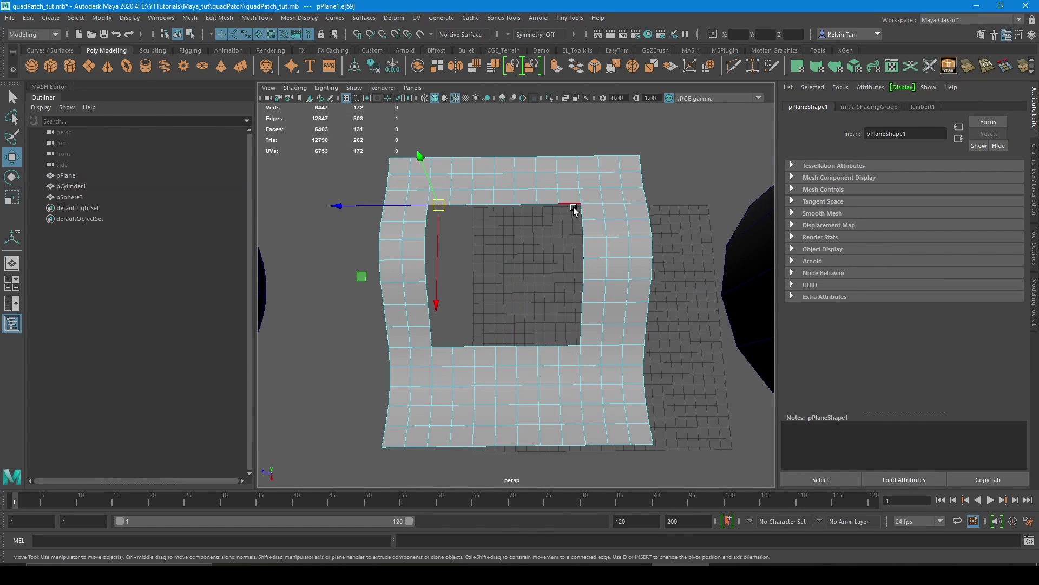
click(480, 230)
click(515, 208)
alt+right_drag(516, 214, 515, 255)
alt+drag(515, 255, 496, 234)
alt+middle_drag(497, 235, 545, 248)
alt+right_drag(545, 249, 628, 247)
alt+drag(628, 247, 610, 224)
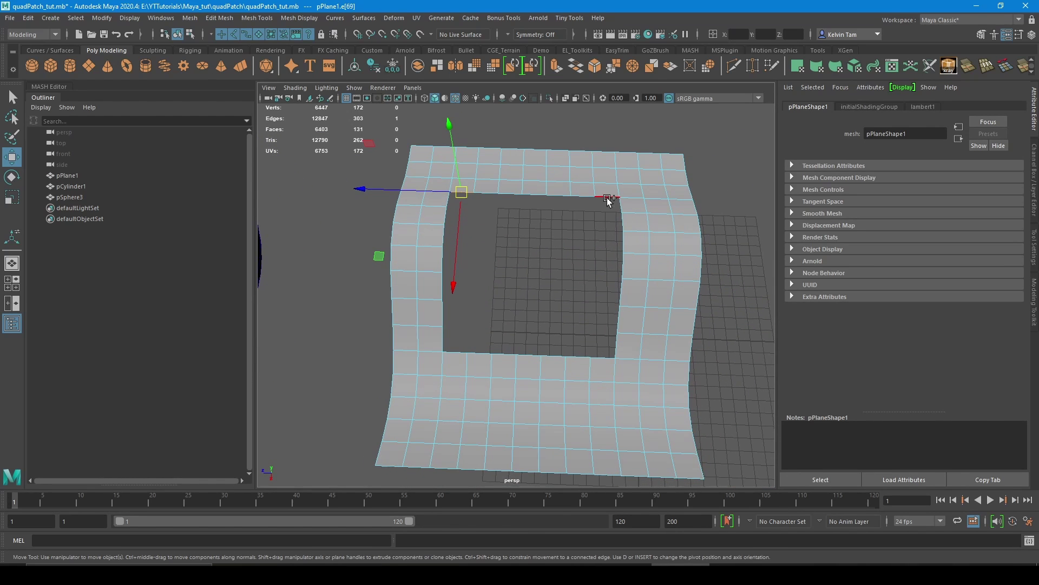
key(q)
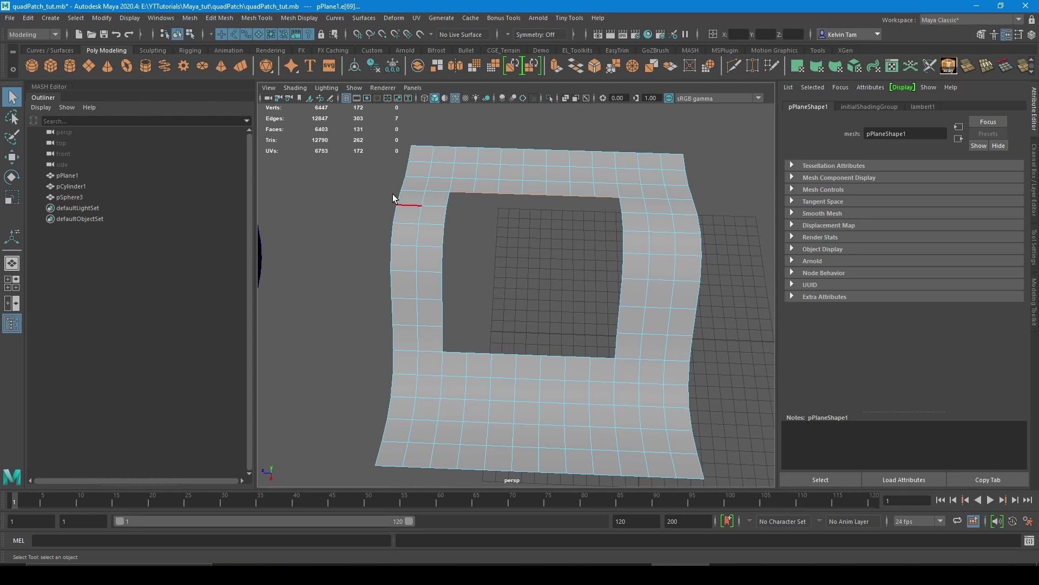
click(103, 18)
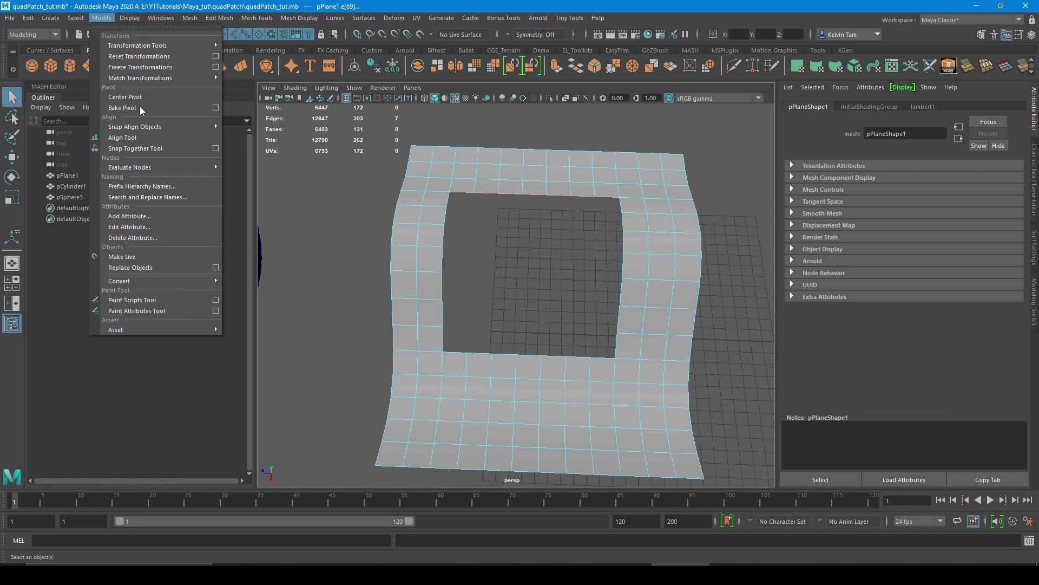
mouse_move(177, 282)
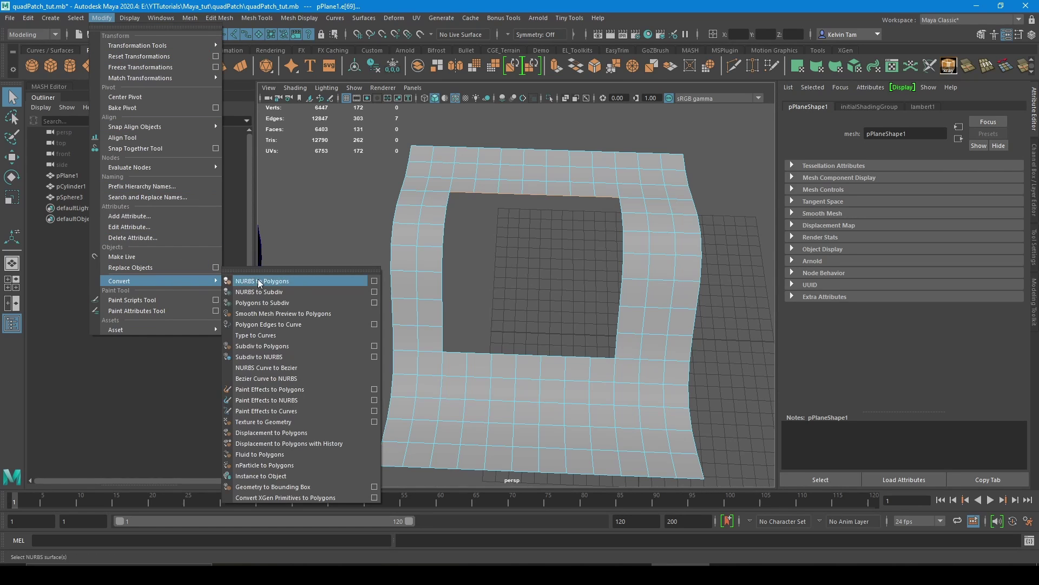
click(293, 325)
Step: Convert the border edges along the right side of the plane's hole into a curve
click(638, 224)
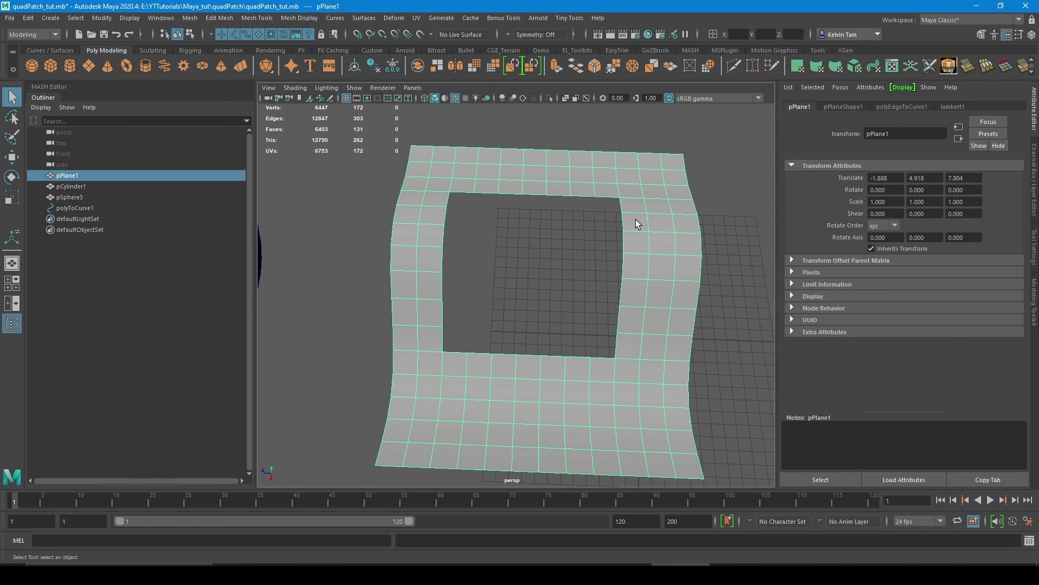
right_drag(638, 224, 623, 207)
click(623, 344)
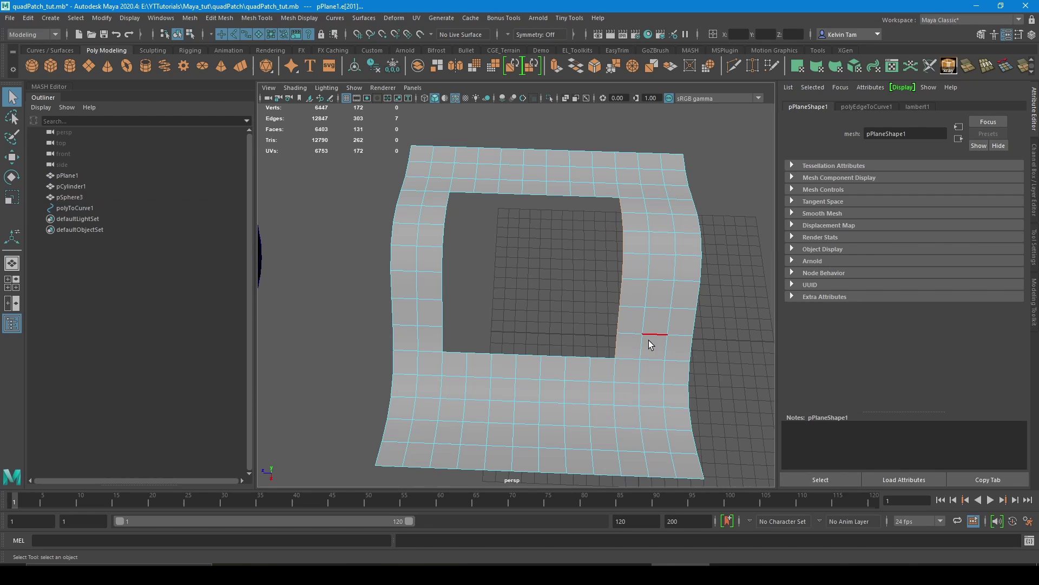
key(g)
Step: Select the border edges along the bottom of the plane's hole and convert them into a curve
alt+middle_drag(632, 351, 613, 265)
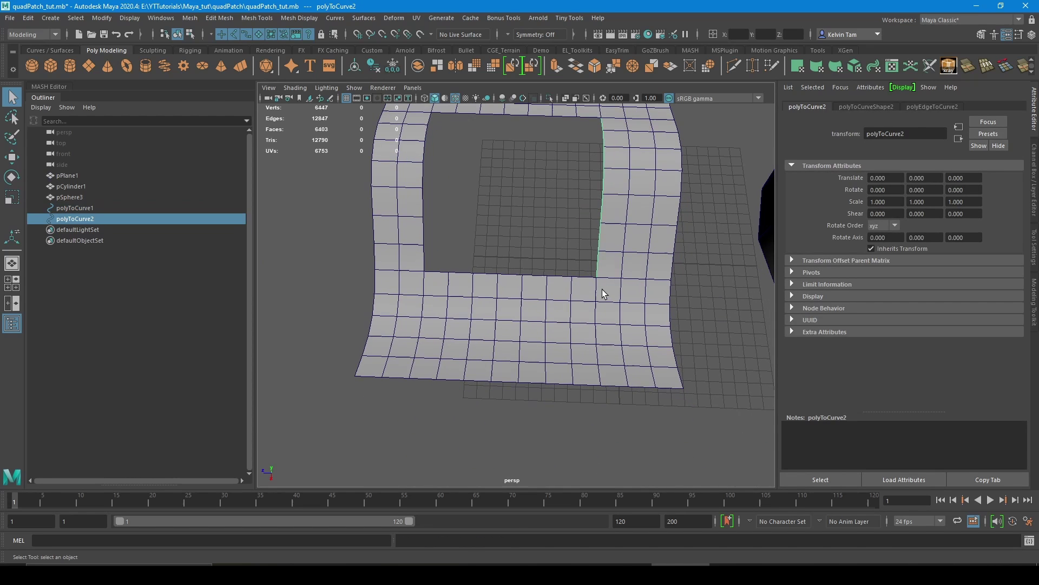
click(580, 293)
right_drag(580, 294, 568, 212)
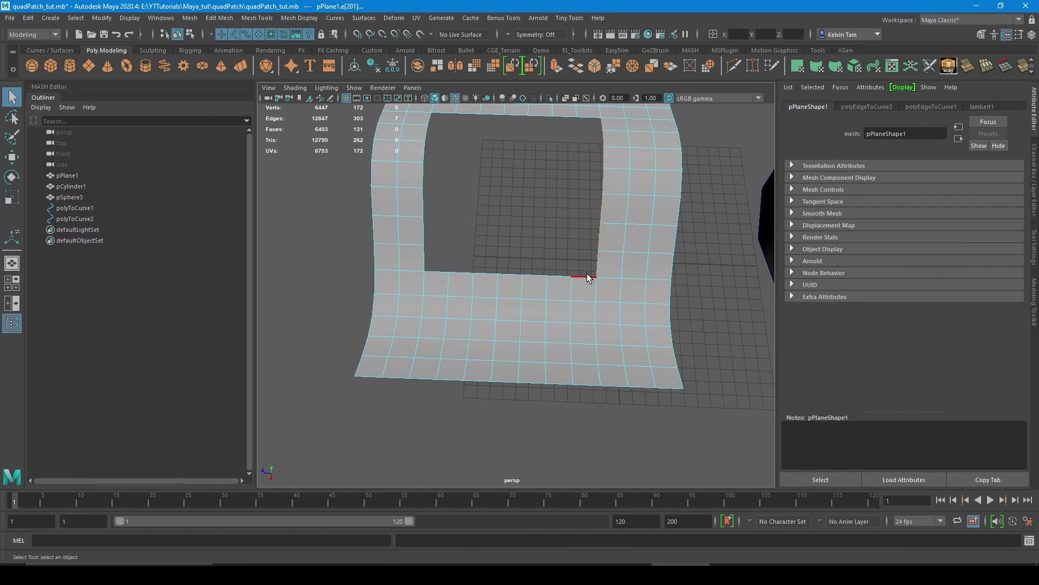
click(433, 274)
key(g)
Step: Convert the border edges along the left side of the plane's hole into a curve
click(404, 275)
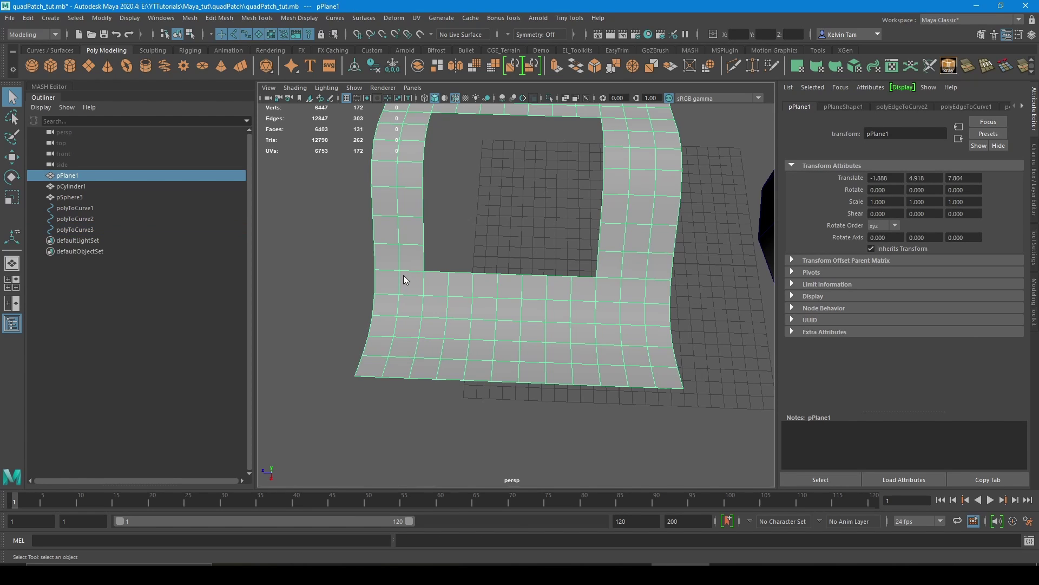
right_drag(404, 275, 410, 234)
click(423, 261)
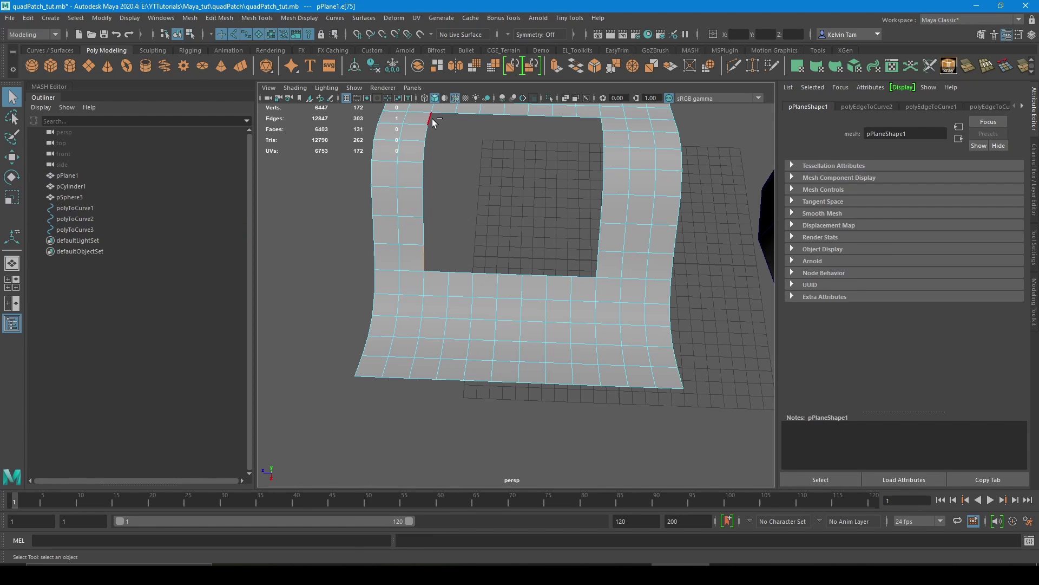
shift+double_click(432, 118)
key(g)
Step: Reselect the border edges along the top of the plane's hole to check that side's edge count against the opposite side
alt+drag(544, 223, 487, 209)
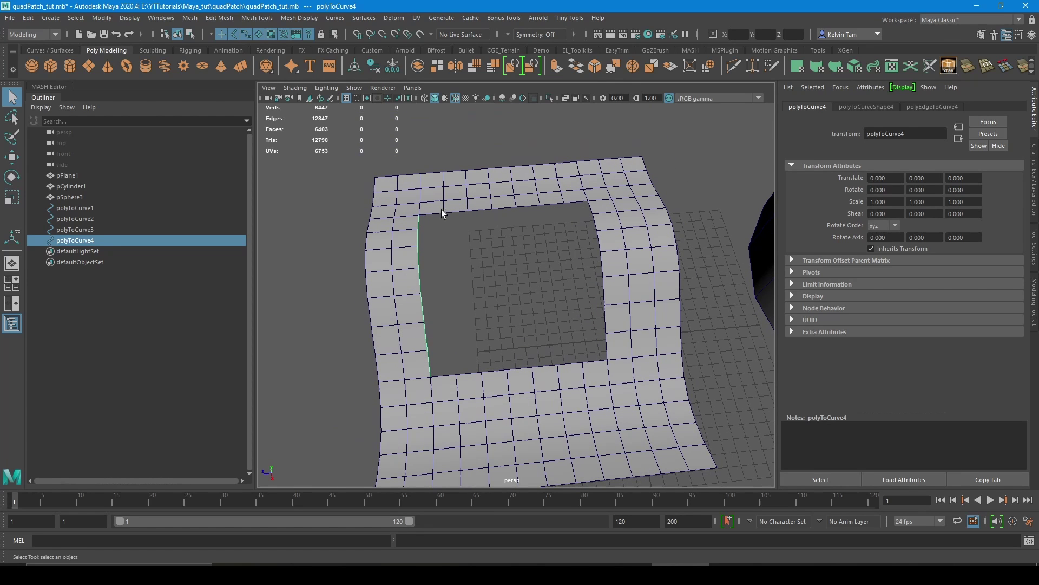
click(471, 211)
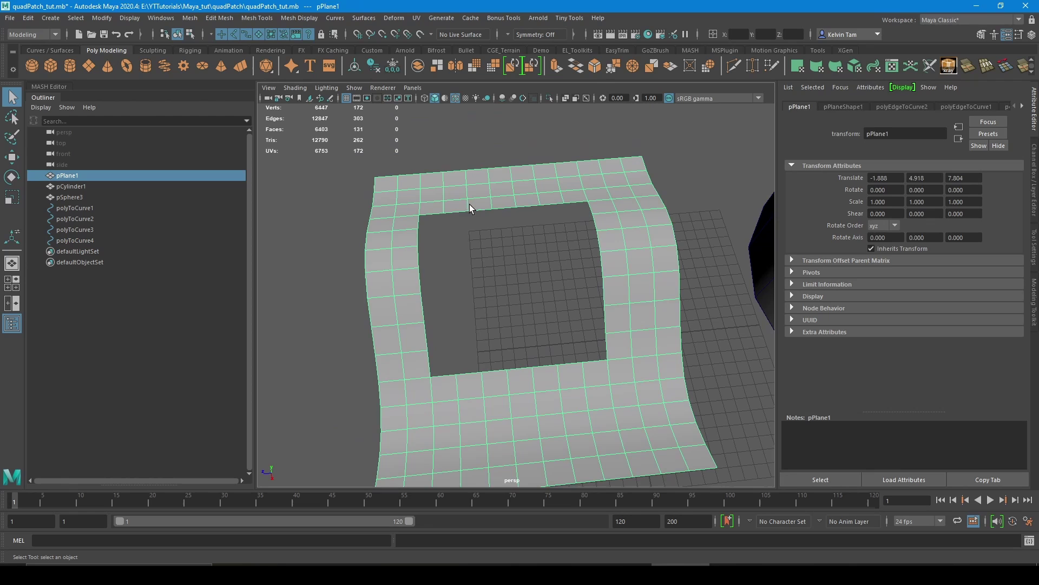
right_drag(467, 208, 463, 155)
click(425, 213)
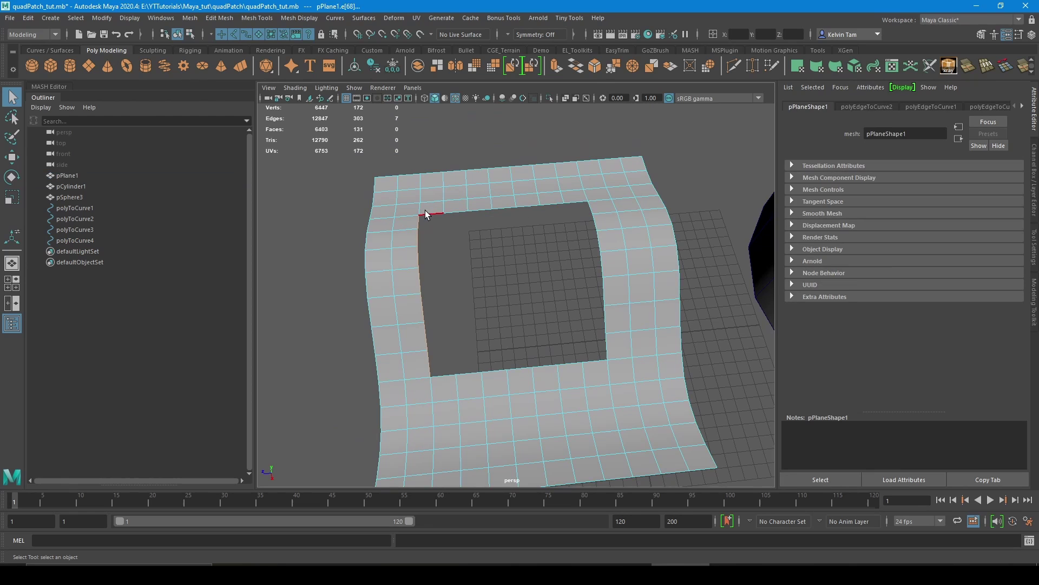
shift+double_click(573, 202)
alt+drag(561, 208, 524, 247)
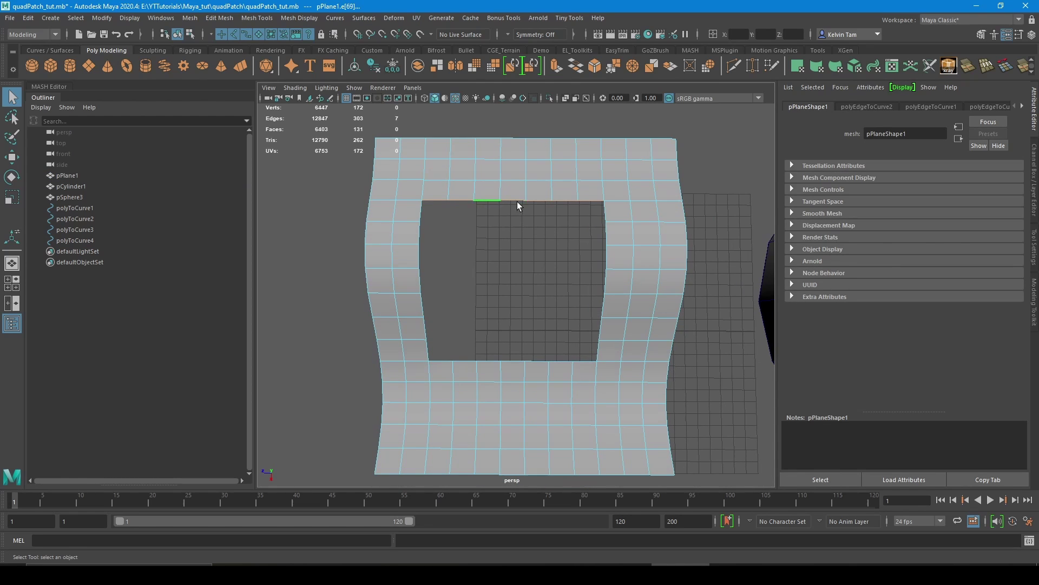
alt+drag(517, 202, 511, 211)
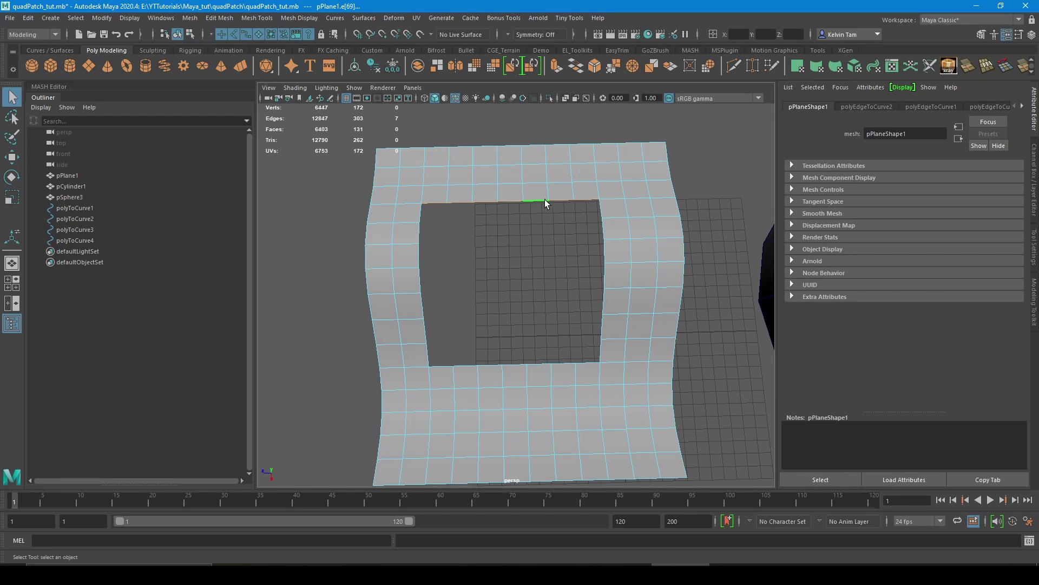
click(592, 363)
Step: Select all four border curves around the plane's hole and delete their construction history
click(87, 208)
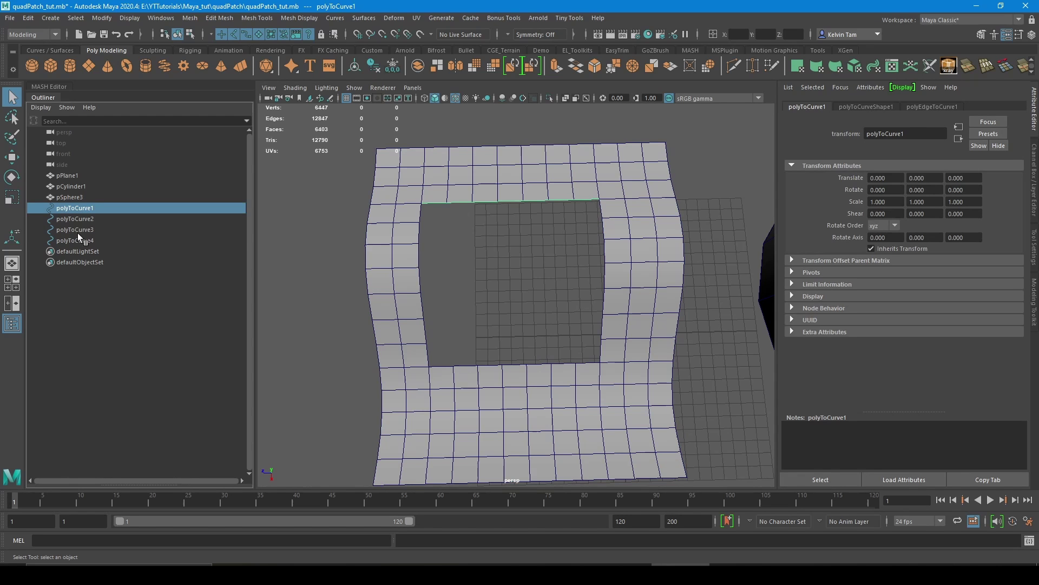
shift+click(77, 241)
alt+drag(448, 348, 423, 305)
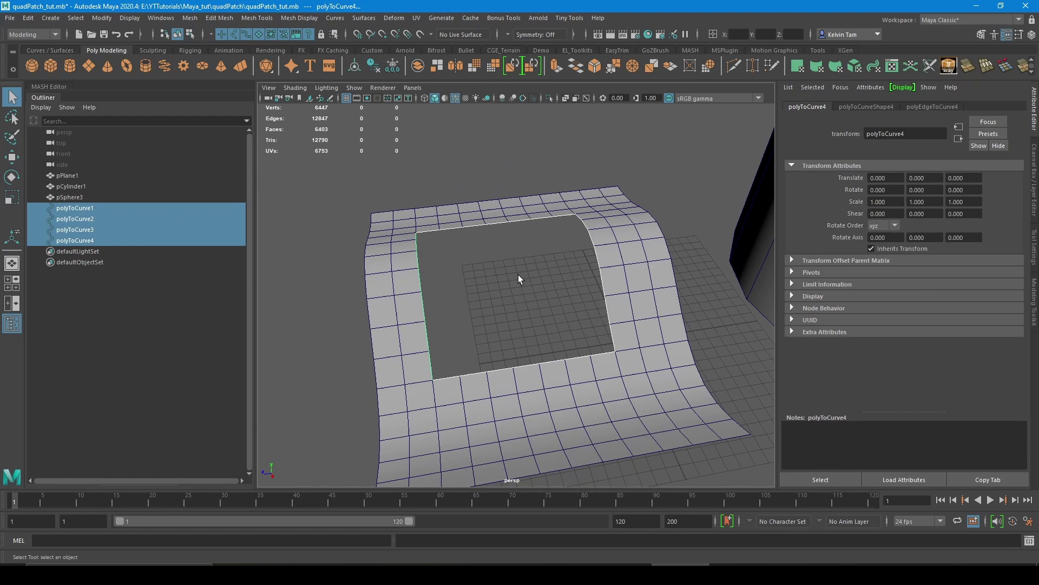
alt+drag(518, 274, 508, 298)
click(373, 65)
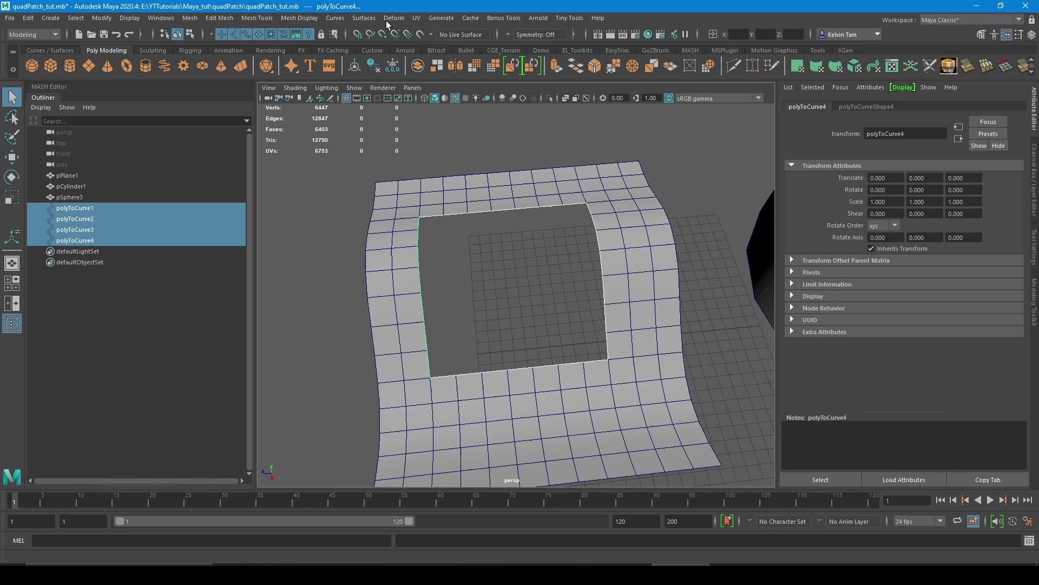
Step: Create a boundary surface from the four curves and enable Match Normal Dir in its tessellation settings
click(363, 18)
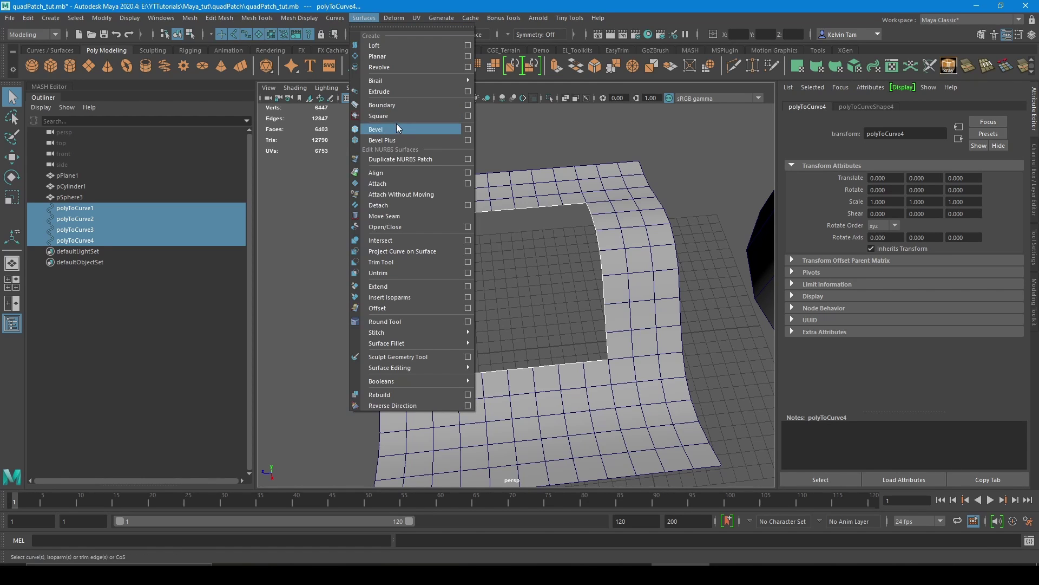
click(394, 107)
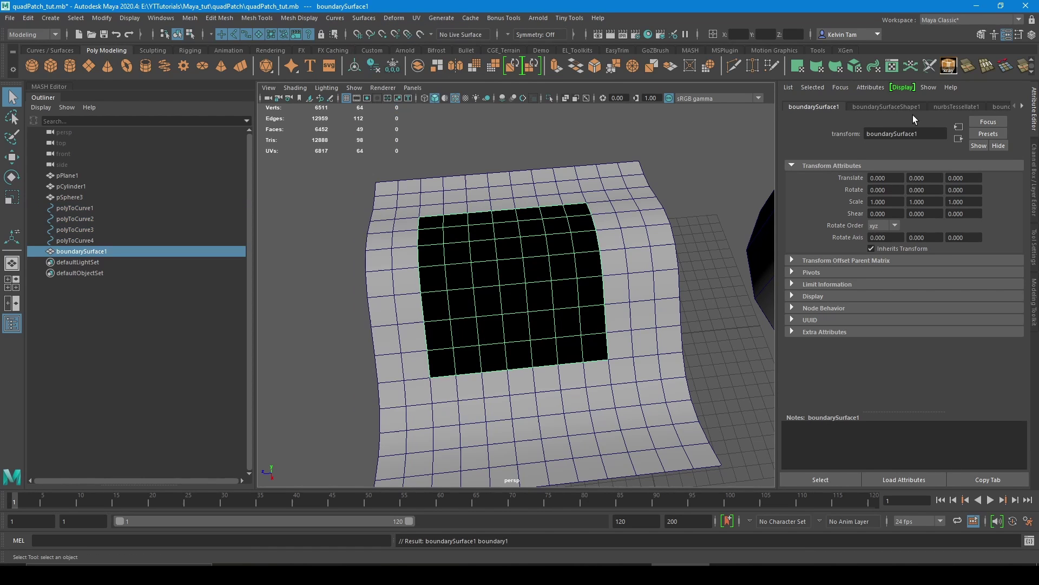
click(955, 106)
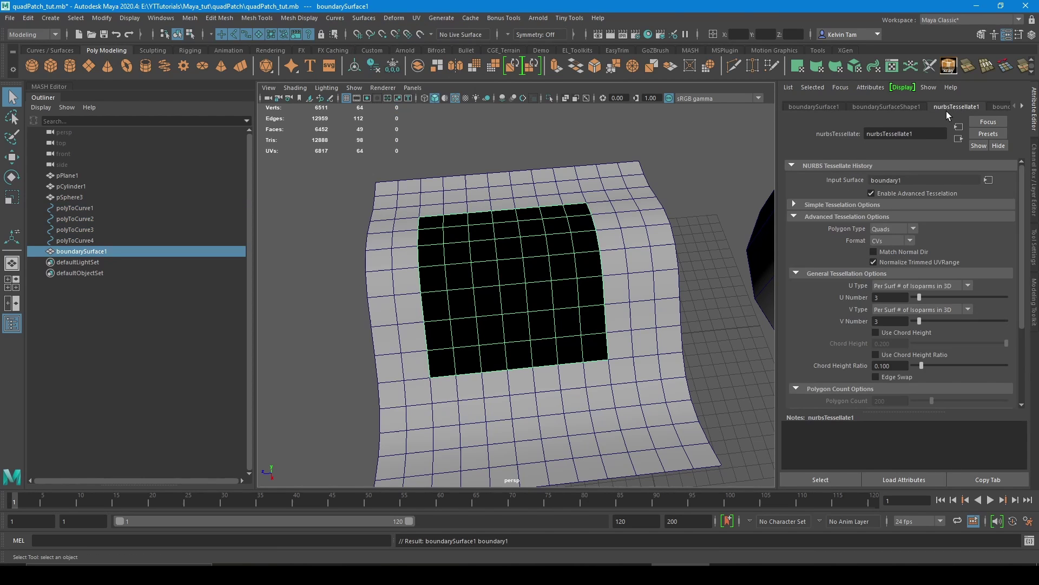
click(874, 252)
alt+drag(607, 157, 734, 247)
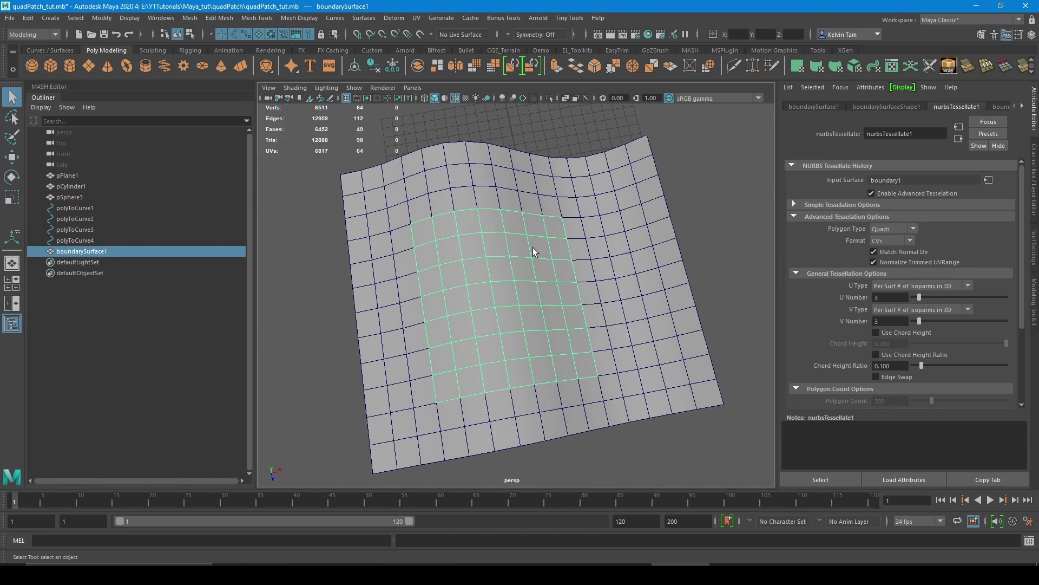
Step: Inspect how the boundary surface fits the curved plane, selecting each mesh to compare their edges
click(739, 226)
click(557, 274)
alt+drag(556, 273, 540, 260)
key(w)
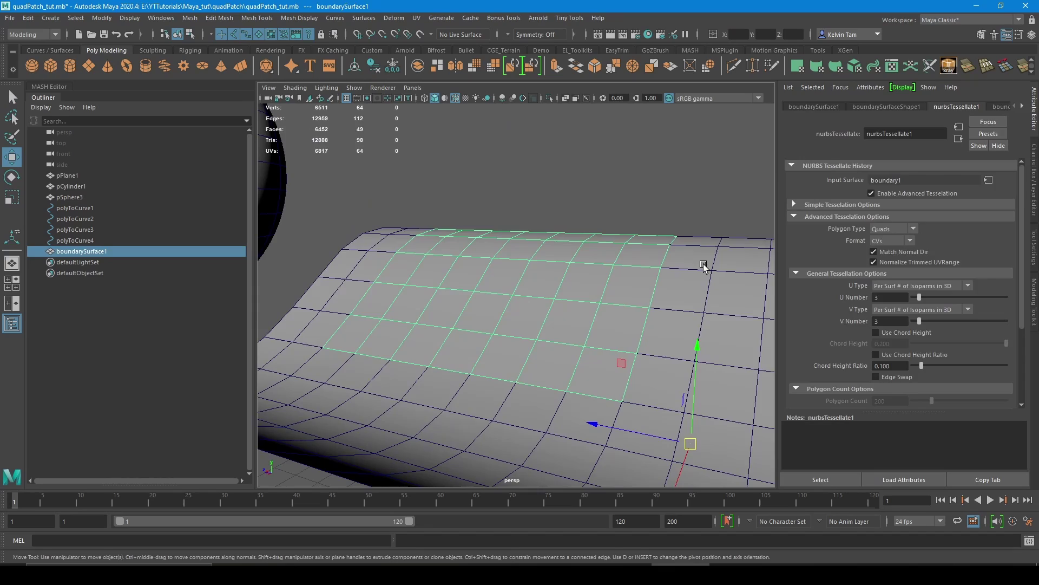
click(704, 262)
alt+drag(717, 264, 564, 300)
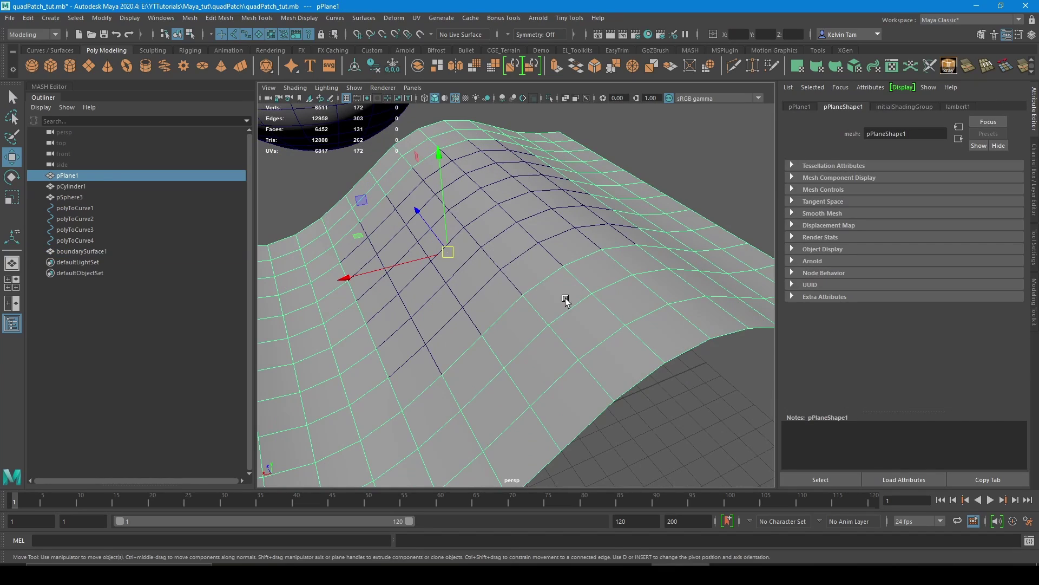
alt+drag(524, 348, 579, 312)
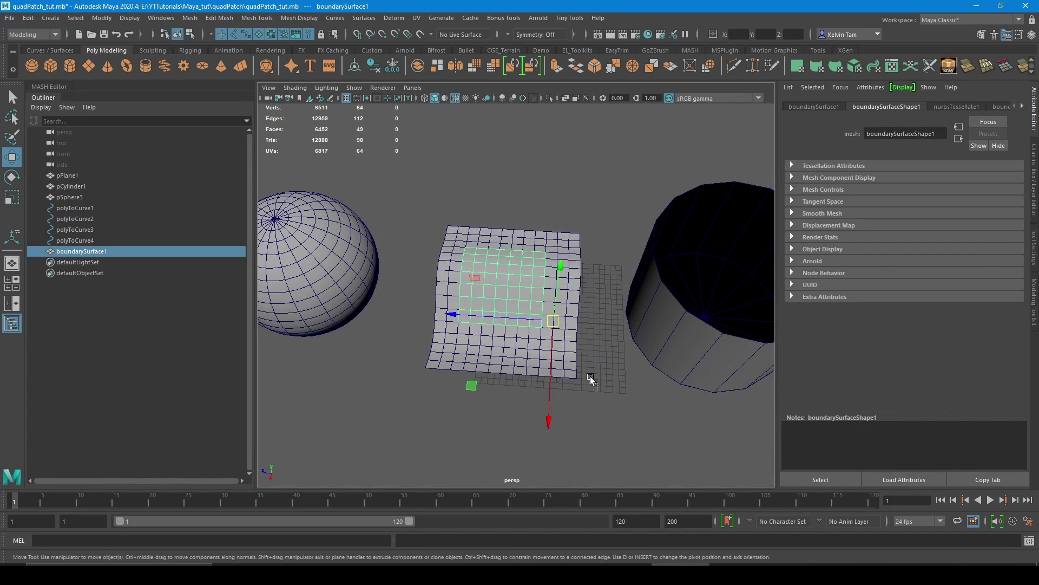
Step: Delete the four border curves polyToCurve1 to polyToCurve4
drag(591, 379, 431, 232)
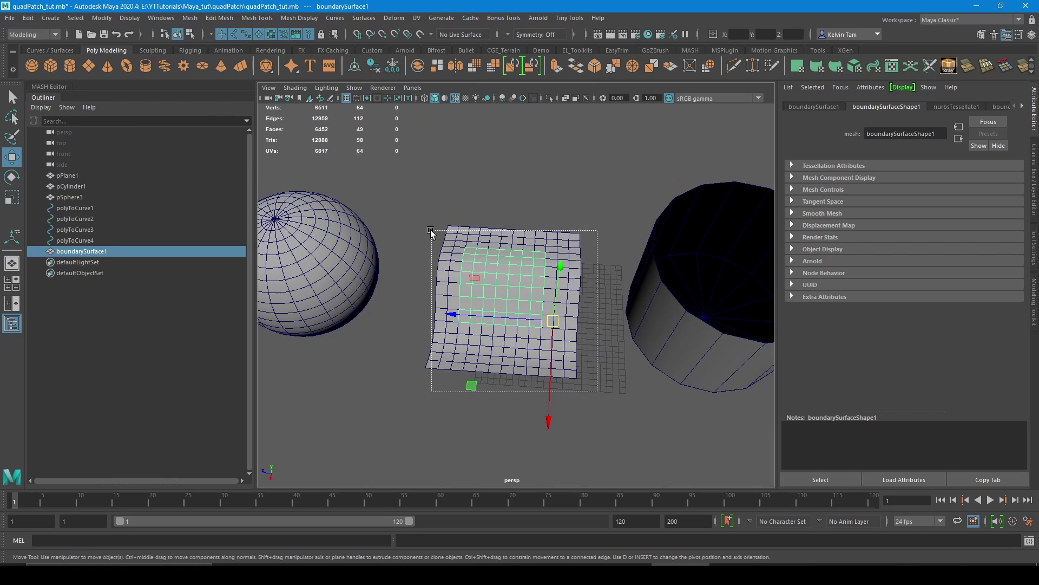
click(77, 210)
shift+click(76, 241)
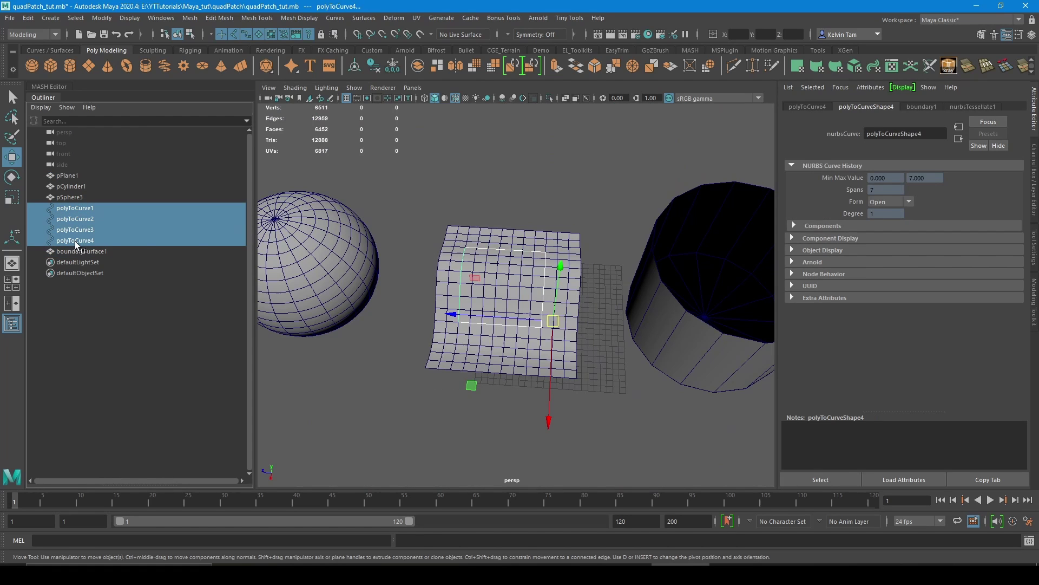
key(Delete)
Step: Combine the boundary surface patch and the curved plane into one mesh
click(488, 276)
shift+click(441, 236)
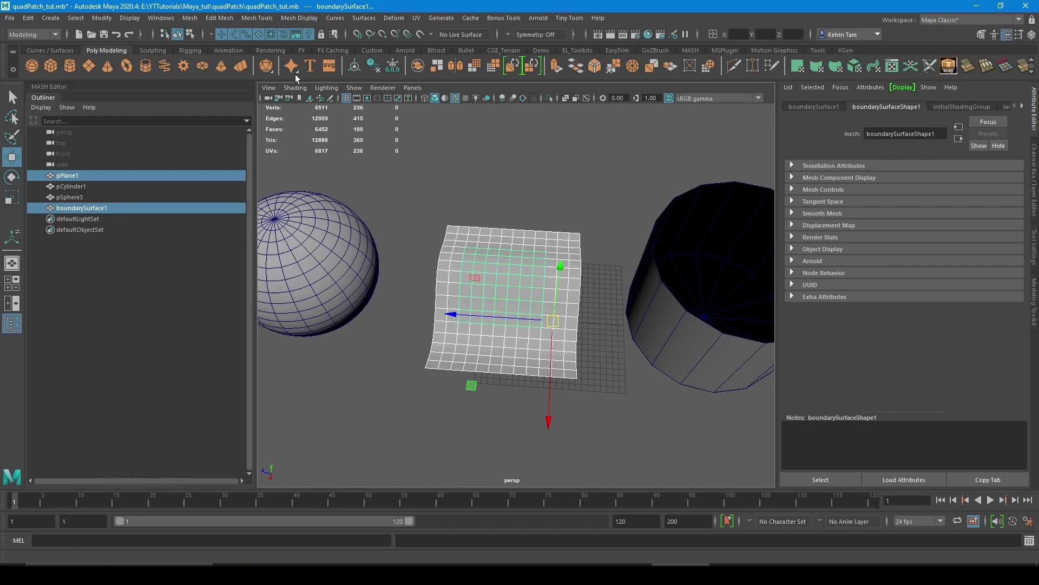
shift+right_drag(533, 249, 450, 235)
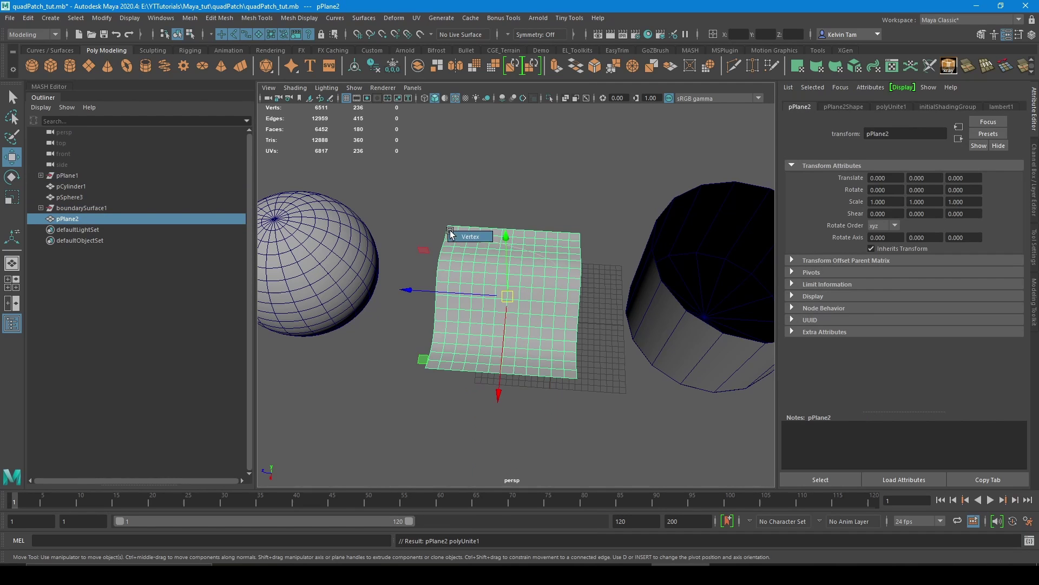
Step: Merge the combined plane's vertices with a 0.010 distance threshold and delete the mesh's construction history
drag(449, 229, 572, 381)
shift+right_drag(512, 276, 571, 186)
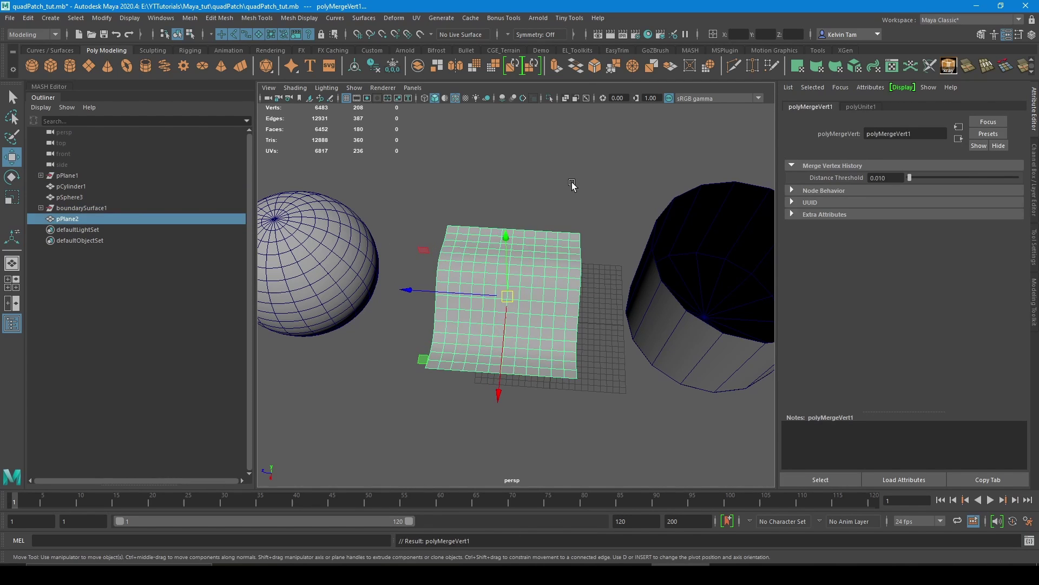
click(374, 66)
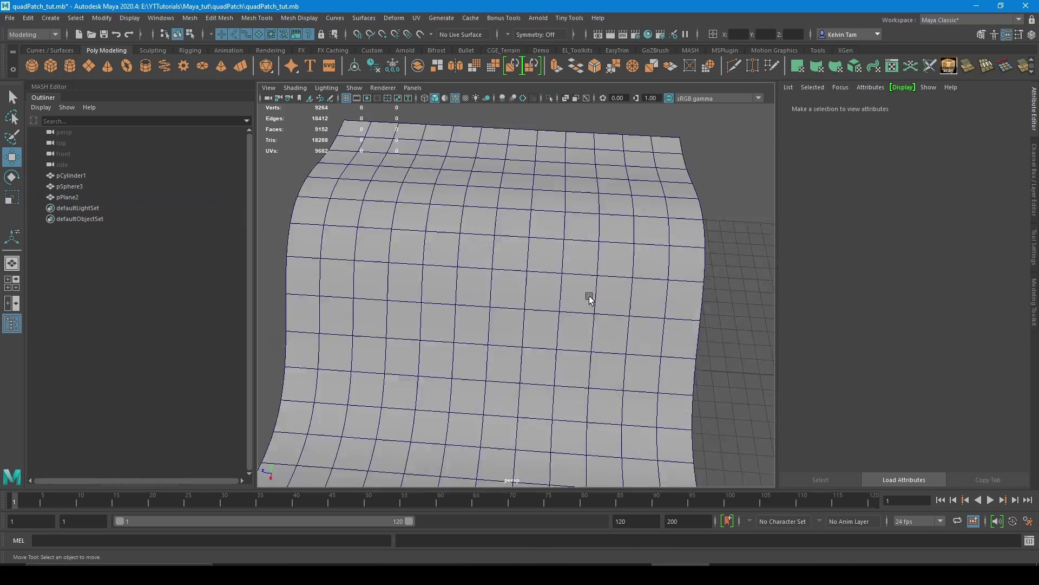
Step: Inspect the patched plane from above and below in smooth preview
alt+drag(589, 296, 631, 267)
click(536, 262)
key(f)
alt+drag(561, 324, 672, 272)
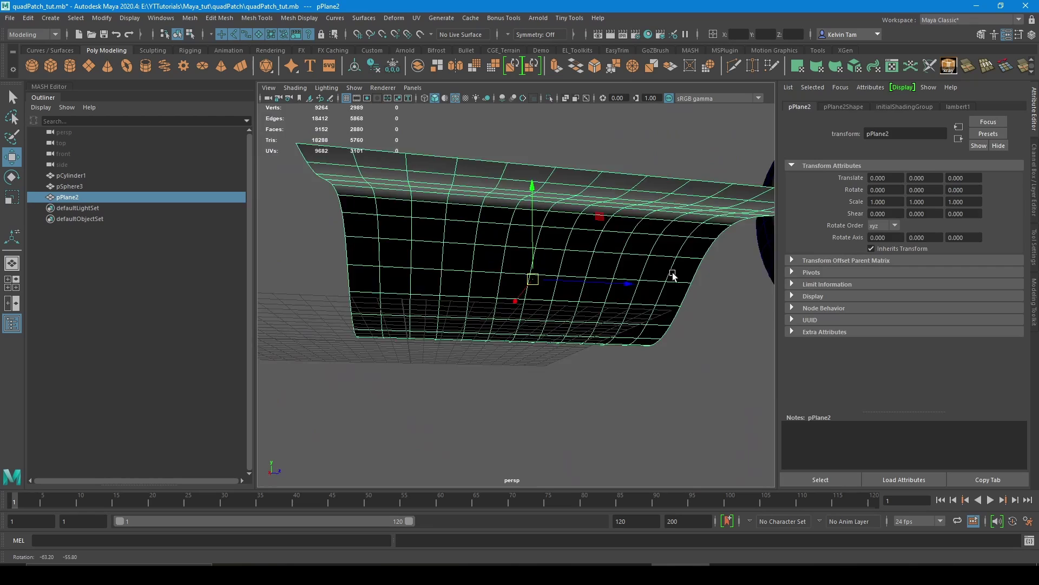
alt+drag(672, 272, 497, 328)
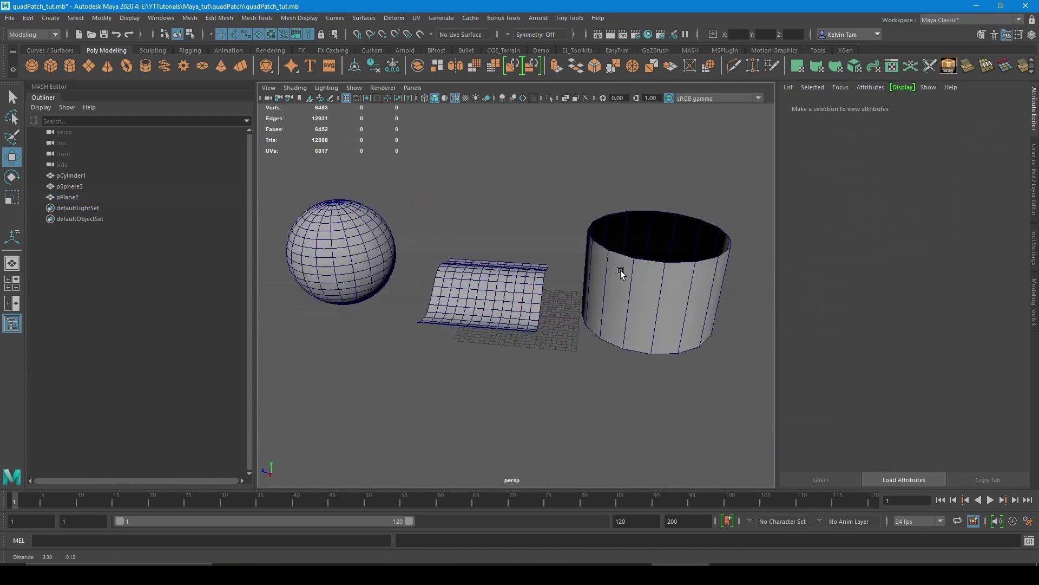
Step: Switch the open cylinder to edge selection and select the full border loop around its rim
alt+drag(621, 272, 571, 284)
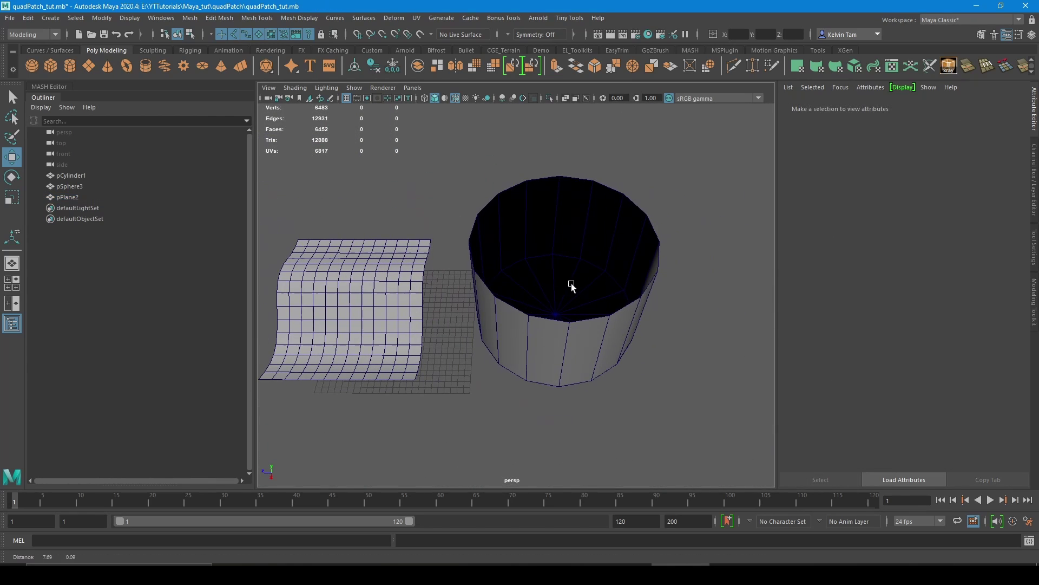
click(584, 339)
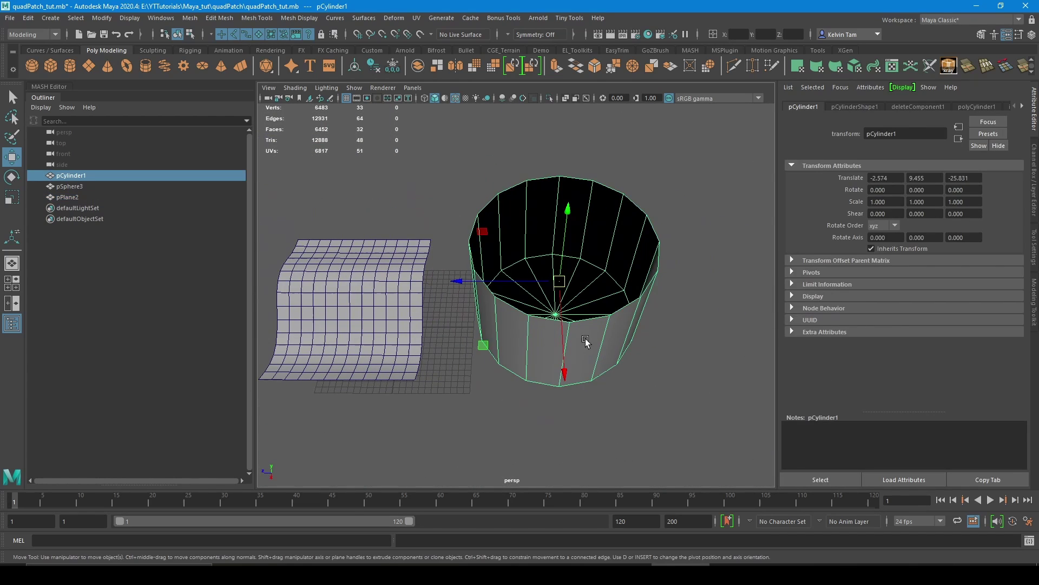
alt+drag(586, 339, 550, 287)
key(q)
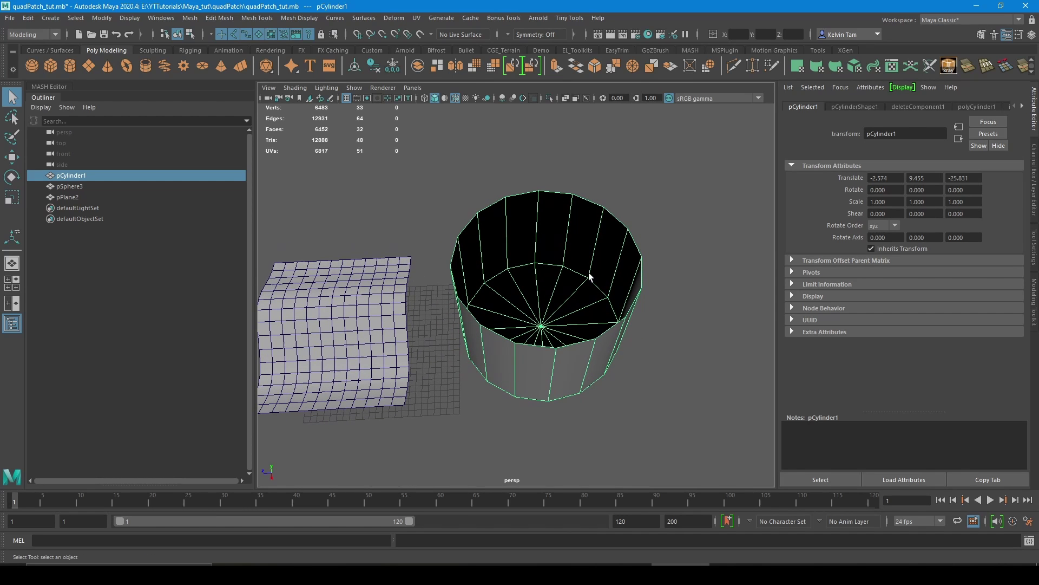
alt+drag(580, 236, 541, 239)
right_click(540, 234)
click(538, 208)
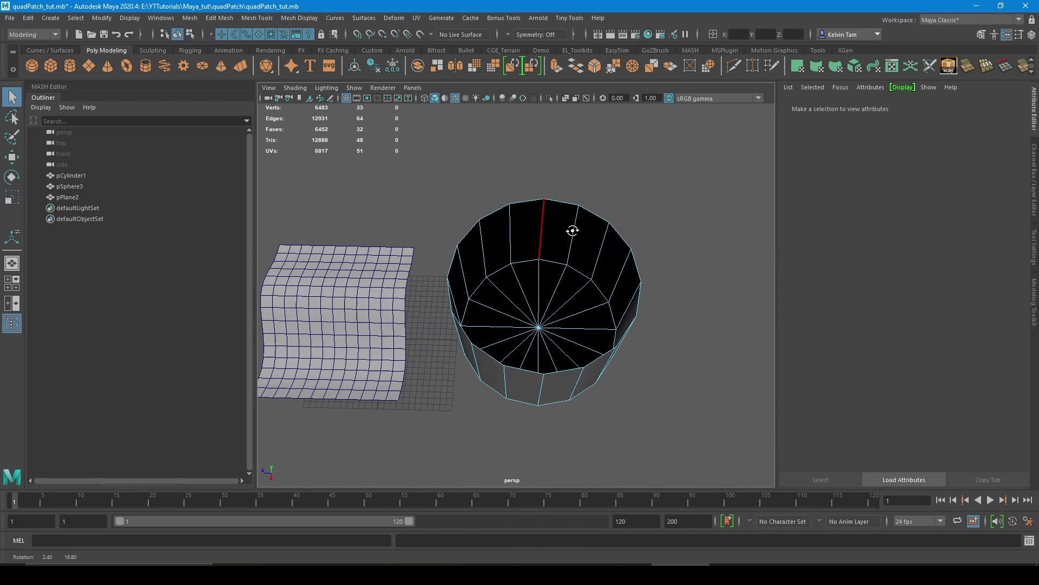
click(525, 203)
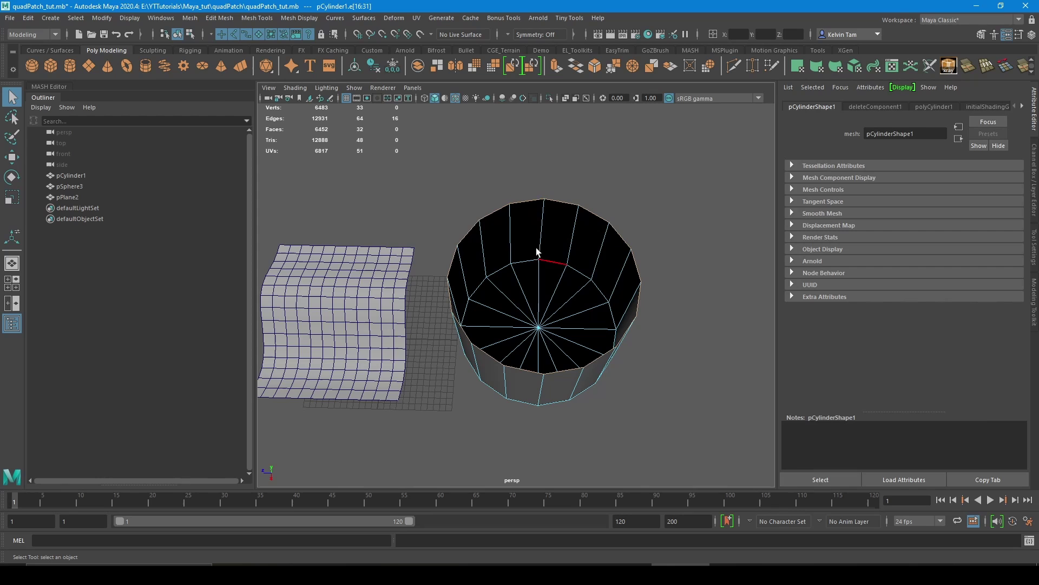
Step: Convert four consecutive border edges at the far side of the open cylinder's rim to a curve
alt+drag(602, 237, 471, 185)
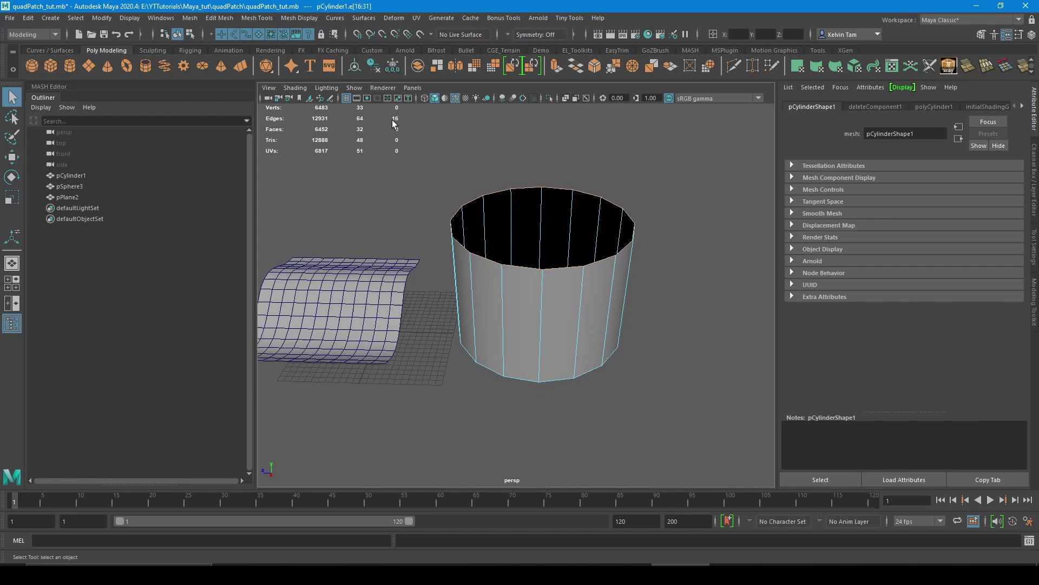
alt+drag(545, 207, 557, 236)
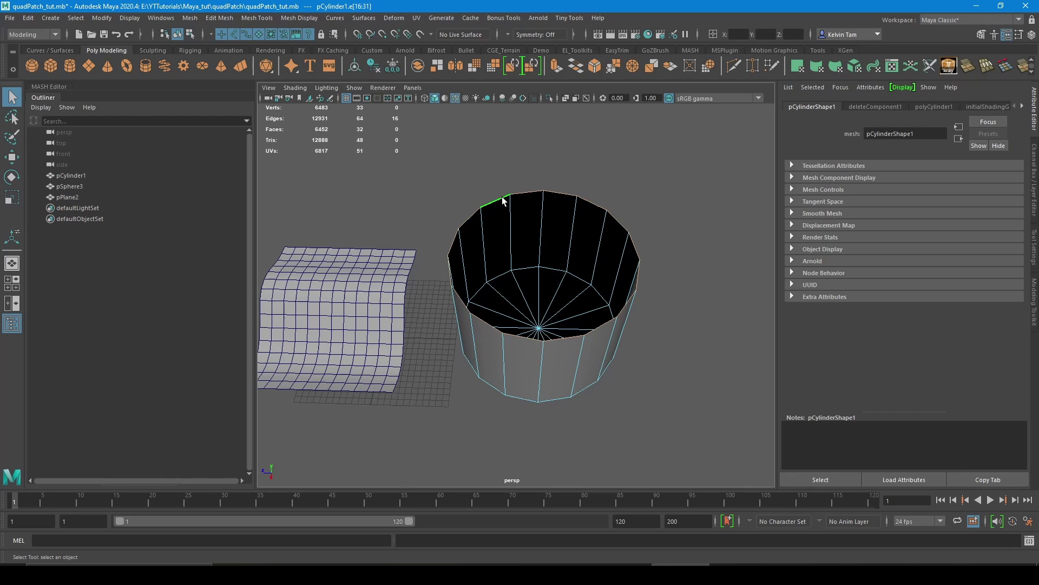
click(529, 191)
shift+click(604, 208)
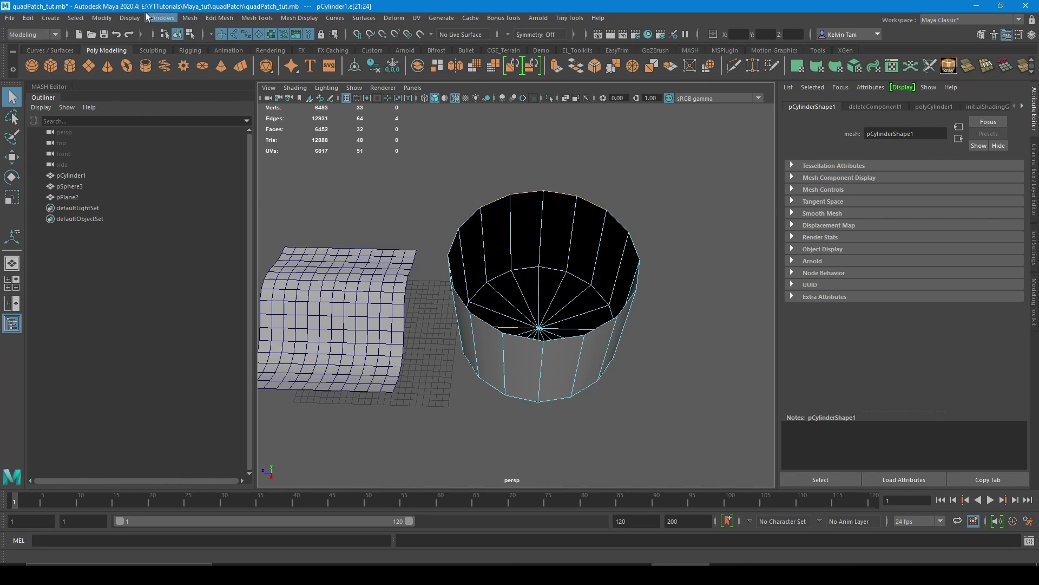
click(102, 18)
mouse_move(174, 284)
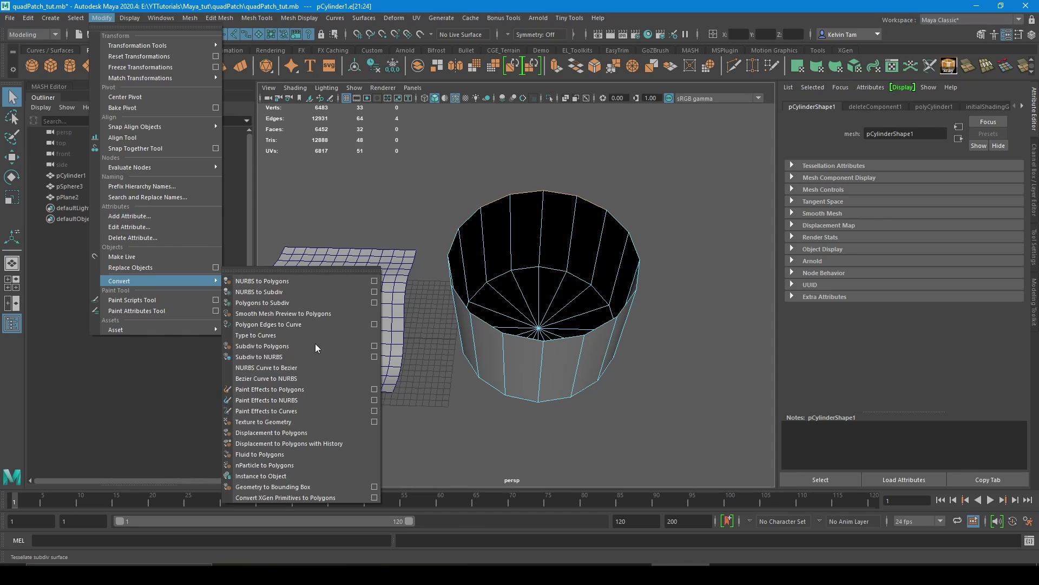
click(292, 324)
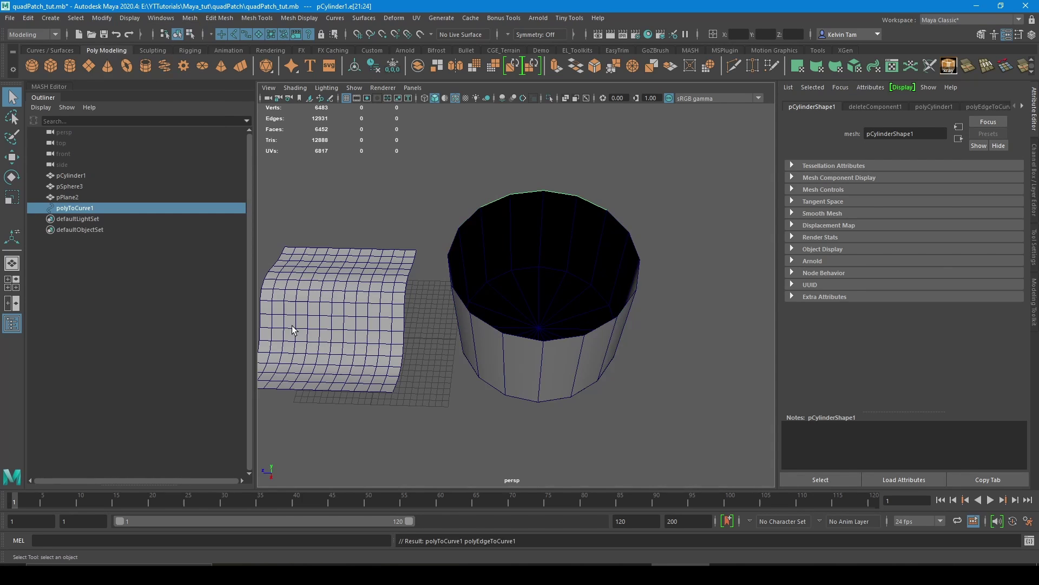
Step: Convert the next two groups of four rim edges on the open cylinder to separate curves
click(603, 249)
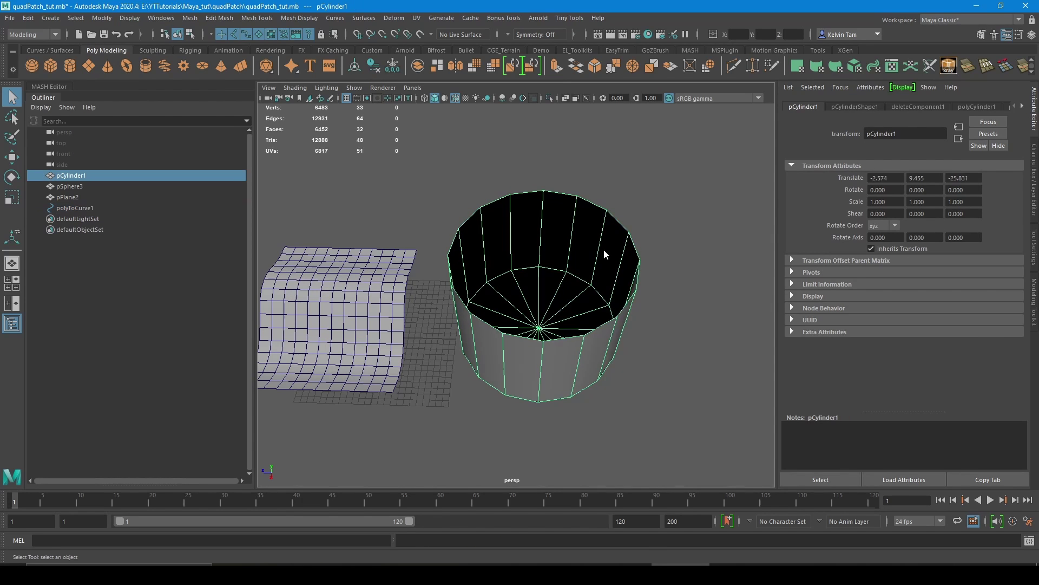
right_drag(603, 250, 611, 219)
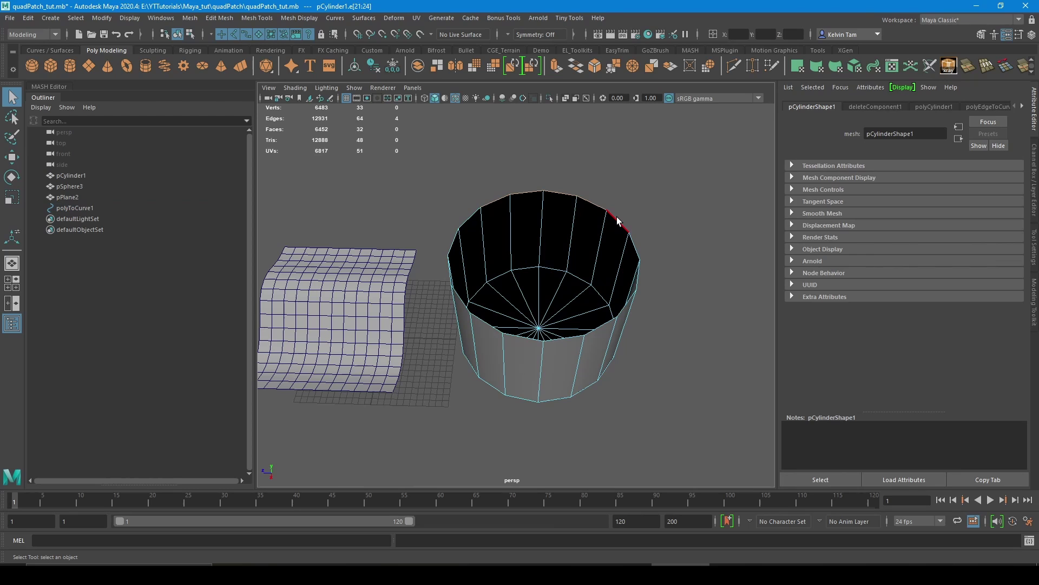
shift+double_click(625, 304)
shift+right_click(615, 233)
key(g)
alt+middle_drag(604, 352, 574, 312)
alt+right_drag(575, 312, 588, 270)
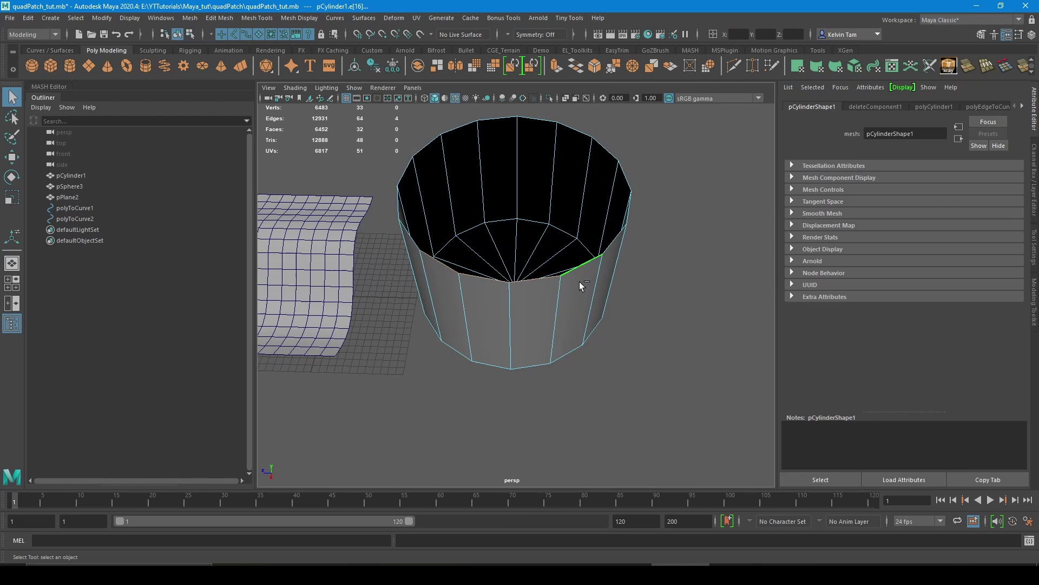
key(g)
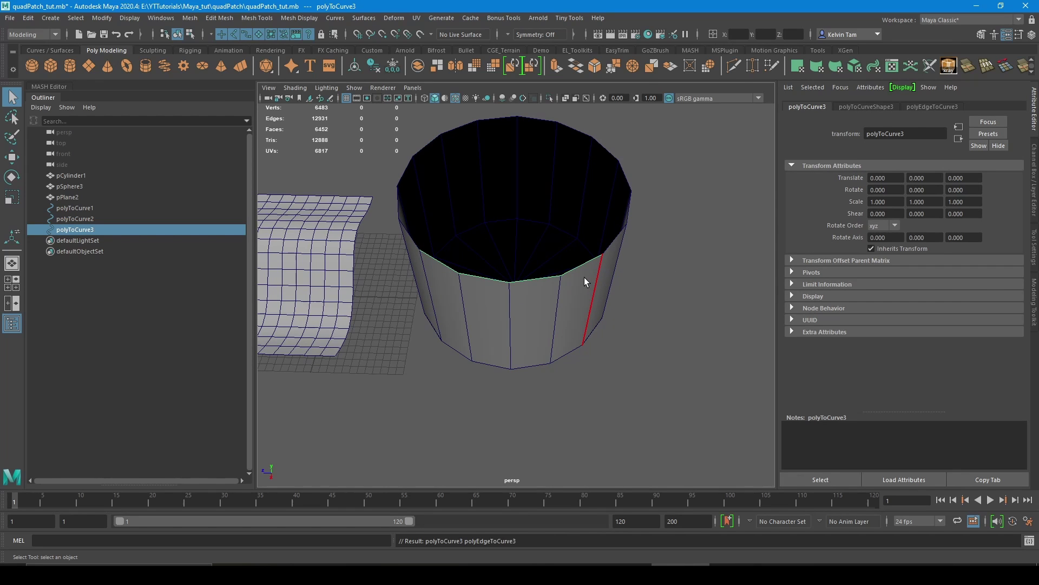
Step: Convert the remaining four border edges of the cylinder's rim to a fourth curve
alt+drag(449, 288, 503, 273)
click(469, 294)
right_drag(469, 296, 467, 238)
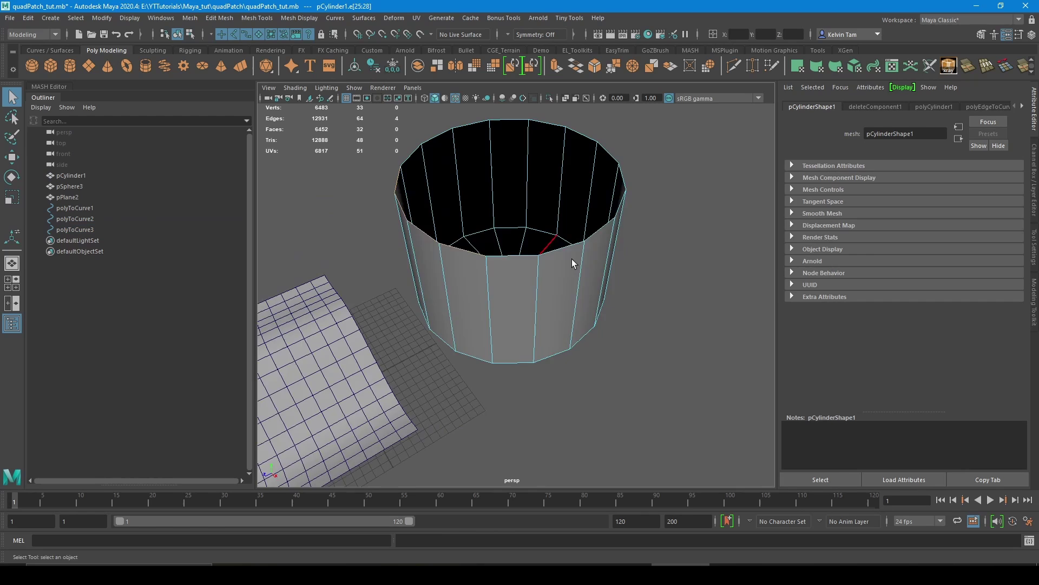
alt+drag(572, 264, 406, 217)
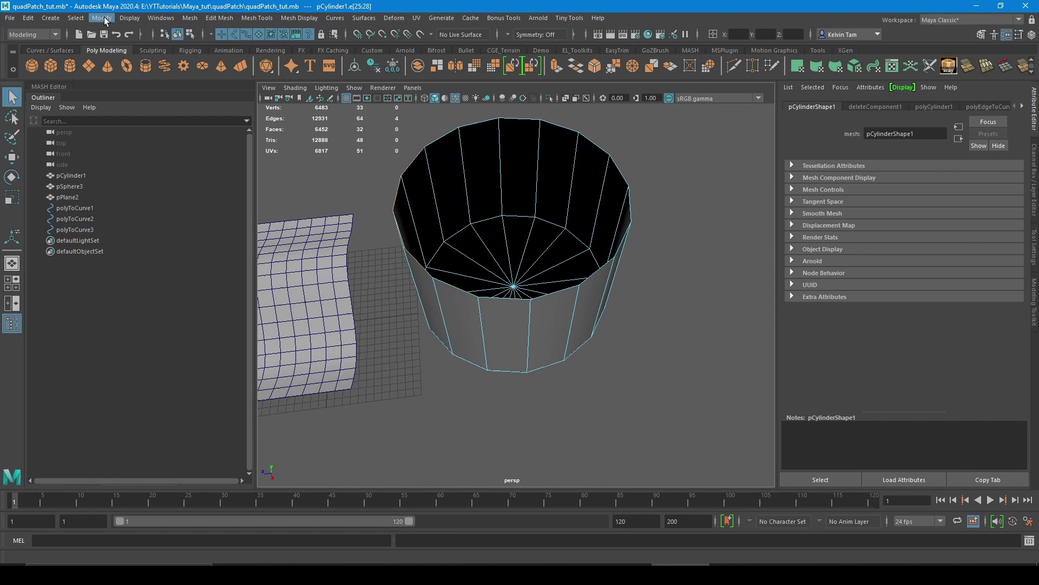
key(g)
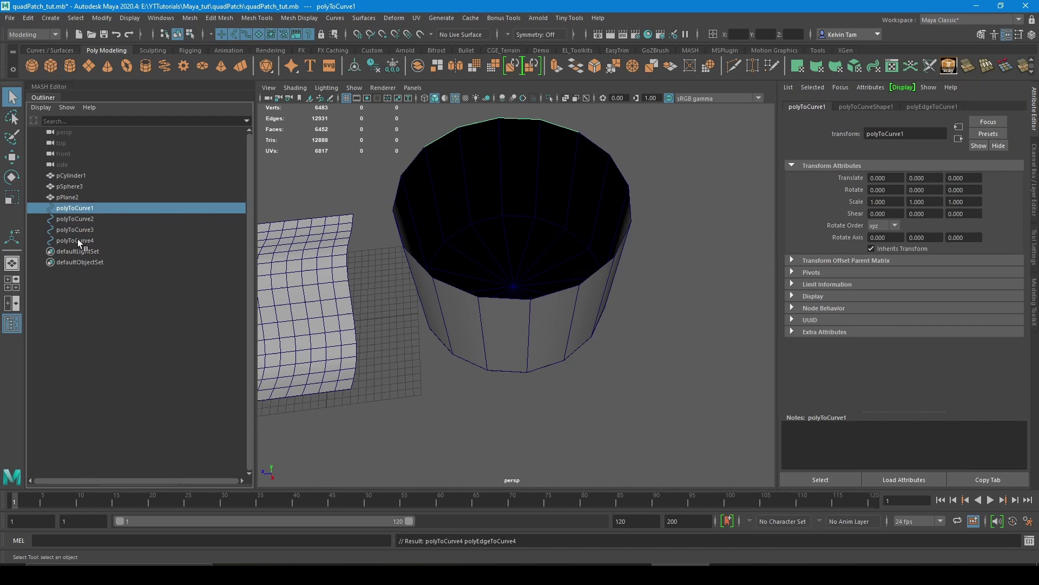
Step: Delete the construction history of all four rim curves and build a Boundary surface from them
shift+click(75, 208)
click(374, 66)
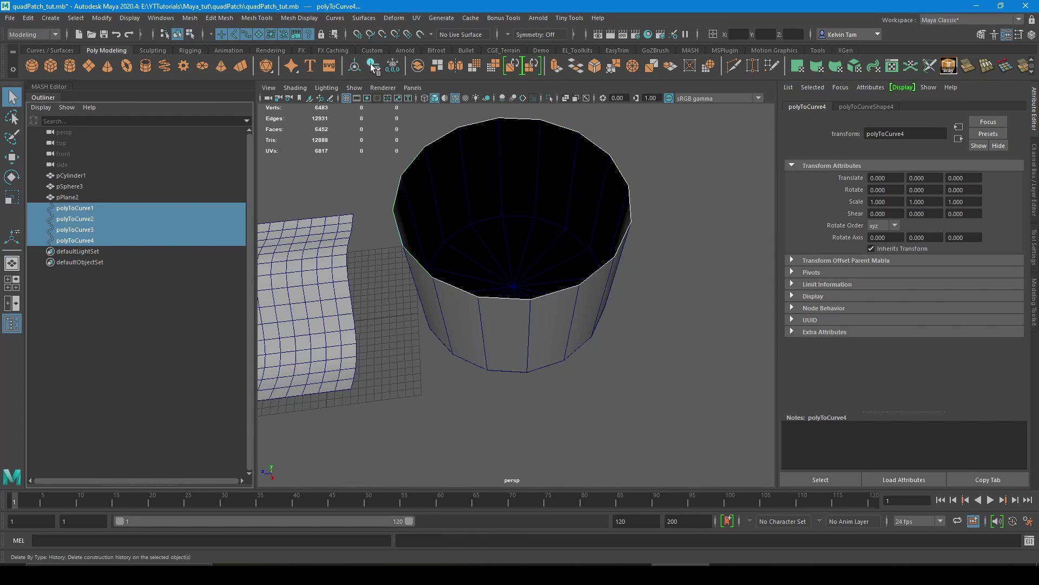
click(369, 19)
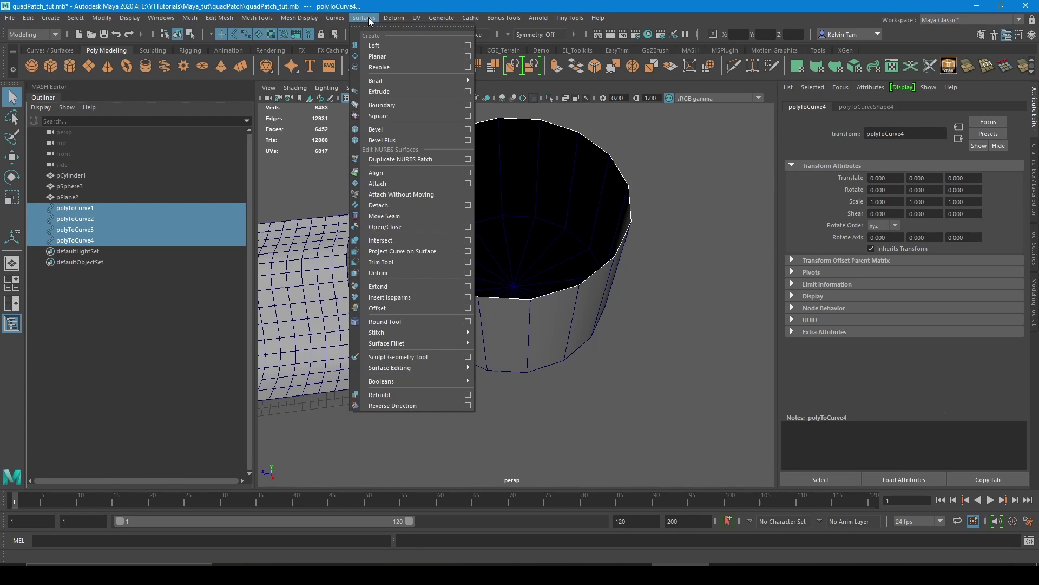
click(381, 104)
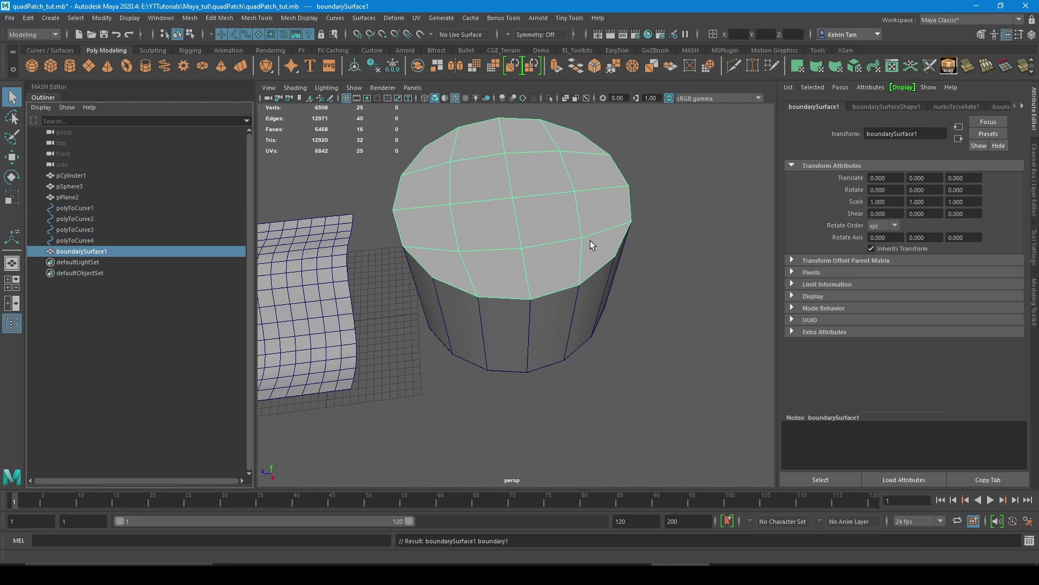
Step: Inspect the cylinder's boundary surface patch in smooth preview from above and at an angle
alt+drag(558, 260, 559, 309)
key(w)
key(3)
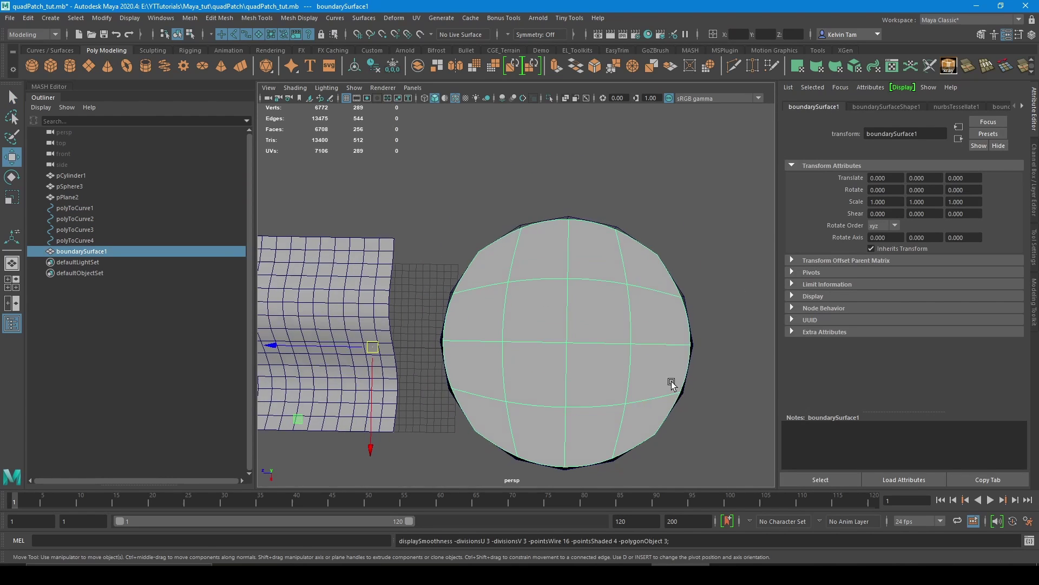
alt+drag(672, 384, 657, 362)
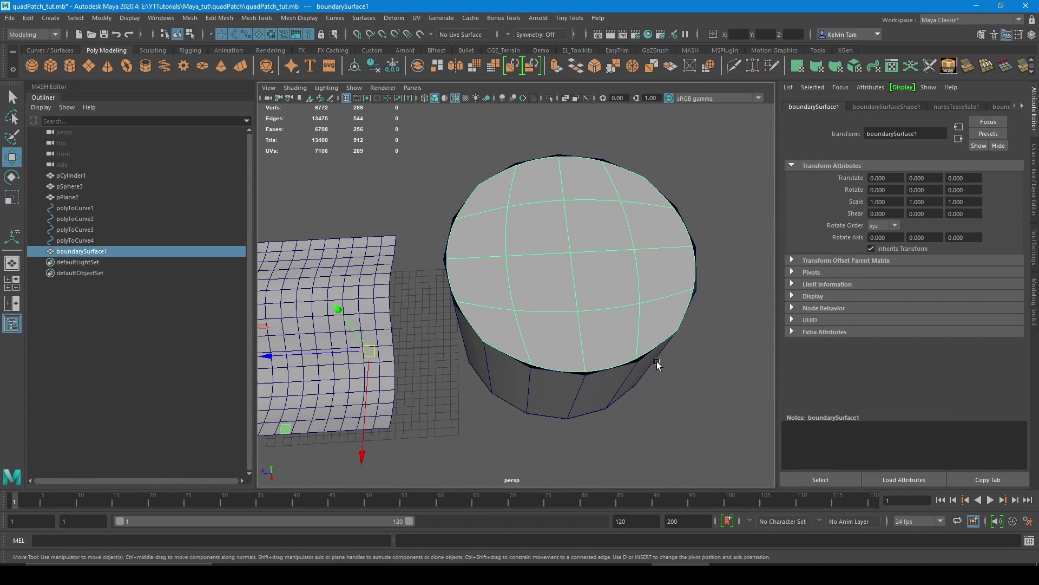
Step: Combine the boundary surface patch and the cylinder into one mesh, with both objects' construction history deleted
alt+drag(594, 382, 590, 215)
shift+click(587, 258)
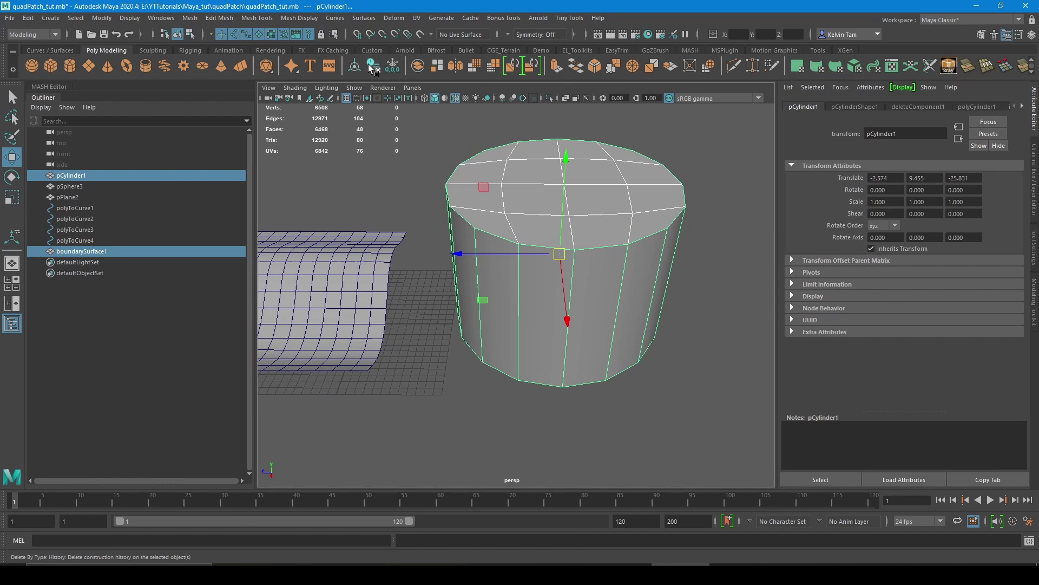
shift+right_drag(590, 215, 606, 433)
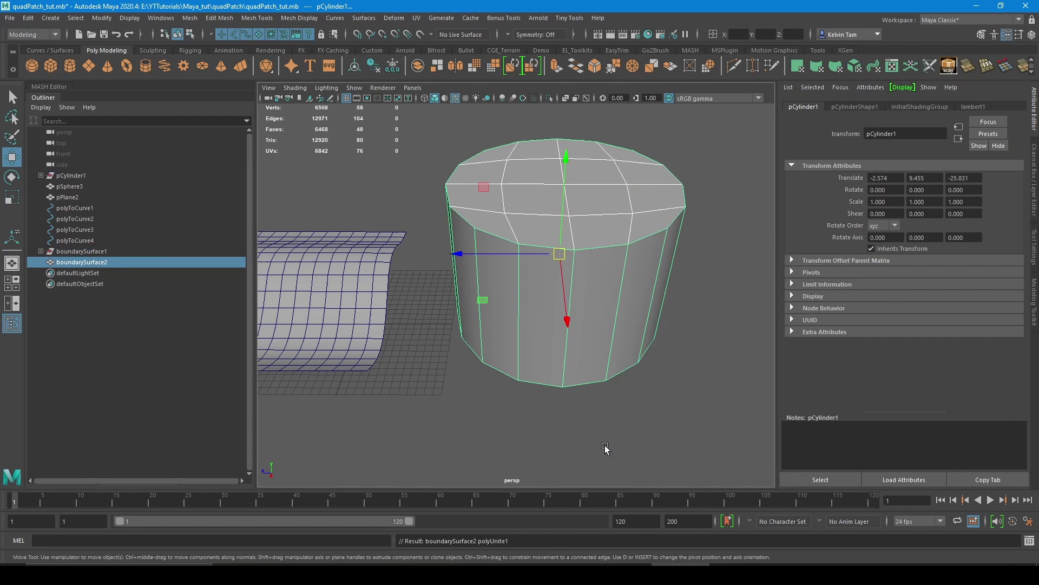
Step: Merge the upper vertices where the patch meets the cylinder and delete the combined mesh's construction history
alt+drag(616, 247, 632, 215)
right_drag(565, 177, 541, 177)
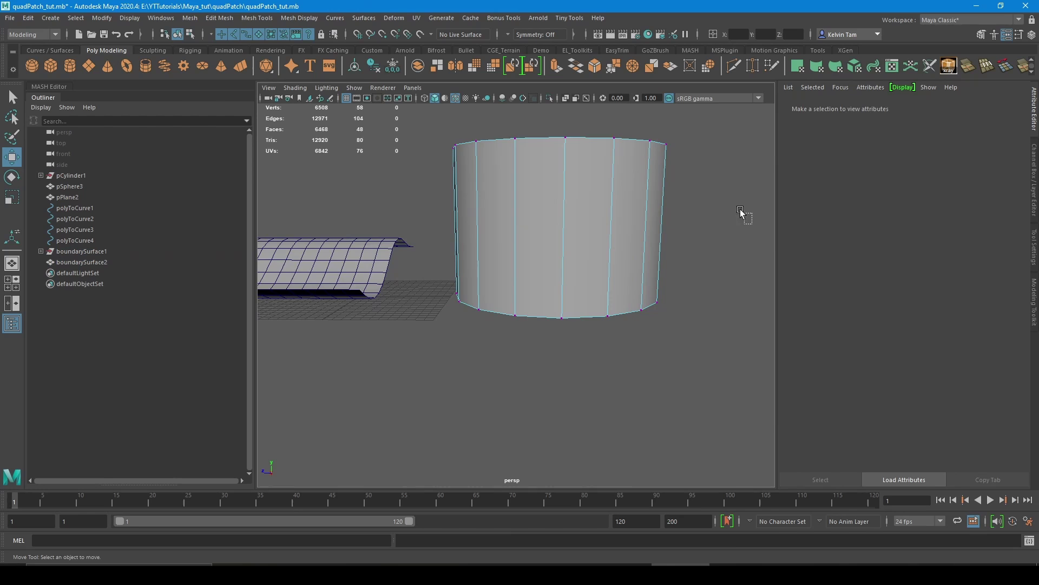
drag(752, 223, 343, 106)
alt+drag(600, 168, 599, 209)
shift+right_drag(574, 188, 603, 140)
right_drag(541, 168, 594, 153)
click(633, 130)
click(598, 208)
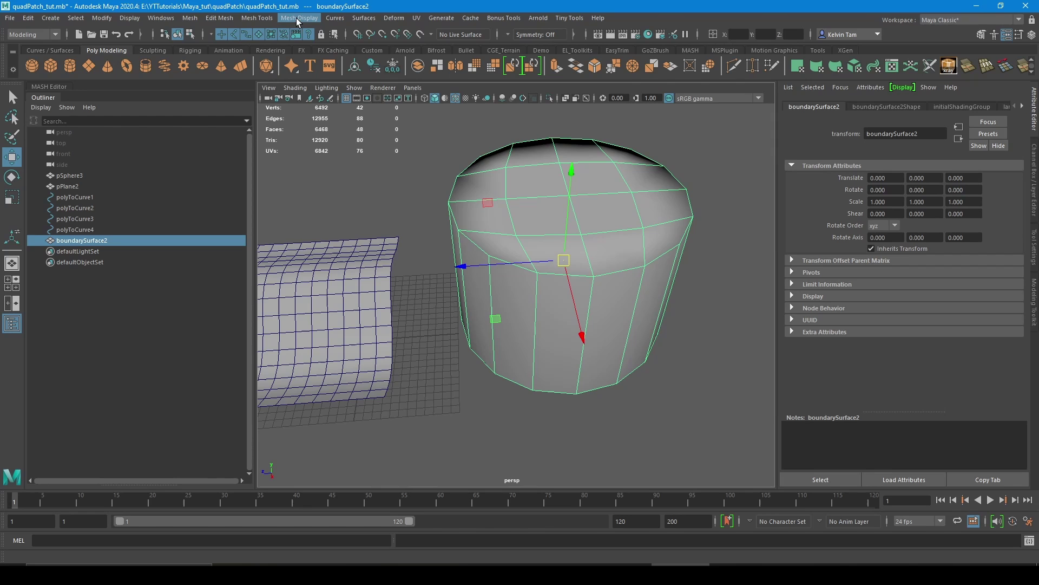
Step: Apply Soften/Harden Edges to the capped cylinder with a 30-degree angle and check the shading
alt+drag(508, 163, 511, 140)
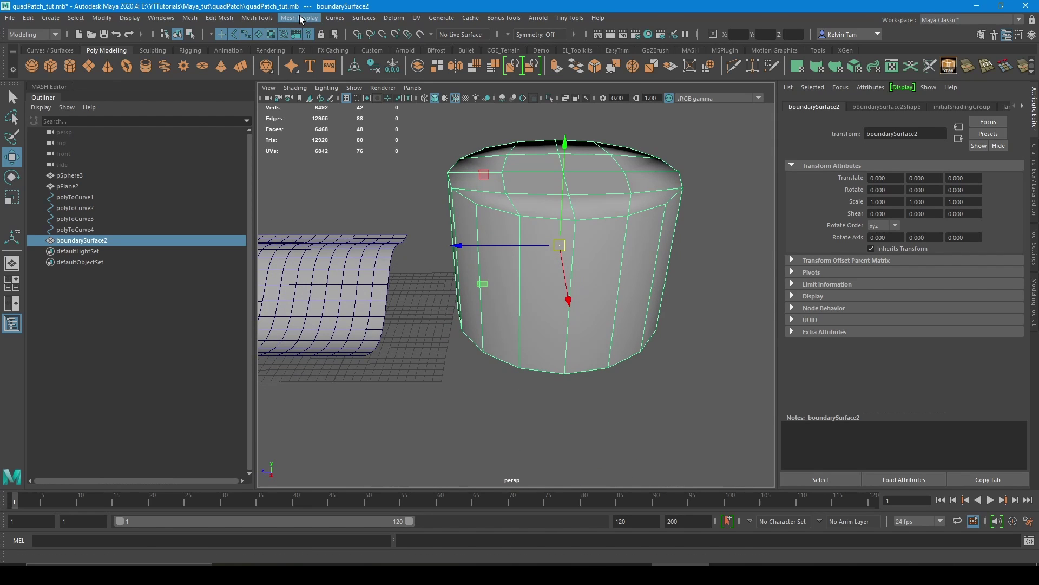
click(299, 18)
click(339, 124)
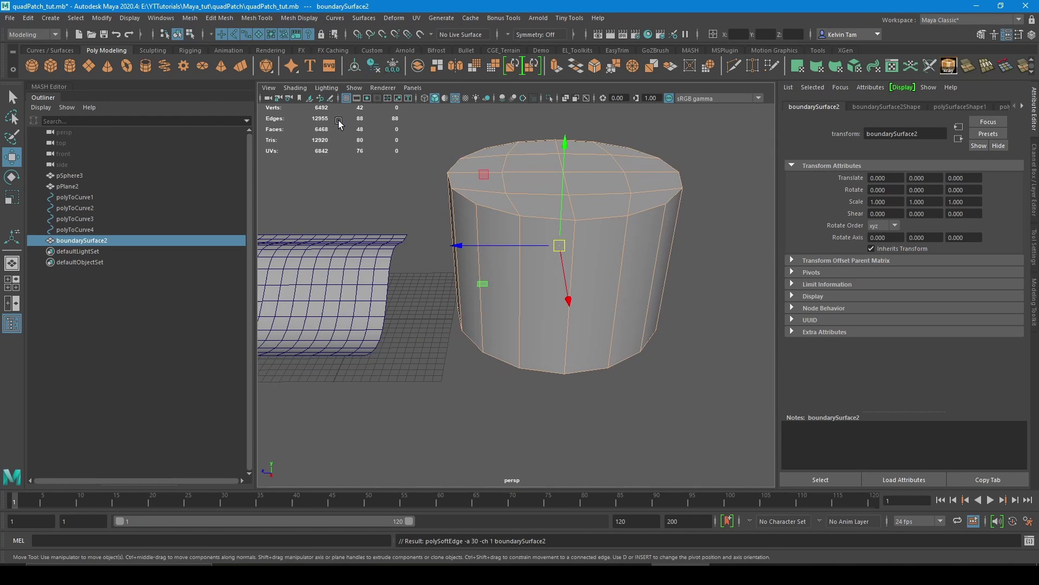
click(723, 333)
mouse_move(563, 239)
alt+mouse_down()
mouse_move(689, 230)
mouse_move(585, 225)
mouse_move(585, 209)
alt+mouse_up()
click(585, 209)
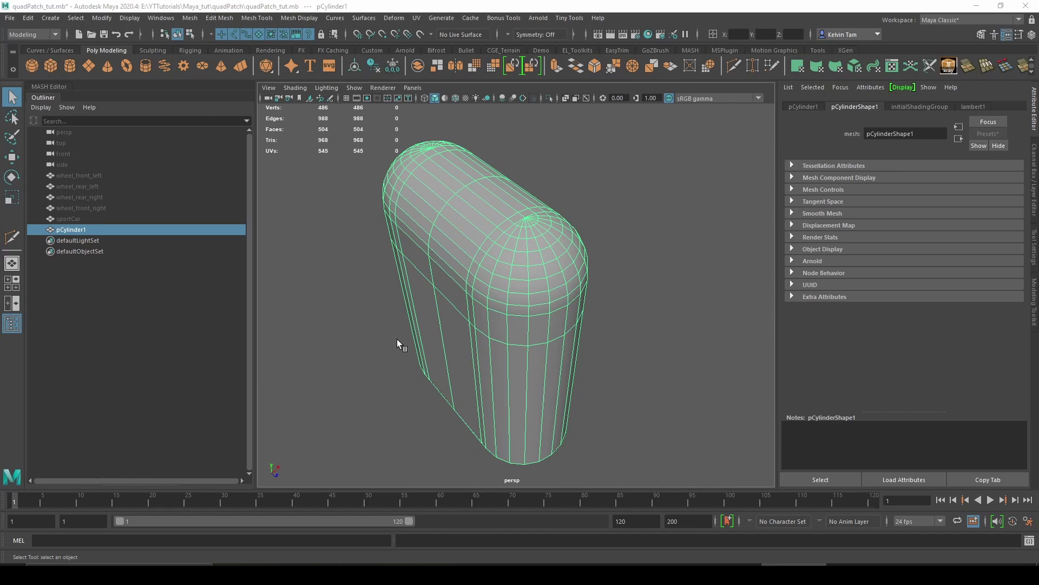
Step: Select the horizontal edge loop around the base of the rounded cap on the elongated capsule mesh
alt+drag(662, 379, 648, 231)
alt+right_drag(648, 230, 689, 320)
alt+drag(689, 320, 564, 274)
alt+drag(474, 268, 600, 281)
right_drag(556, 274, 554, 211)
double_click(536, 275)
alt+drag(464, 271, 596, 274)
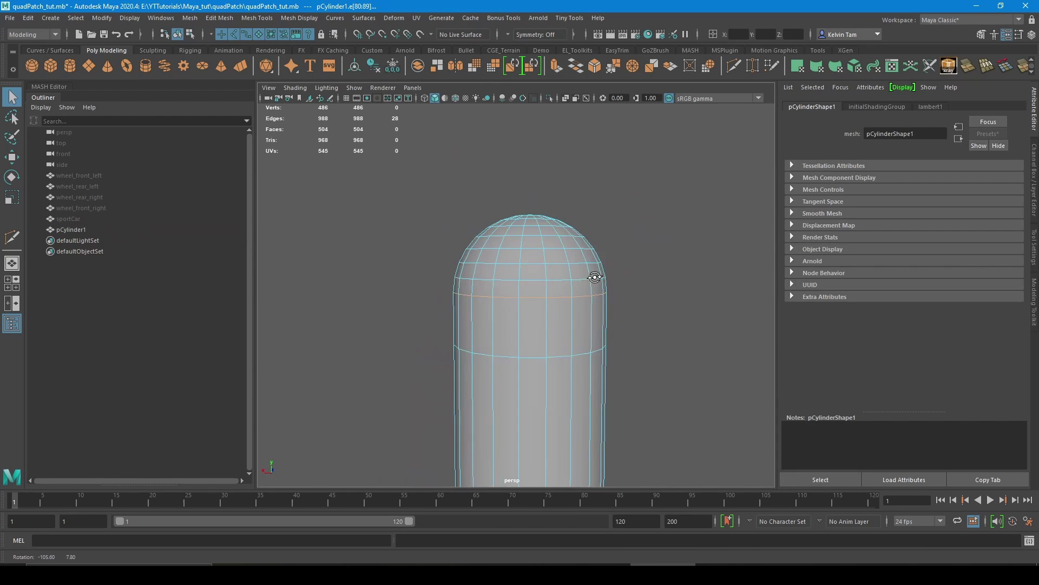
Step: Examine the capsule's rounded corners and pinched poles from several angles, ending with the whole mesh selected in object mode
key(w)
key(r)
click(538, 192)
alt+drag(538, 192, 502, 311)
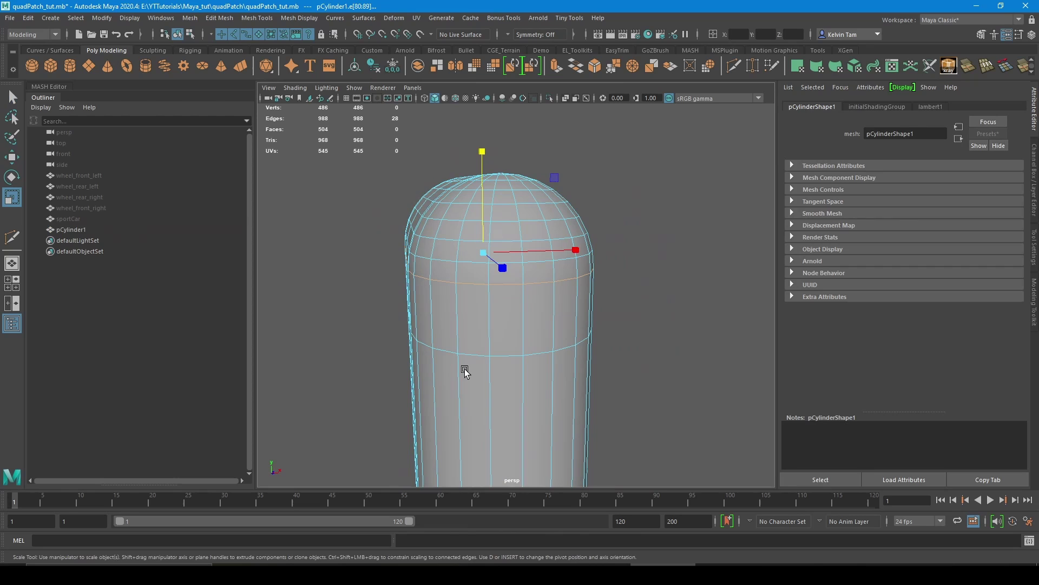
alt+drag(464, 367, 503, 310)
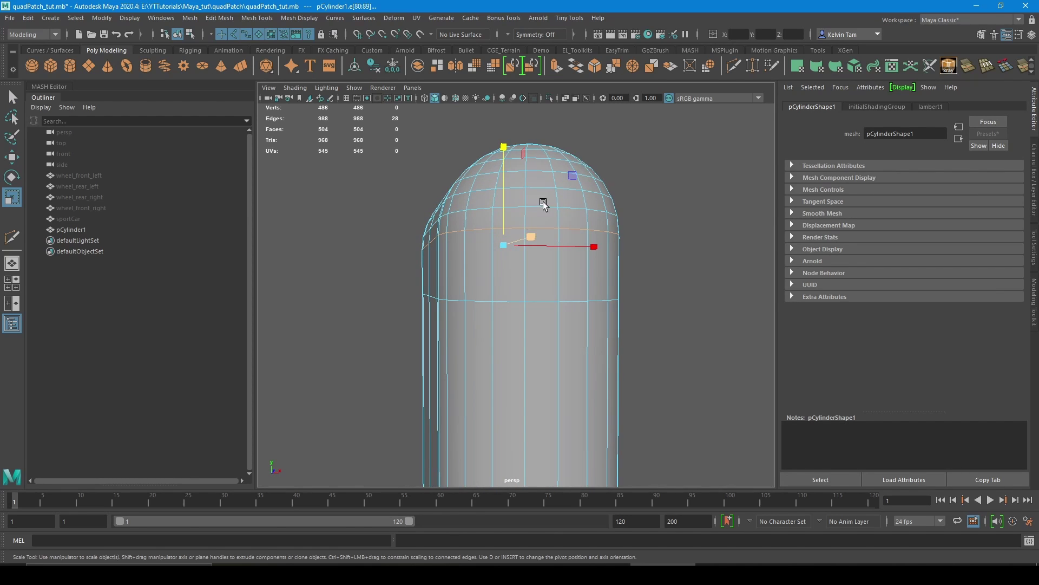
alt+drag(543, 202, 508, 238)
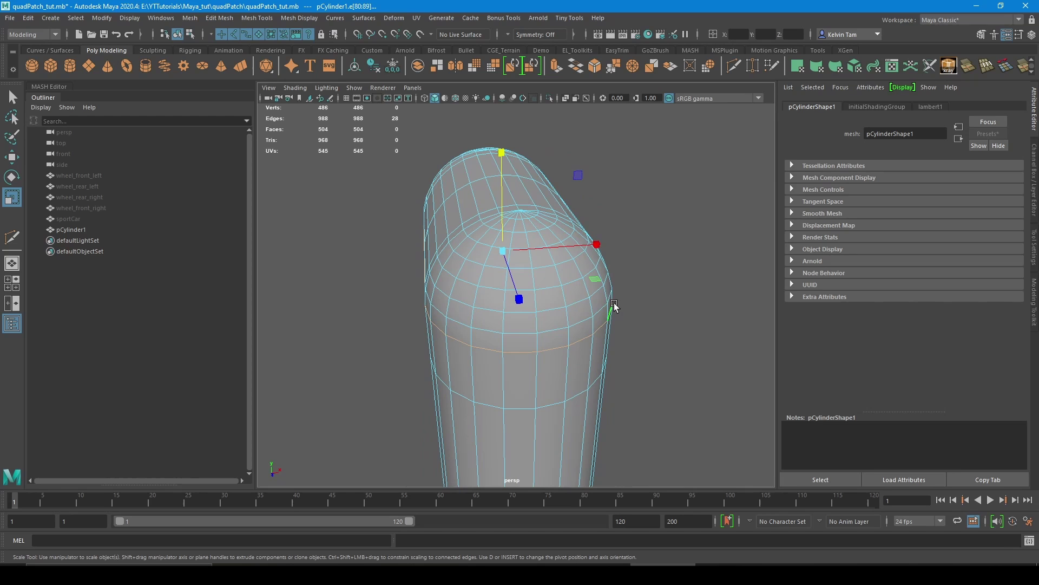
alt+drag(613, 320, 534, 233)
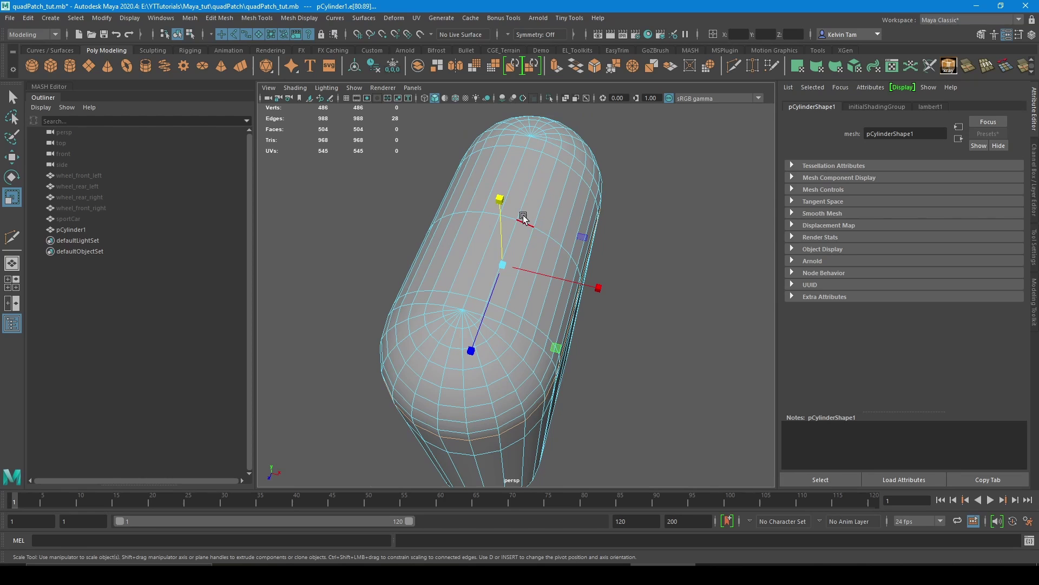
alt+drag(543, 194, 528, 208)
right_click(529, 208)
right_drag(529, 206, 581, 191)
click(649, 196)
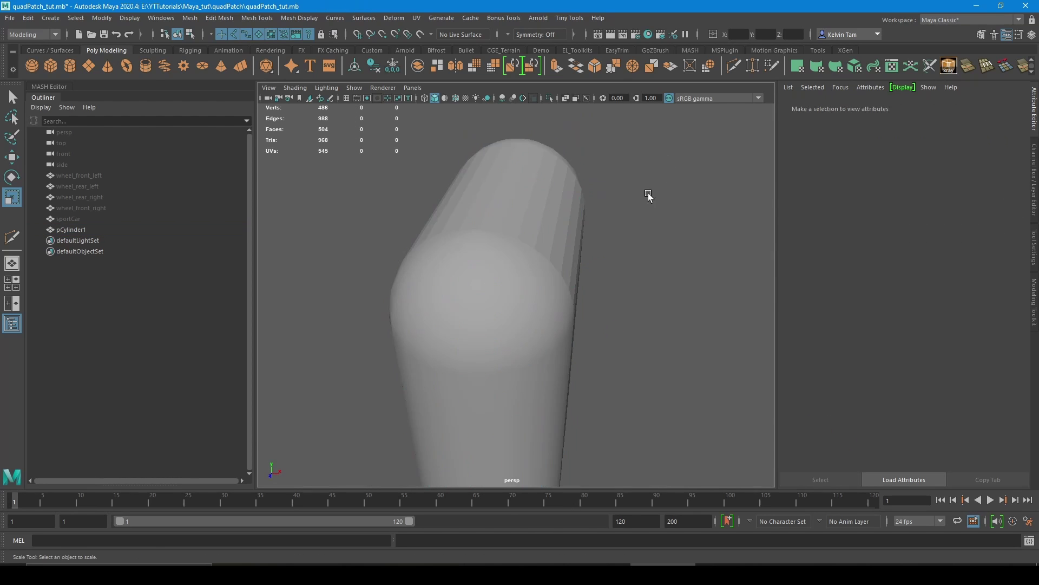
mouse_move(512, 285)
alt+mouse_down()
mouse_move(529, 281)
mouse_move(526, 244)
mouse_move(511, 300)
alt+mouse_up()
click(527, 241)
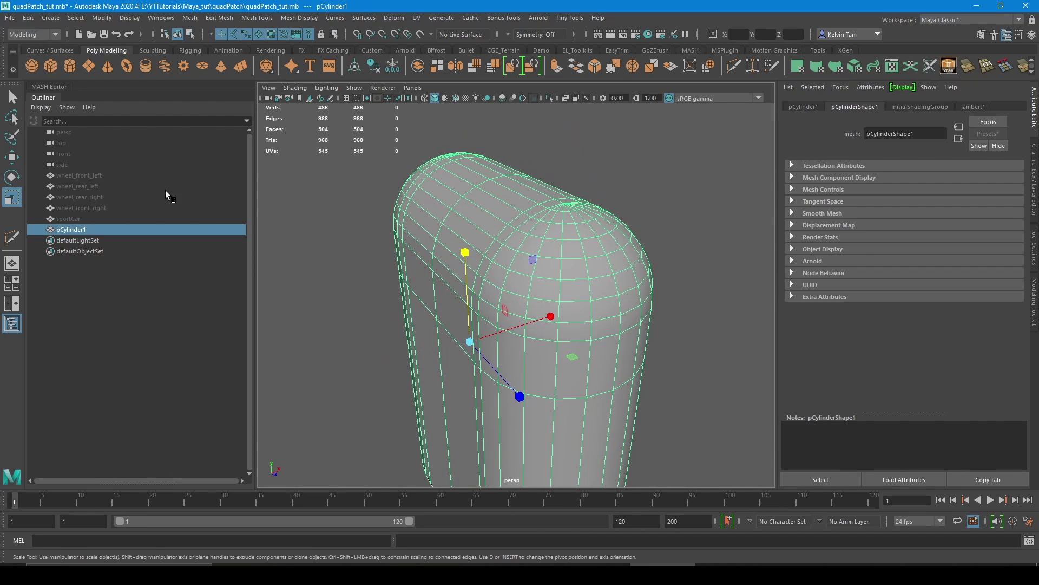
Step: Delete the hidden wheel objects and the sportCar object from the scene
click(96, 176)
shift+click(80, 217)
key(Delete)
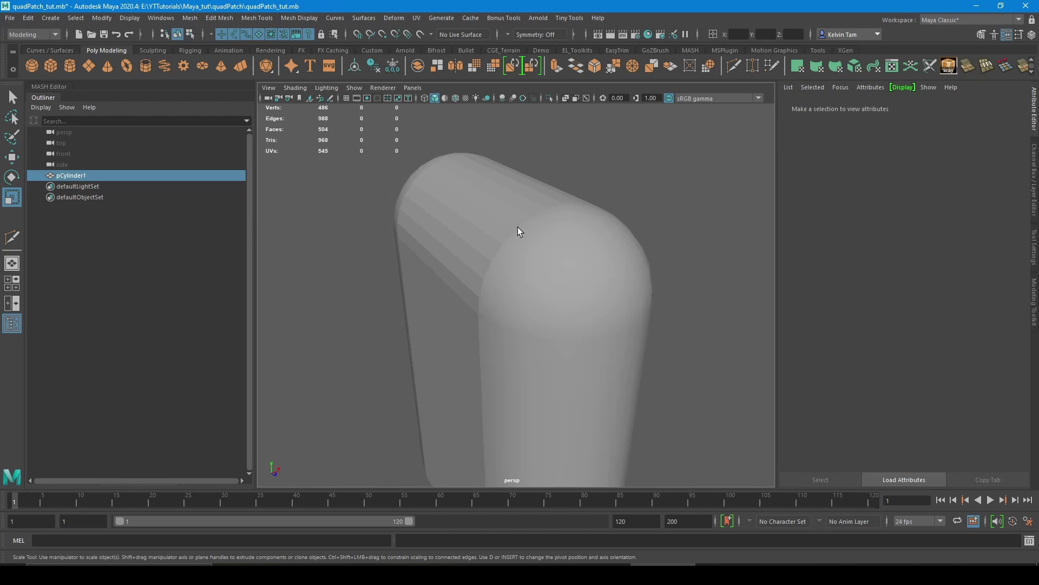
Step: Duplicate the capsule mesh pCylinder1, hide the original and select the duplicate
click(518, 226)
alt+drag(545, 388, 551, 314)
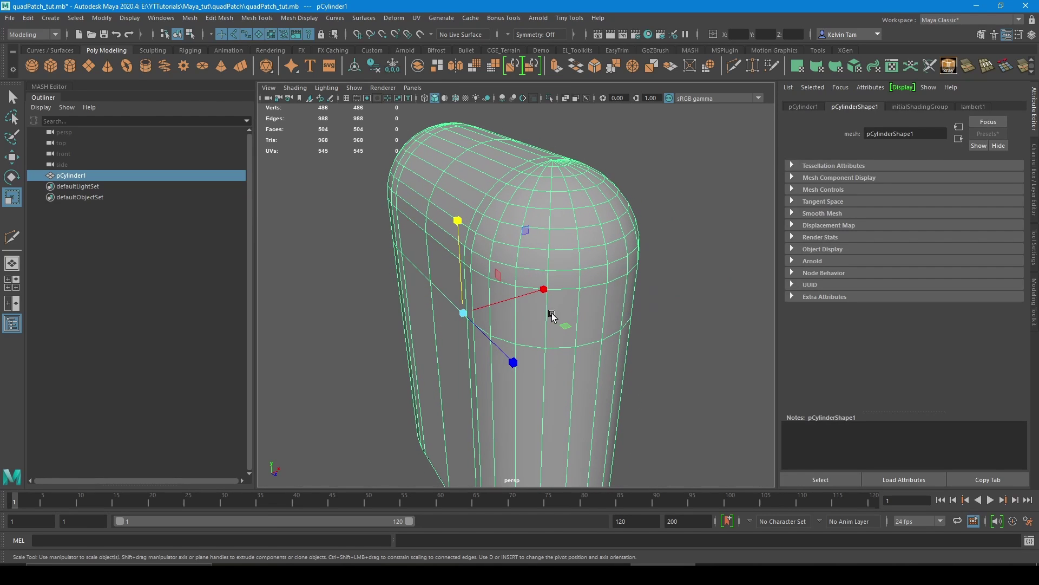
key(ctrl+d)
click(83, 177)
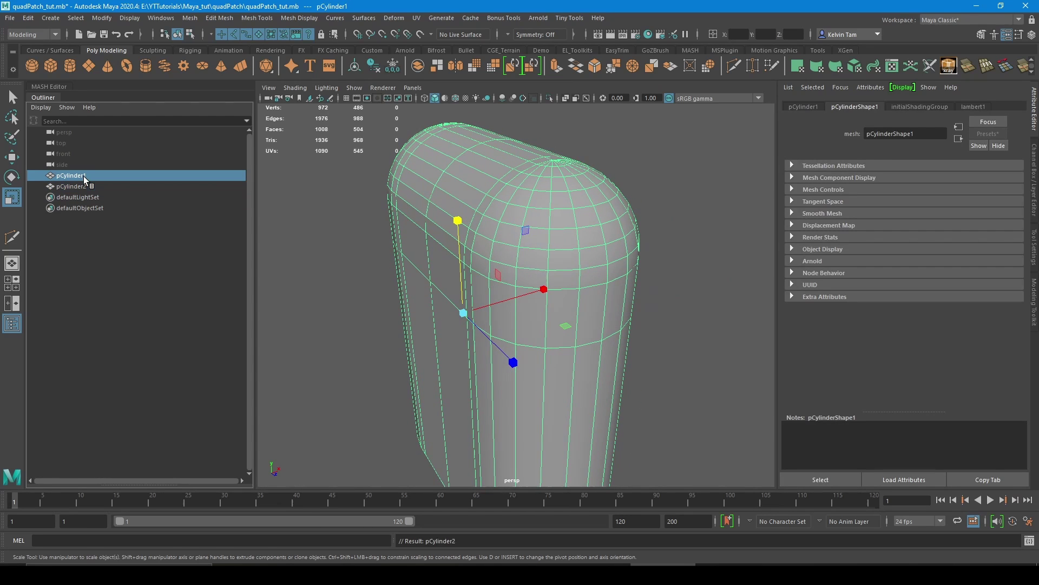
key(h)
click(76, 186)
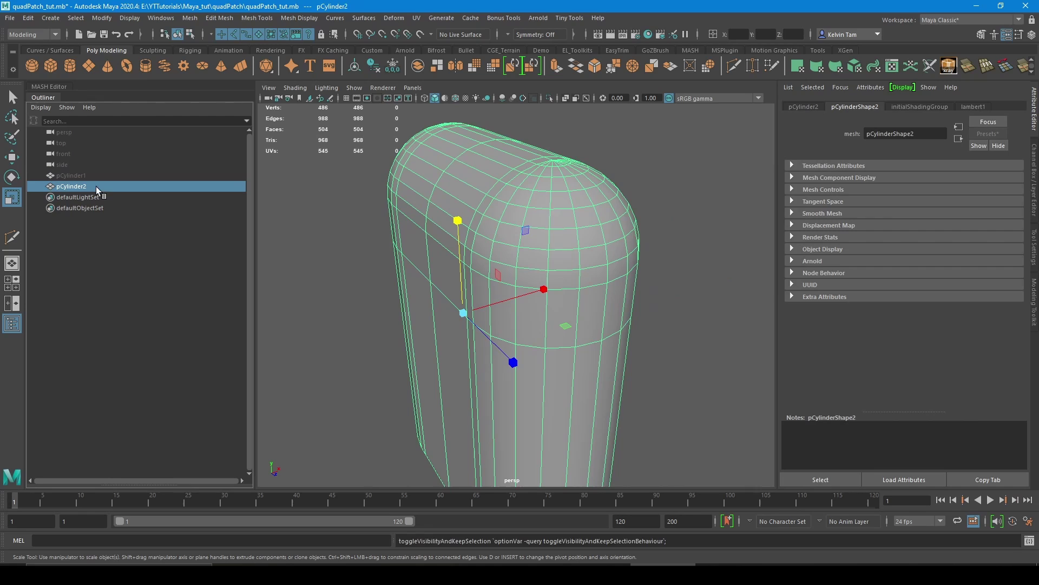
Step: Delete the faces of the rounded cap on pCylinder2, keeping the lowest row of cap faces
right_drag(586, 200, 584, 223)
alt+drag(583, 223, 563, 259)
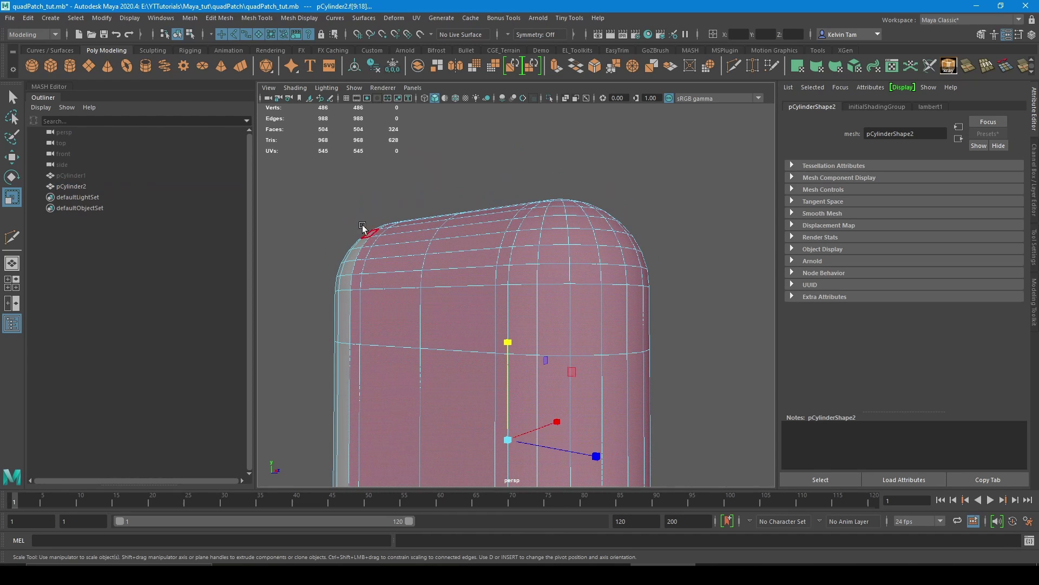
drag(311, 191, 681, 287)
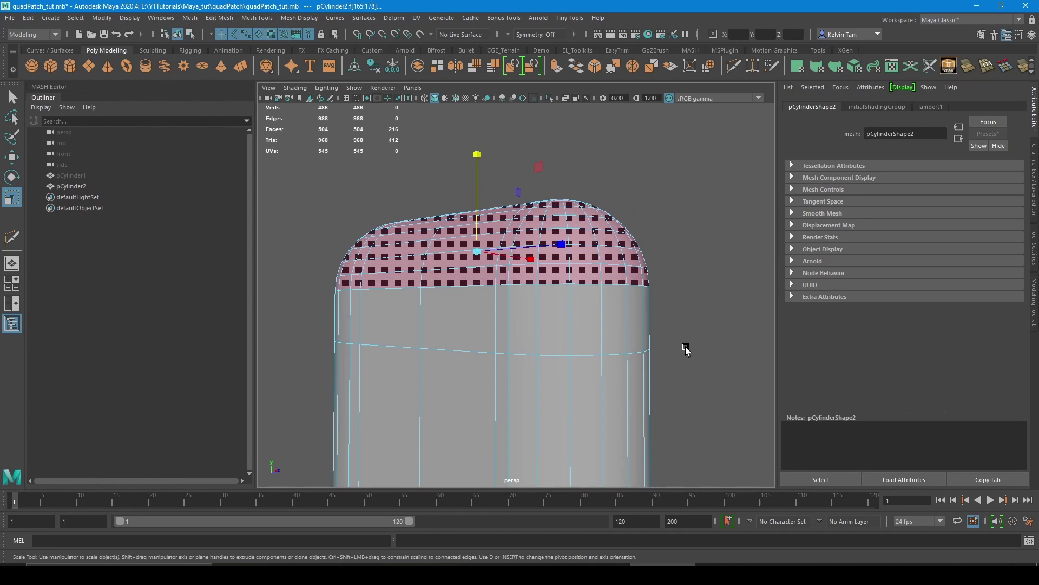
alt+drag(713, 368, 525, 327)
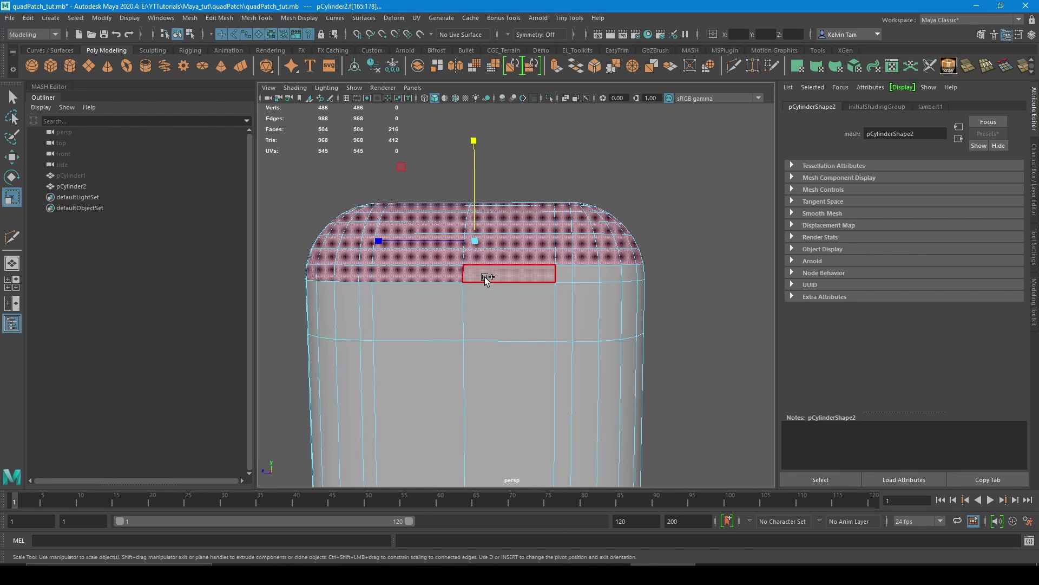
ctrl+click(445, 279)
ctrl+click(366, 273)
ctrl+double_click(340, 272)
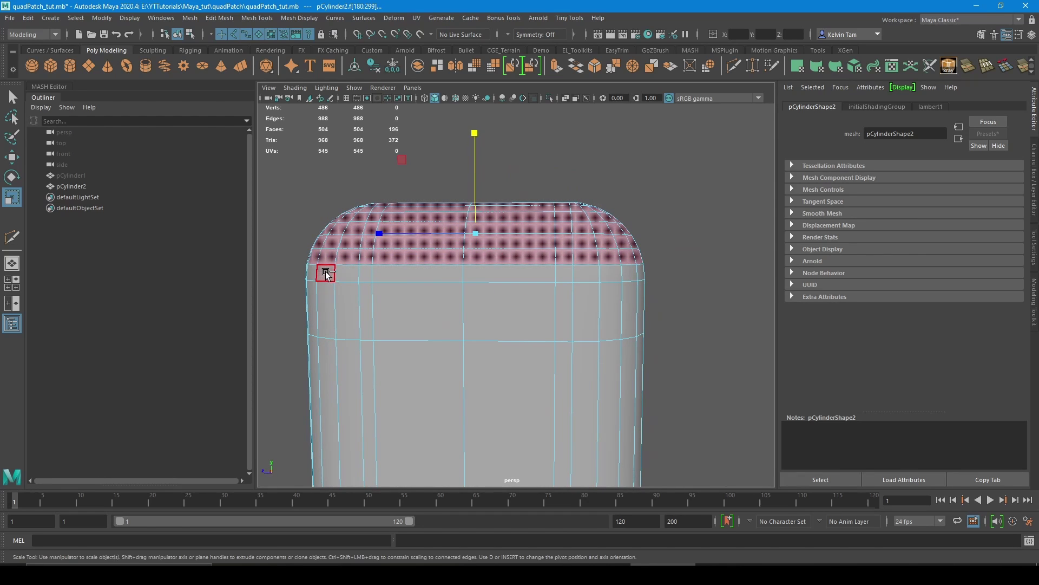
alt+drag(336, 306, 533, 314)
alt+drag(525, 252, 568, 282)
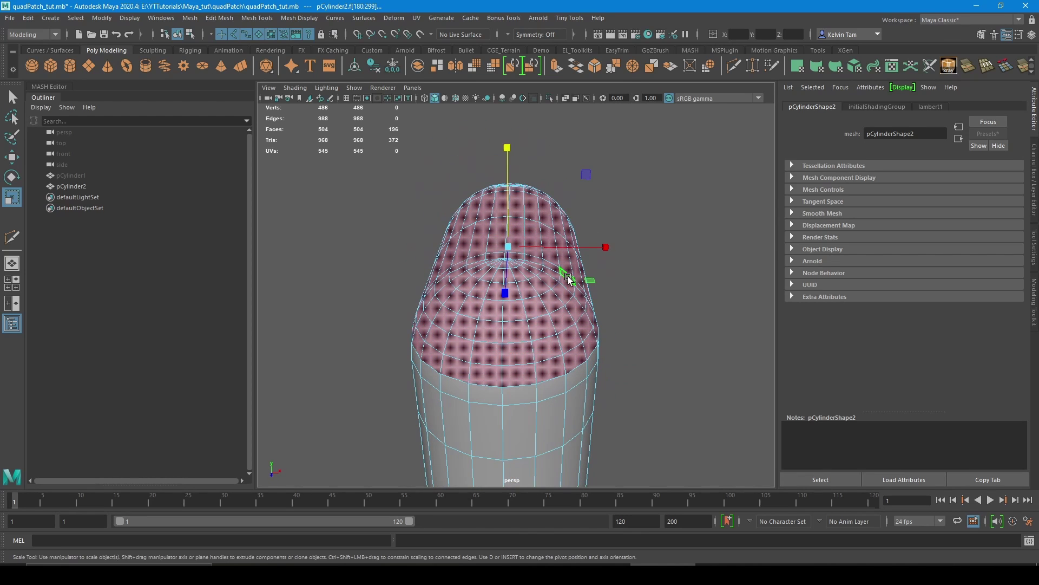
alt+drag(550, 240, 549, 254)
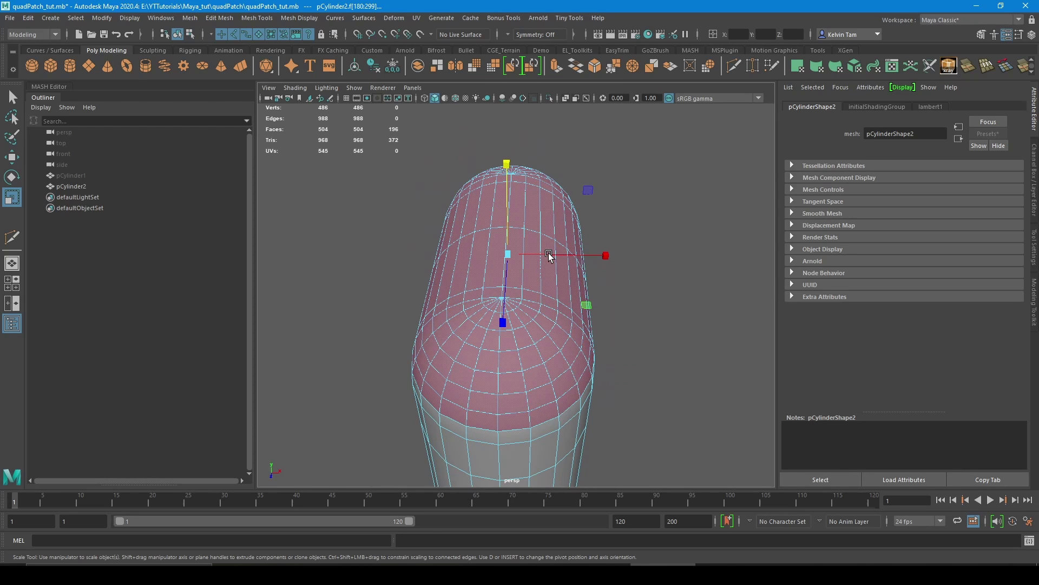
key(Delete)
alt+drag(548, 244, 539, 253)
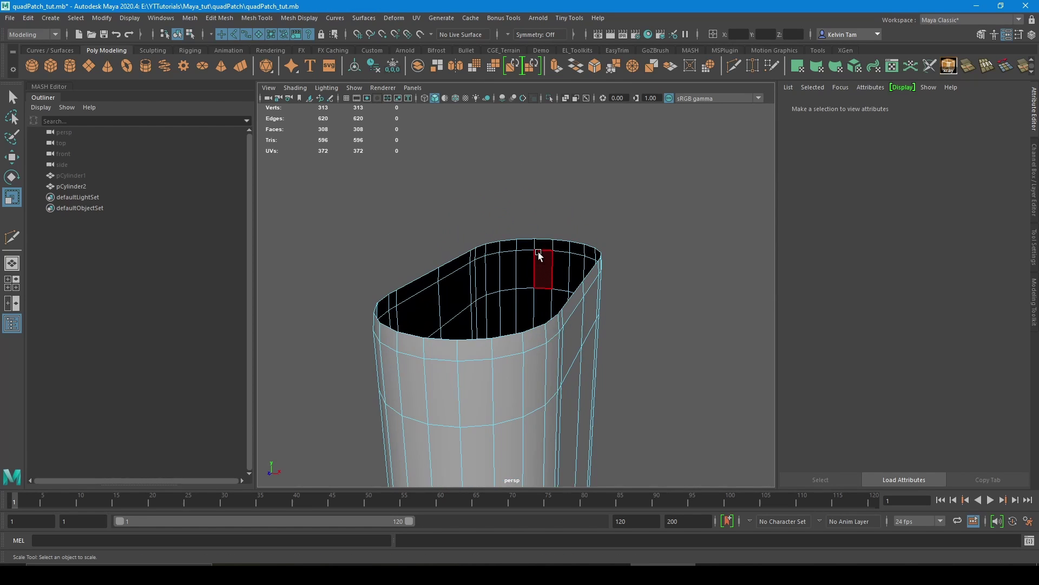
Step: Select the open rim's edge loop, briefly unhide the original pCylinder1 over the open copy, and undo the unhiding
right_drag(538, 253, 552, 171)
double_click(406, 279)
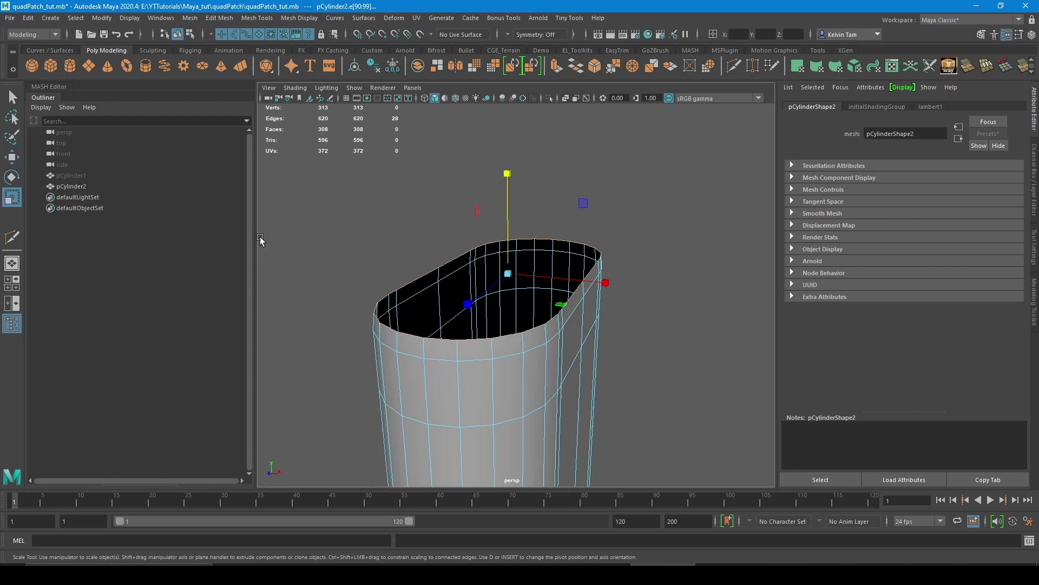
click(85, 174)
key(shift+h)
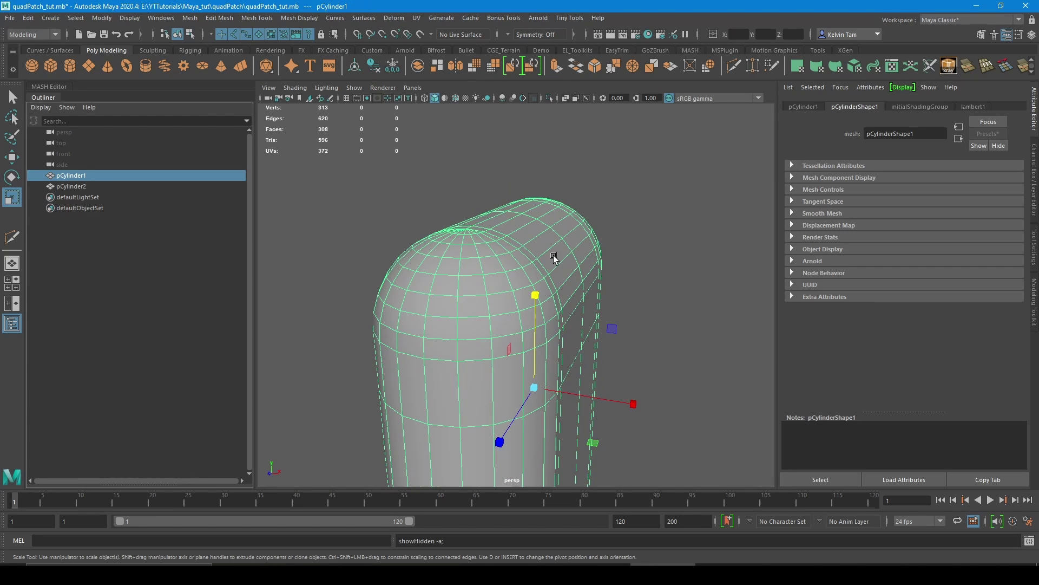
key(ctrl+z)
alt+drag(569, 294, 580, 277)
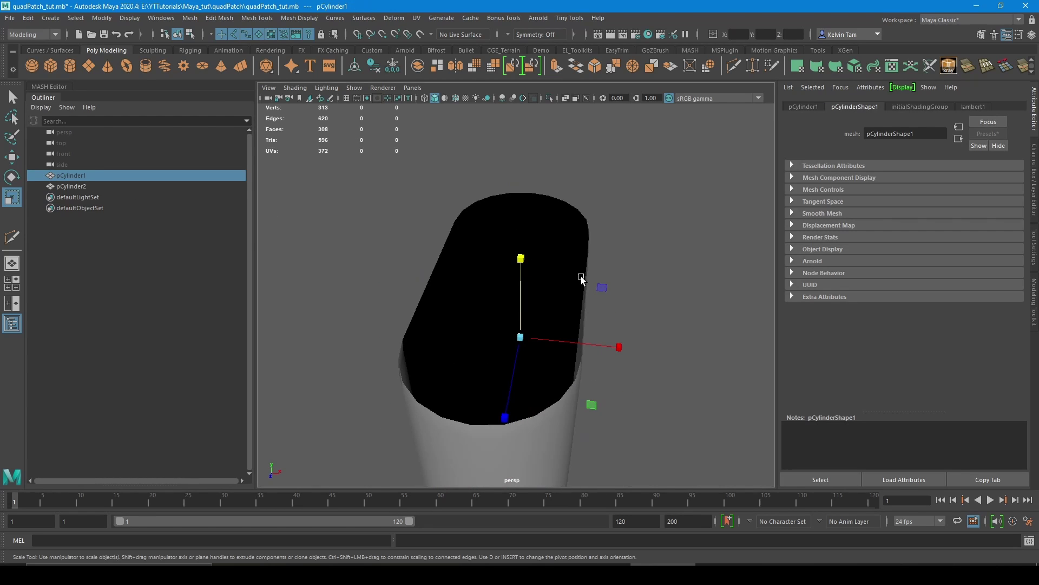
Step: Convert the eight rim edges around the far rounded end of the open mesh into a curve with Polygon Edges to Curve
click(576, 266)
right_drag(560, 242, 555, 198)
alt+drag(542, 198, 397, 143)
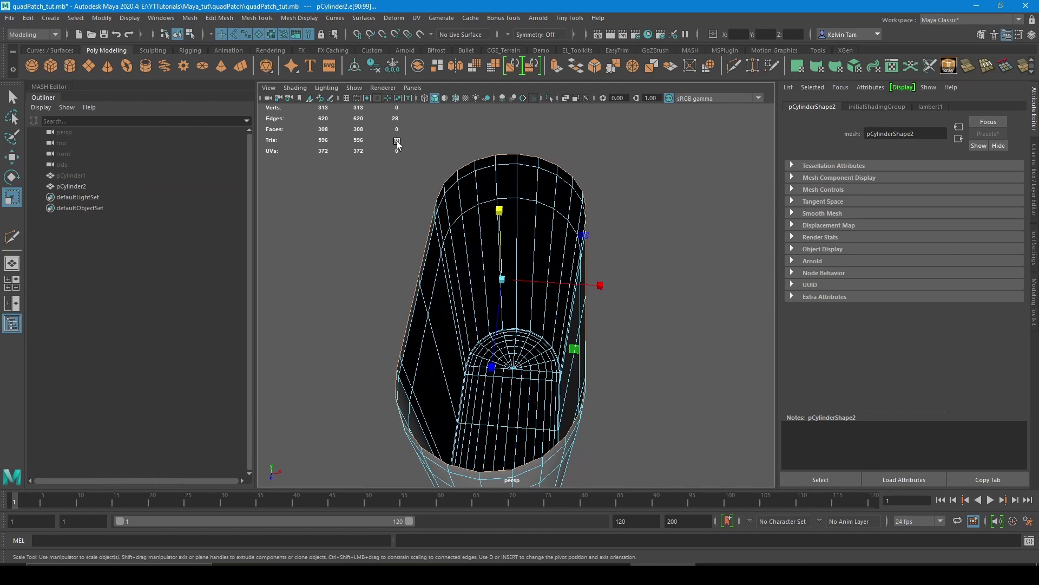
alt+drag(454, 169, 511, 228)
alt+drag(457, 209, 474, 232)
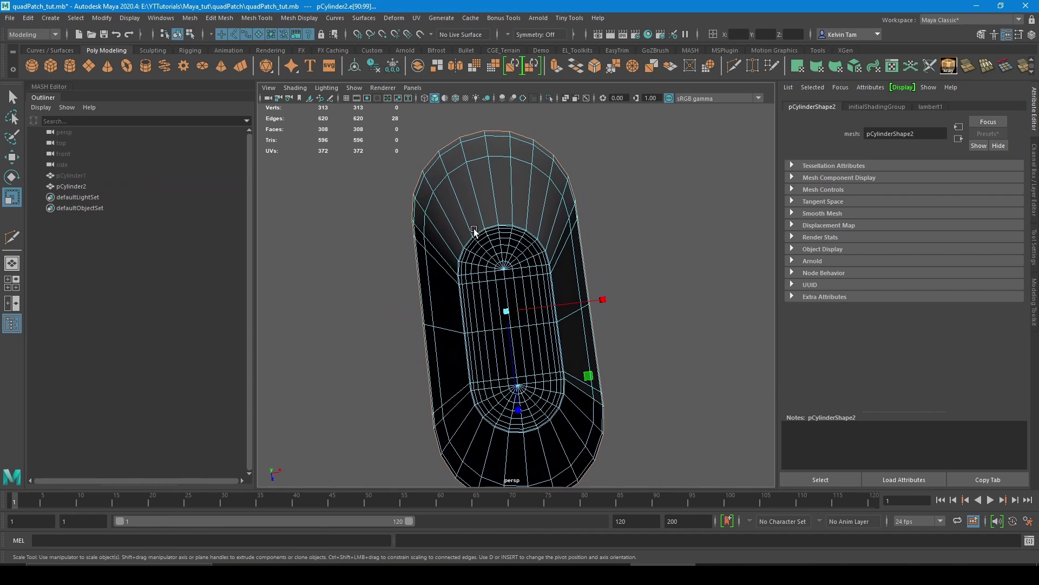
click(417, 185)
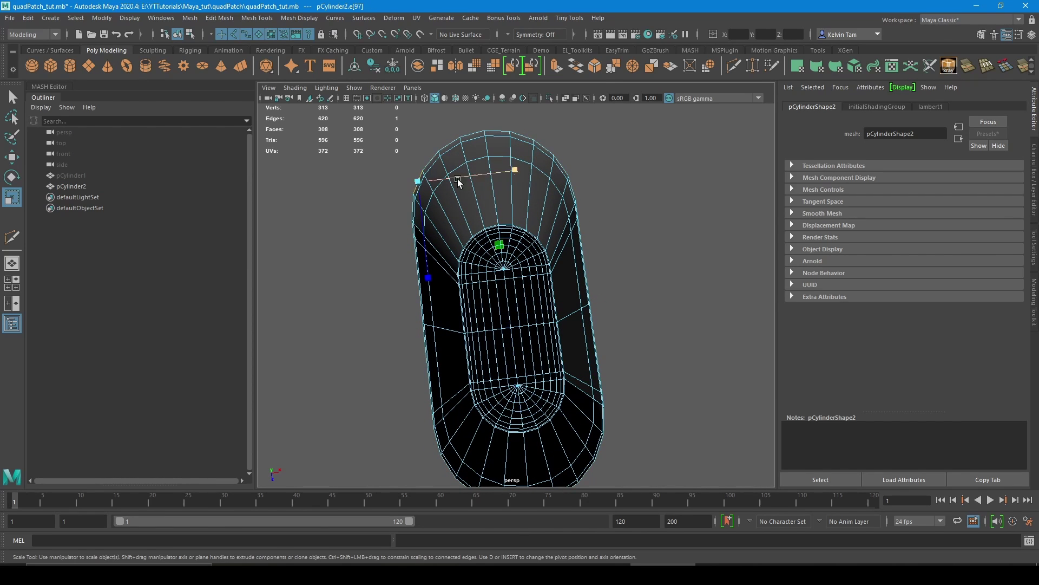
key(q)
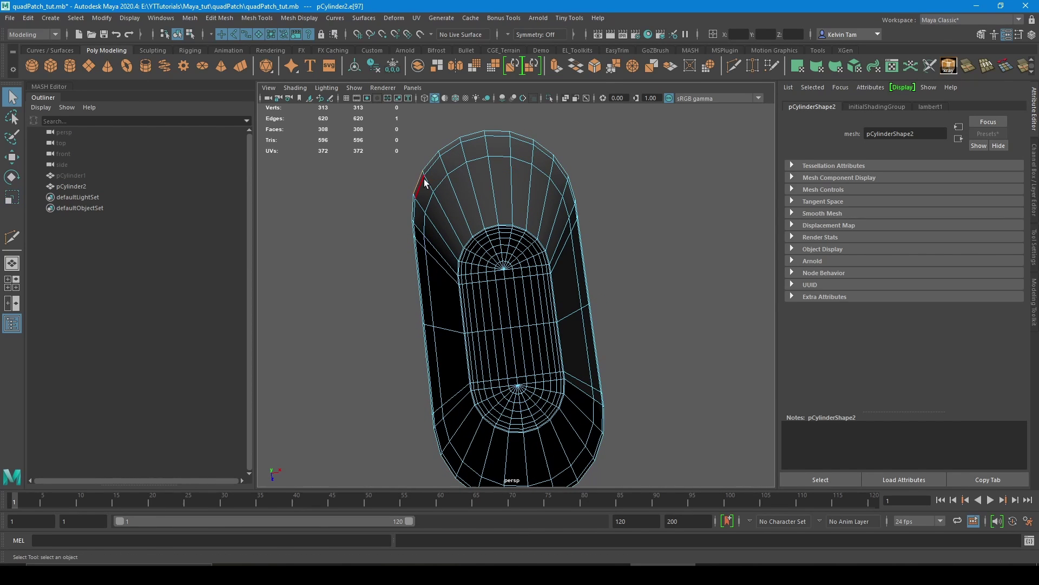
shift+double_click(567, 170)
alt+drag(571, 359, 531, 329)
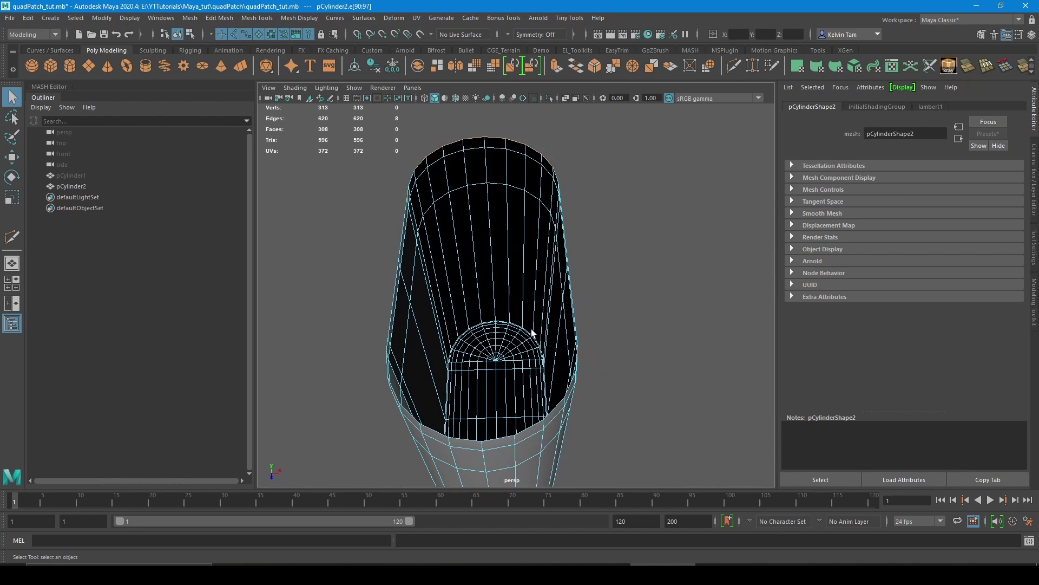
click(107, 18)
mouse_move(171, 279)
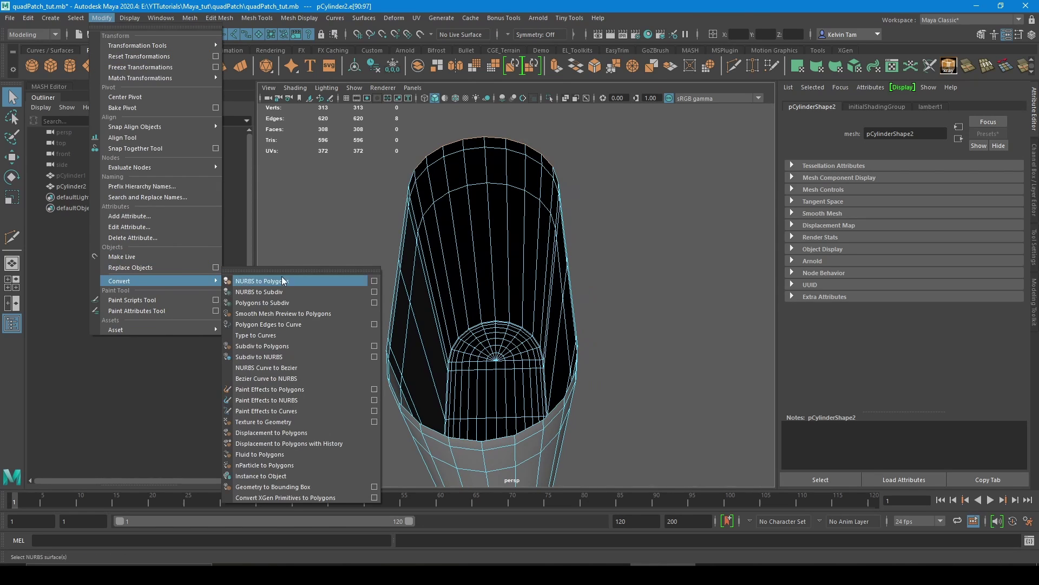
click(295, 325)
Step: Convert the eight rim edges around the opposite rounded end into a second curve
alt+drag(505, 251, 553, 316)
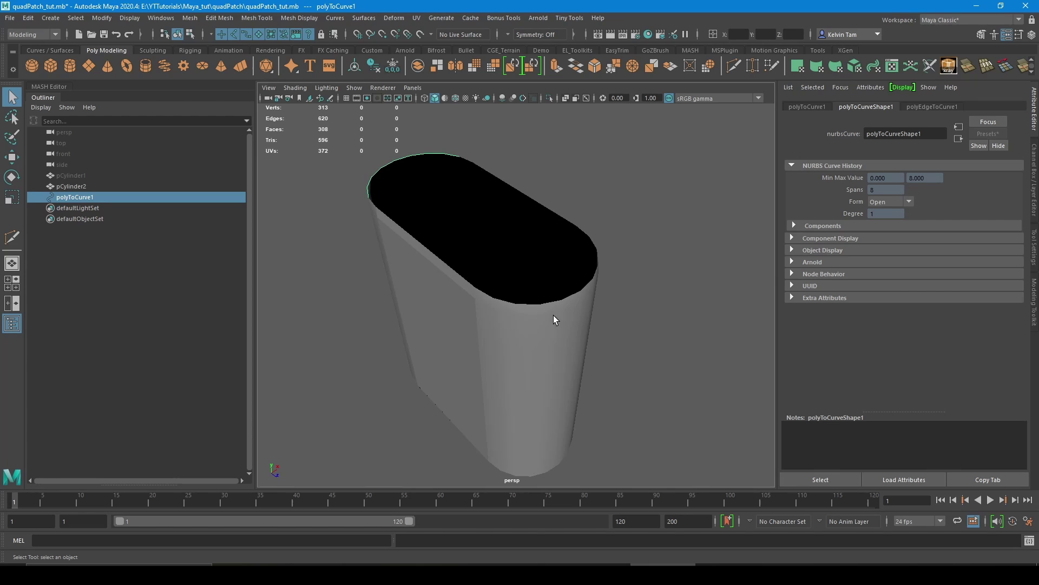
click(533, 322)
right_drag(525, 271, 522, 243)
click(501, 301)
click(502, 301)
alt+drag(504, 299, 537, 278)
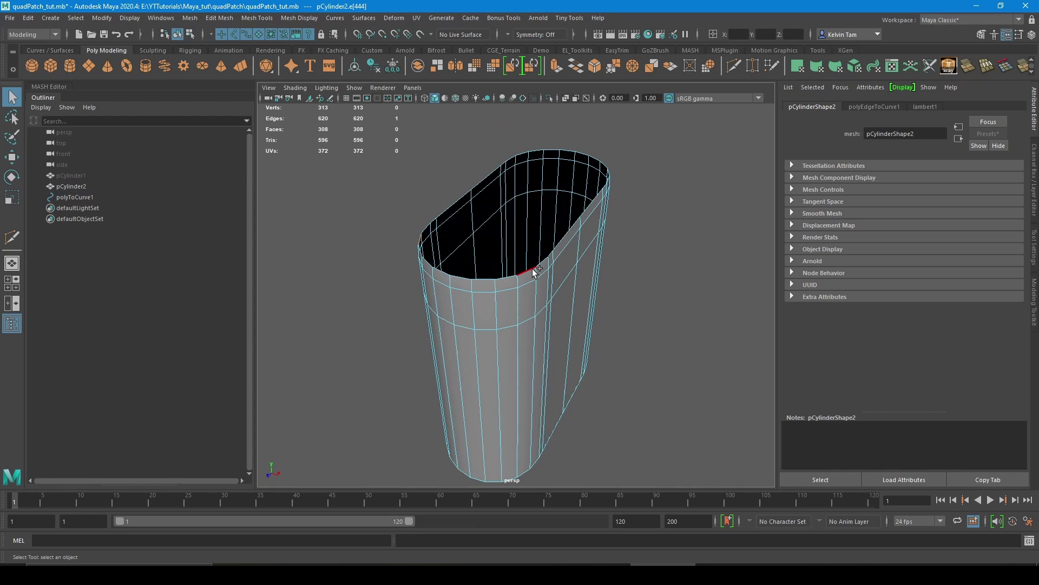
alt+drag(531, 272, 442, 282)
key(g)
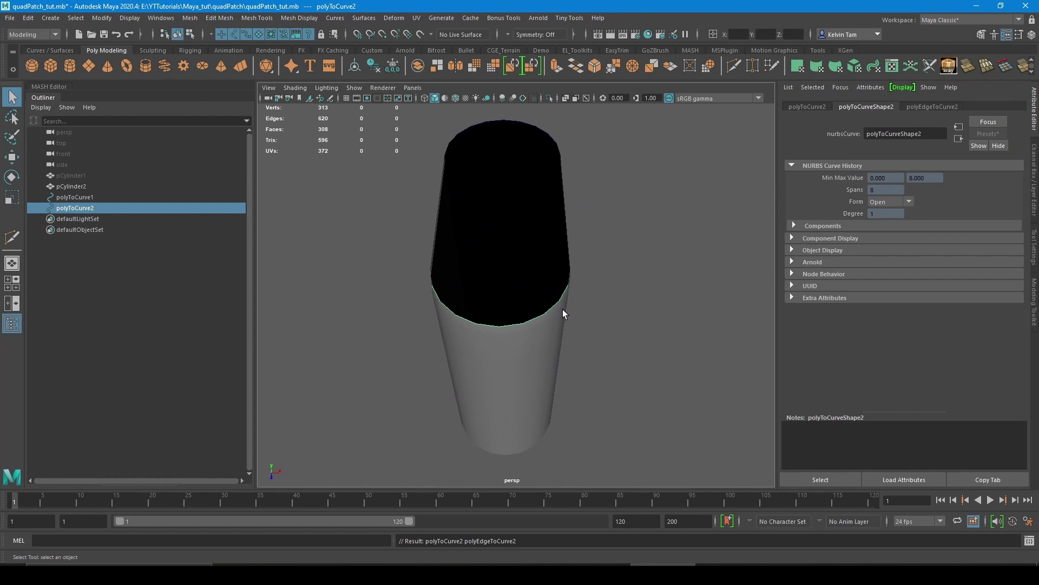
Step: Convert the six rim edges along one long side, between the two end curves, into a third curve
alt+drag(561, 329, 517, 305)
click(515, 303)
right_drag(515, 303, 518, 255)
click(532, 248)
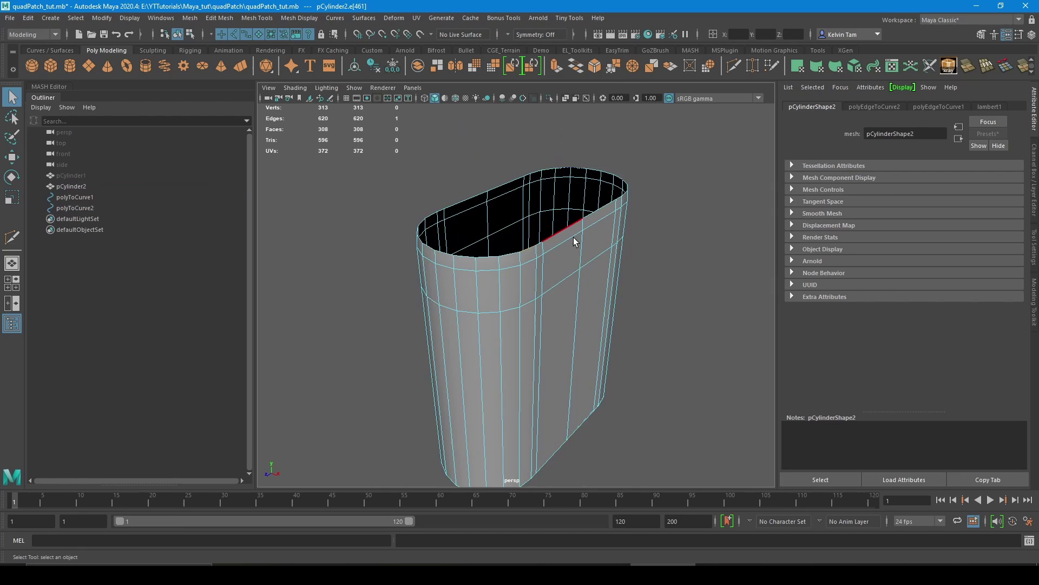
alt+drag(617, 244, 584, 231)
shift+double_click(658, 239)
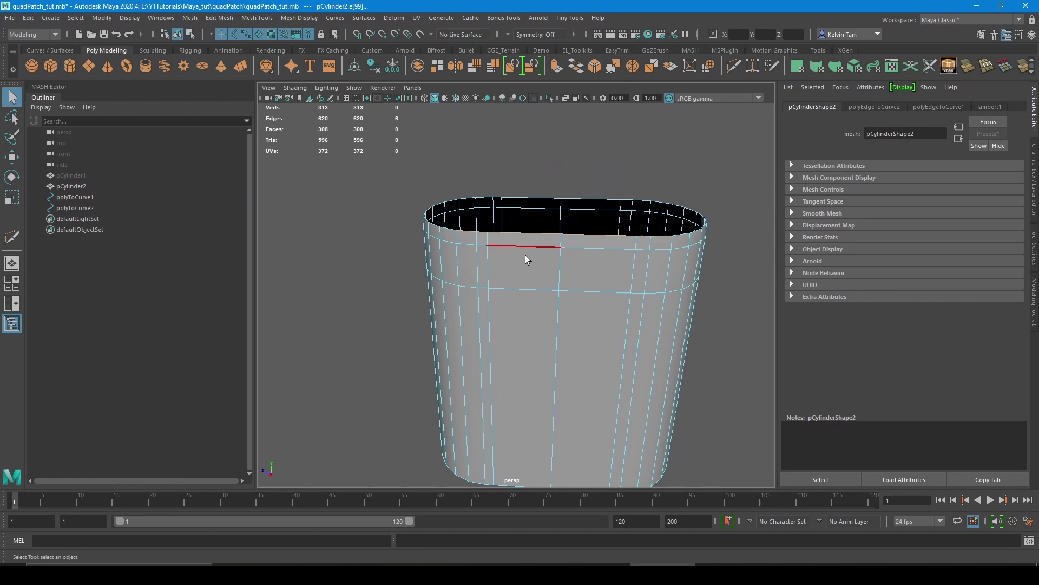
alt+drag(525, 255, 563, 261)
key(g)
Step: Convert the six rim edges along the remaining long side into a fourth curve
click(500, 256)
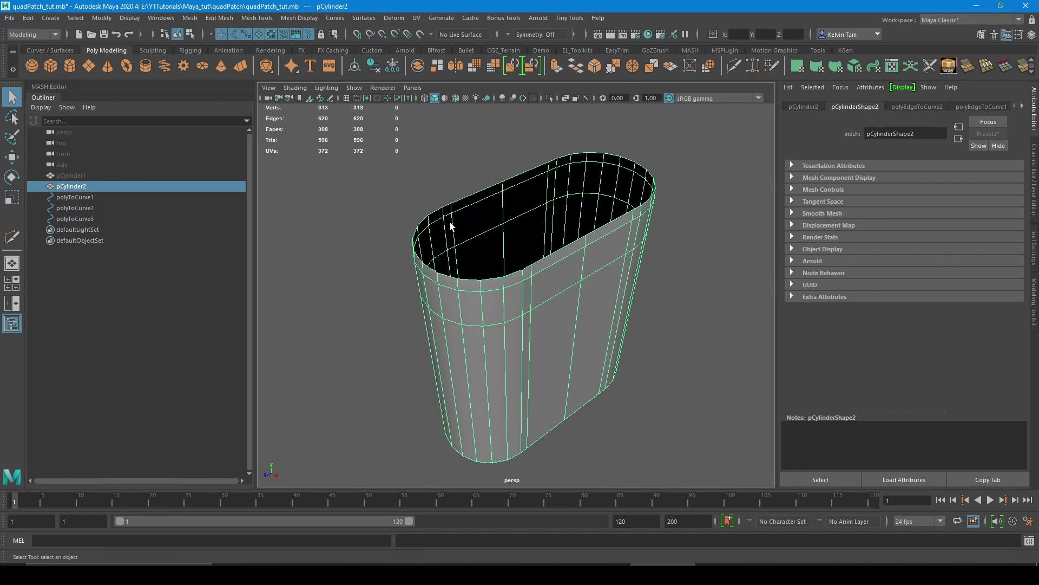
key(F10)
click(502, 187)
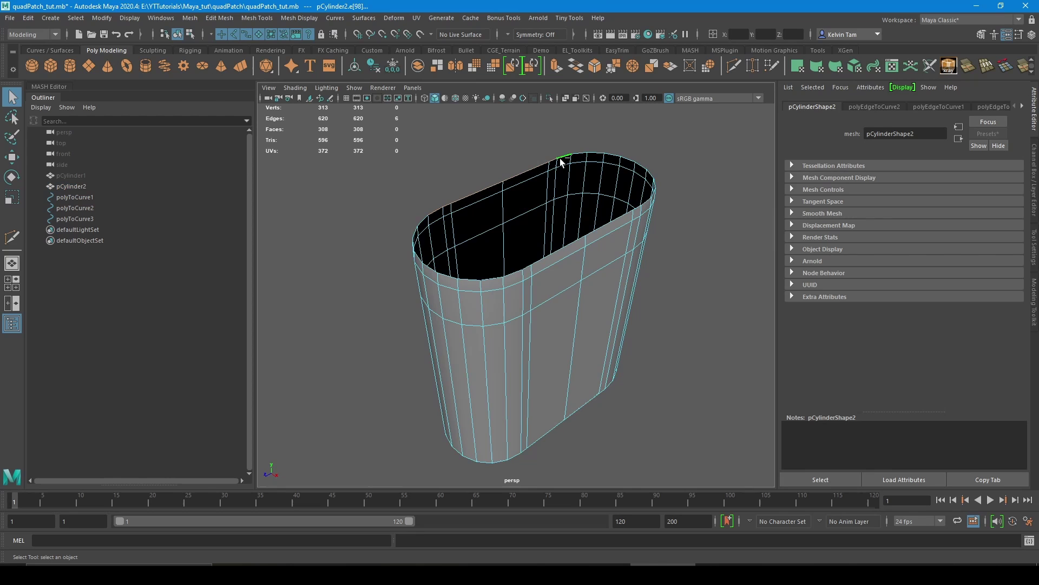
key(g)
Step: Delete the construction history of pCylinder2 and its rim curves in object mode, and select polyToCurve1 through polyToCurve4
right_drag(476, 218, 515, 201)
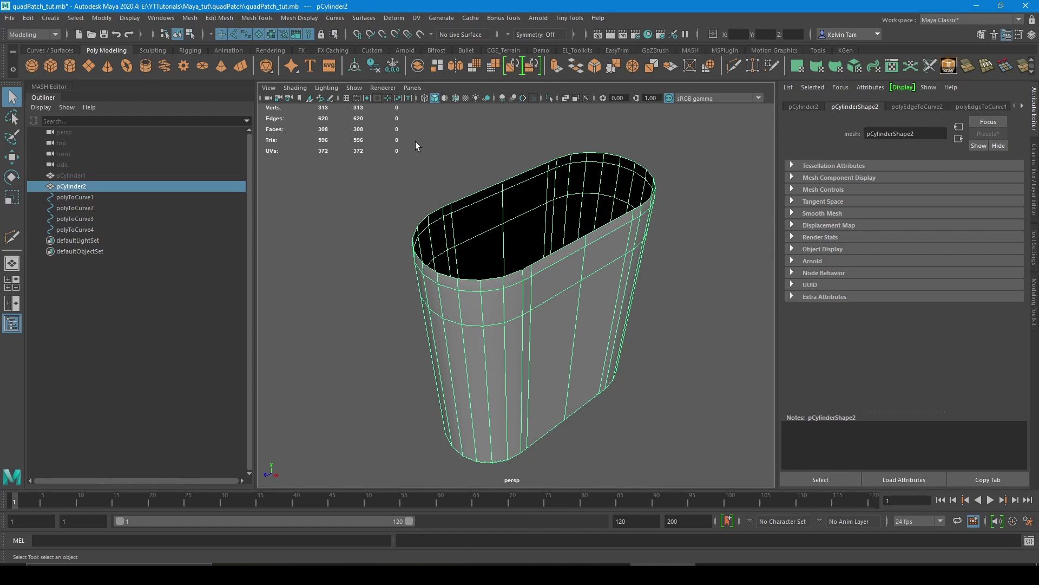
drag(412, 142, 632, 317)
click(83, 198)
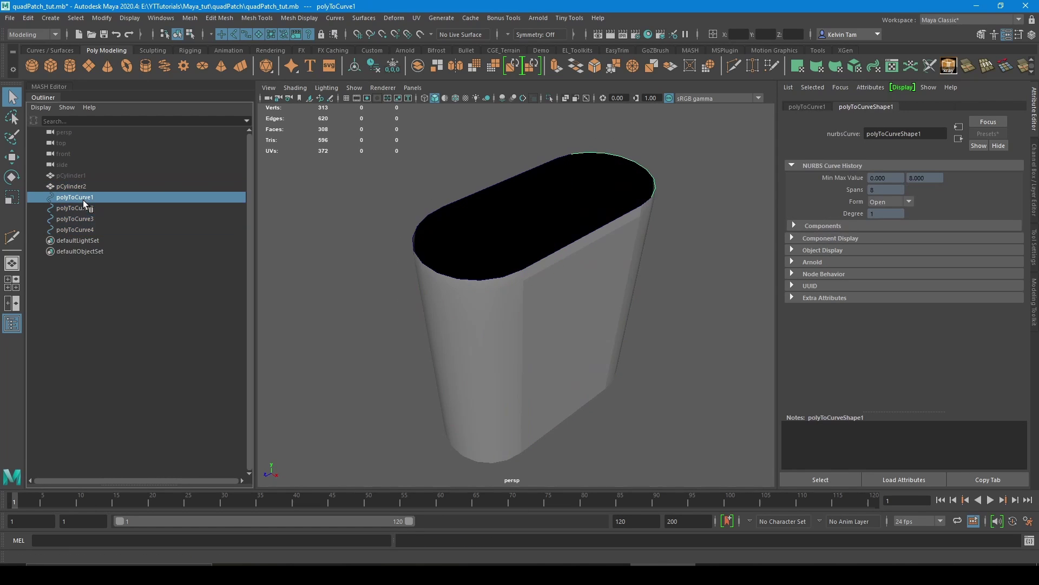
shift+click(80, 230)
alt+drag(349, 211, 434, 242)
key(w)
alt+middle_drag(436, 197, 398, 259)
alt+drag(398, 260, 410, 222)
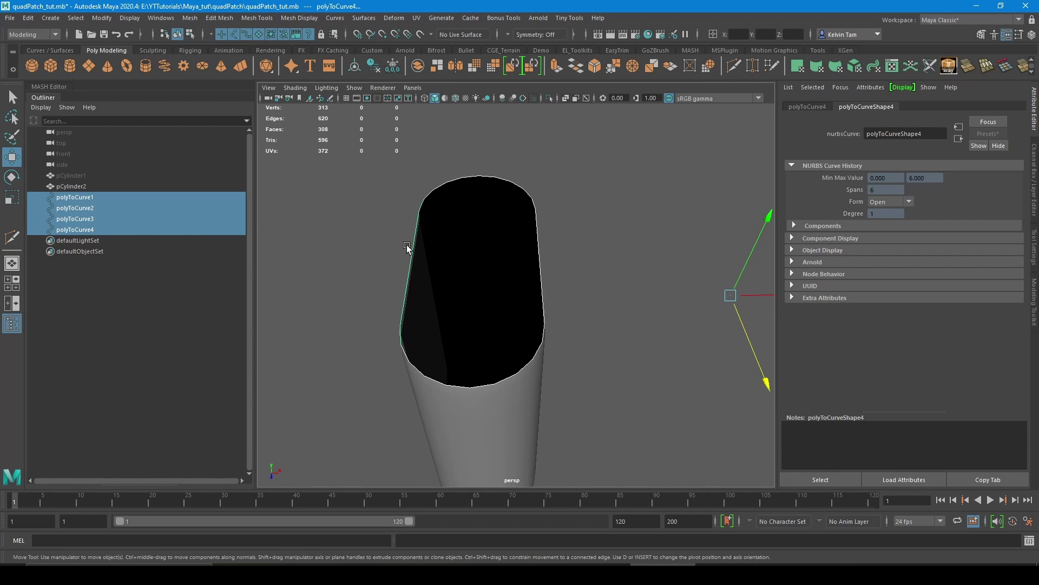
Step: Hide the pCylinder2 mesh, leaving only the four rim curves in view
click(415, 248)
shift+click(481, 175)
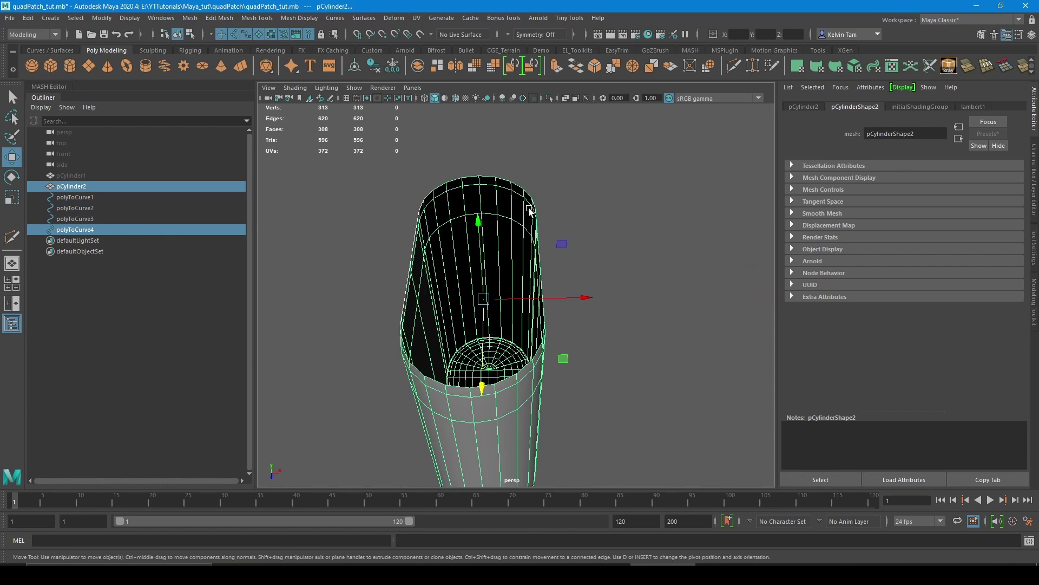
key(ctrl+z)
click(513, 224)
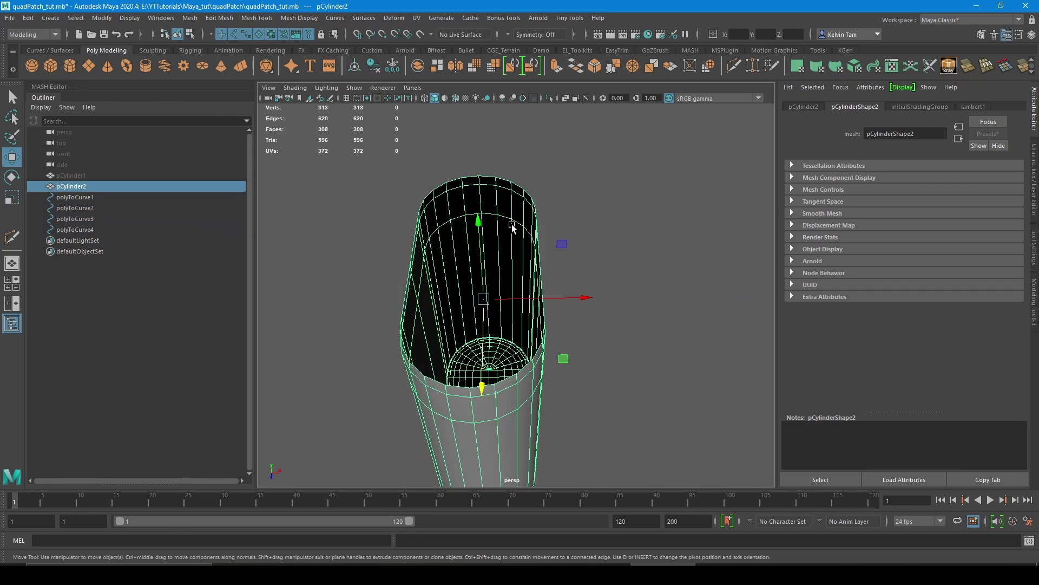
key(ctrl+h)
Step: Select the four rim curves in order around the opening and create a Boundary surface from them
click(413, 250)
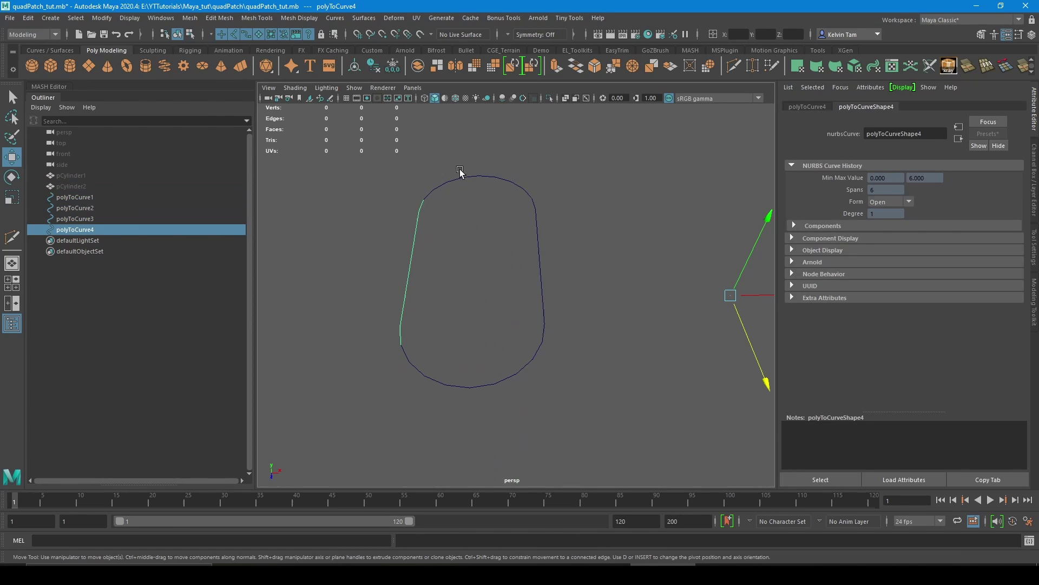
shift+drag(461, 153, 543, 257)
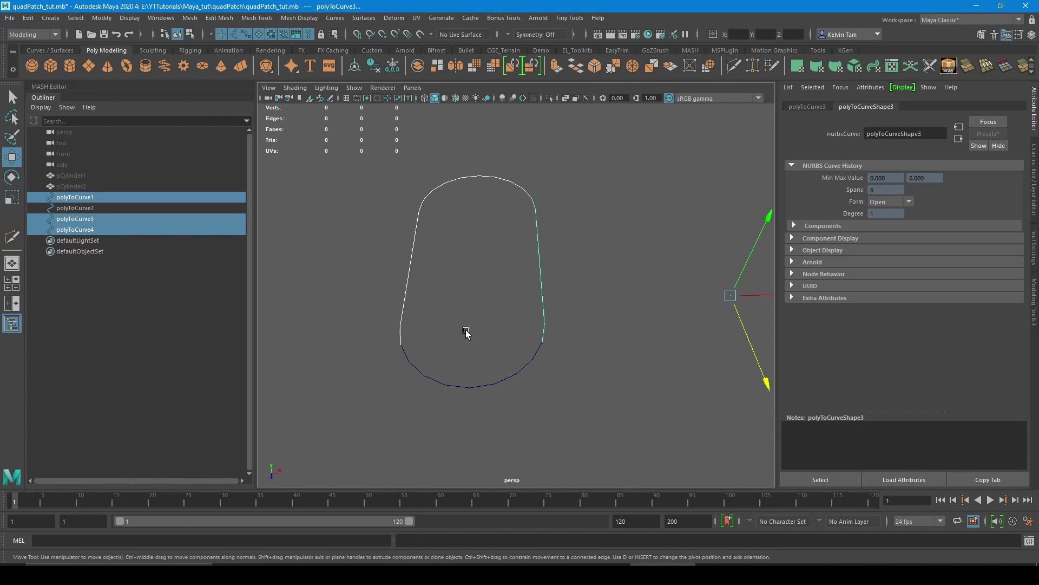
shift+drag(469, 332, 377, 398)
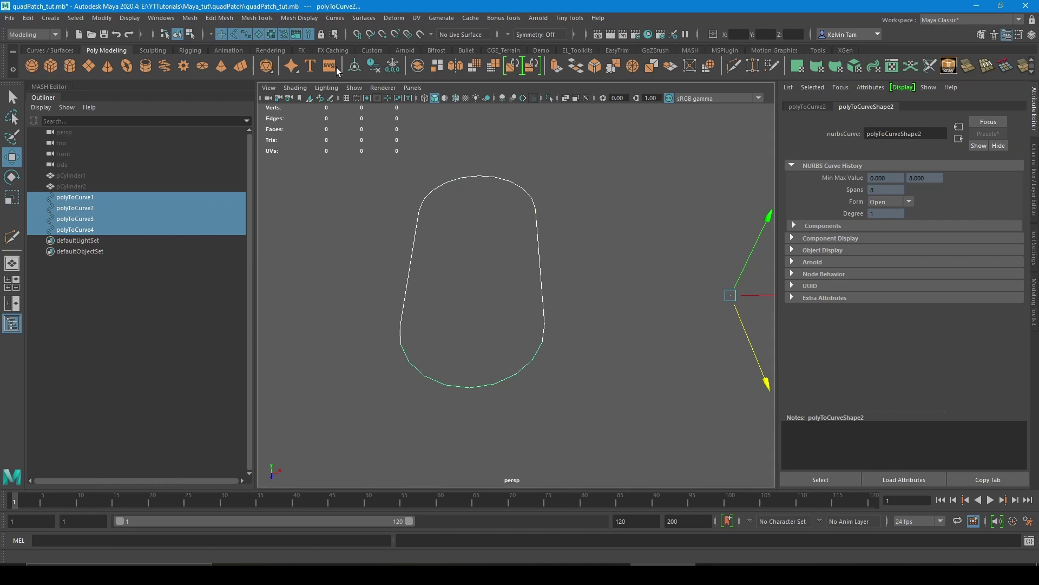
click(298, 19)
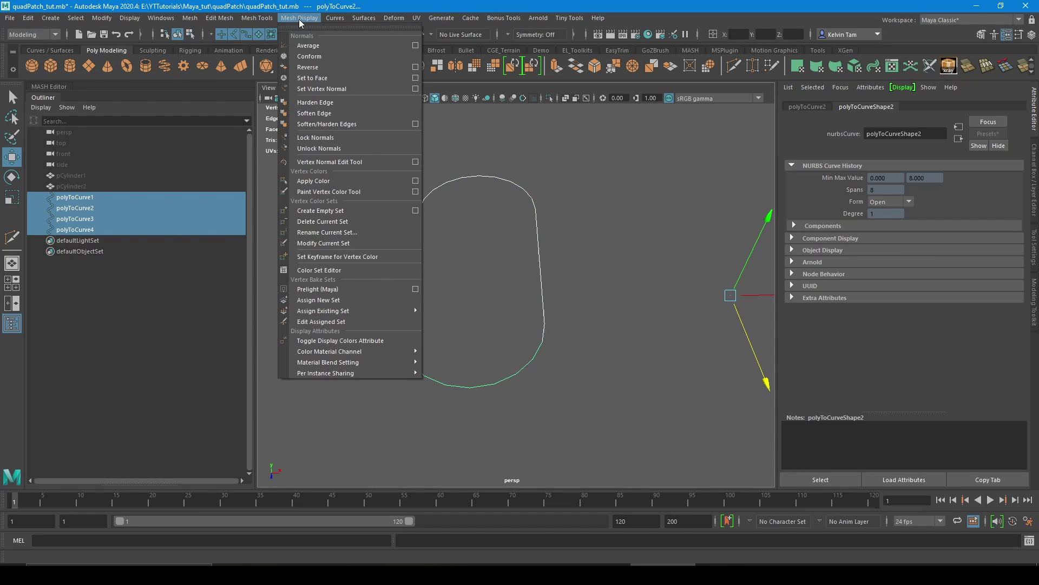
mouse_move(234, 20)
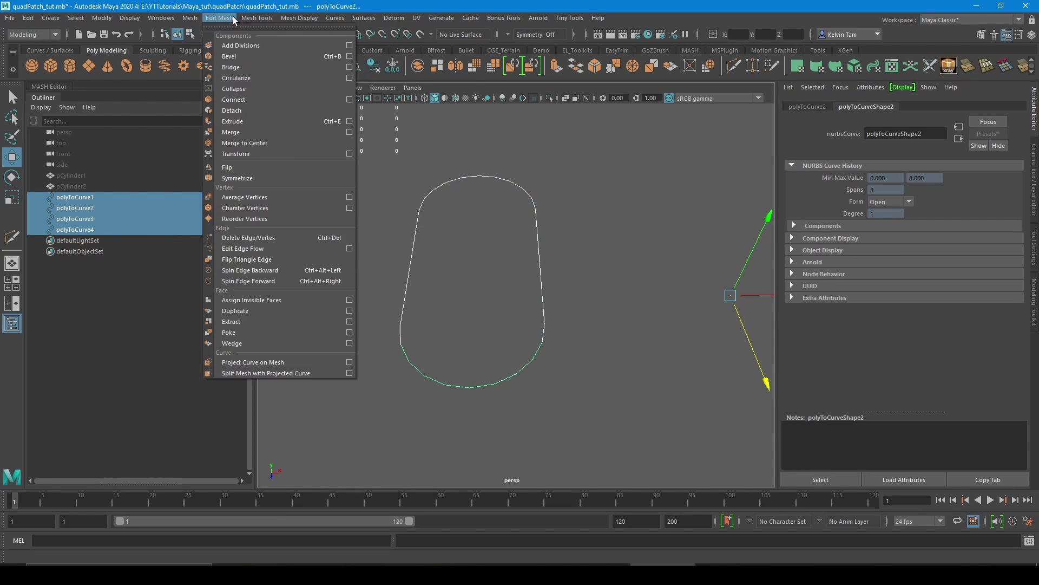
mouse_move(364, 18)
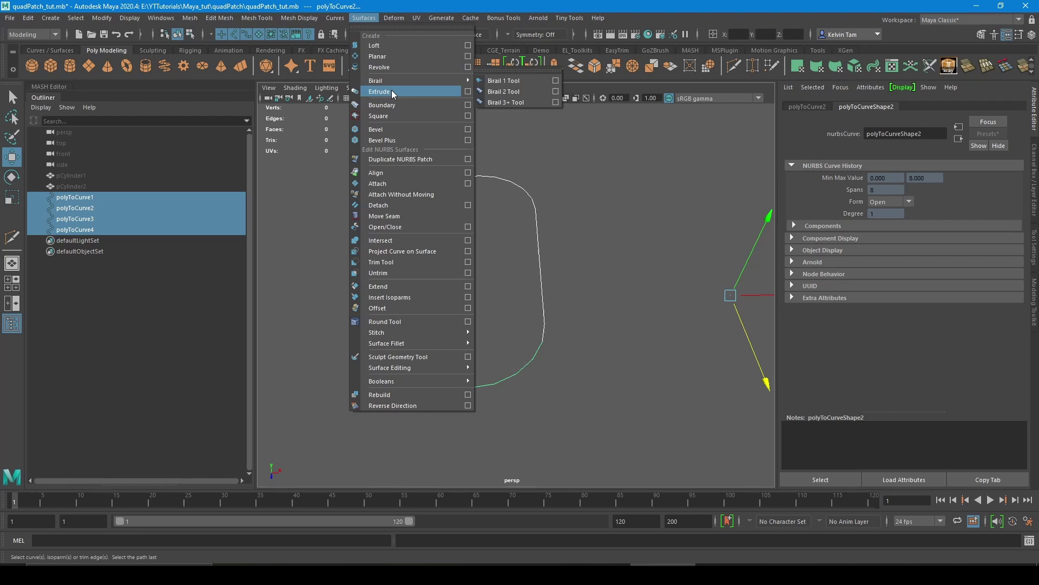
click(388, 108)
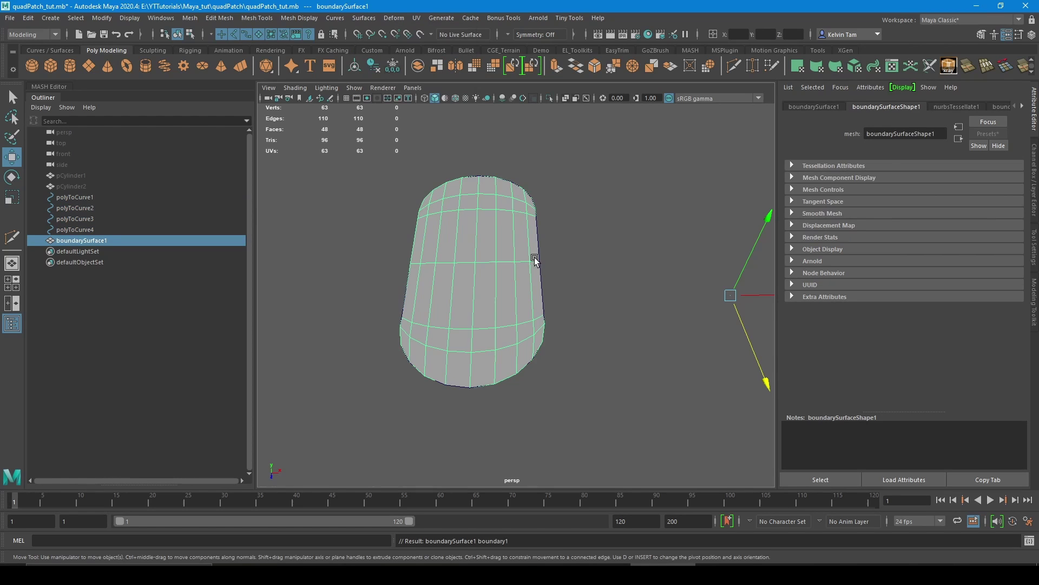
Step: Center the pivot of boundarySurface1, isolate the surface in the view and clear the selection
alt+drag(493, 249, 546, 135)
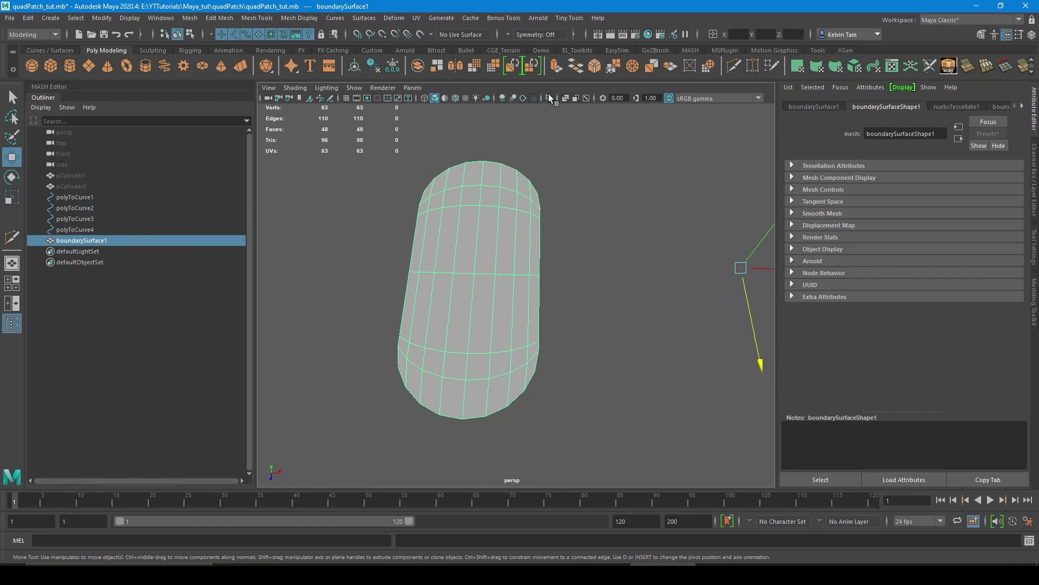
click(354, 65)
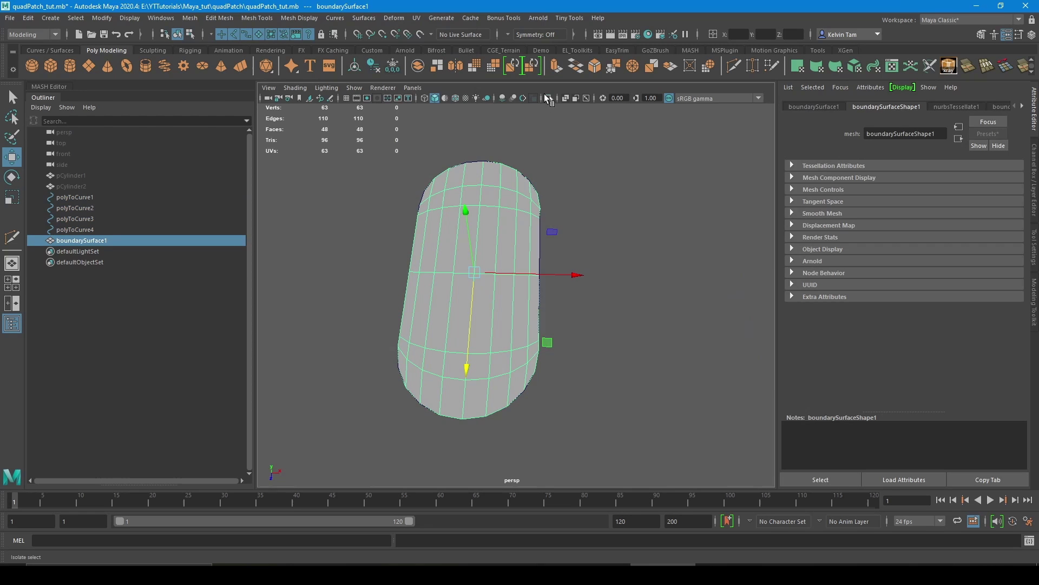
click(545, 95)
click(606, 213)
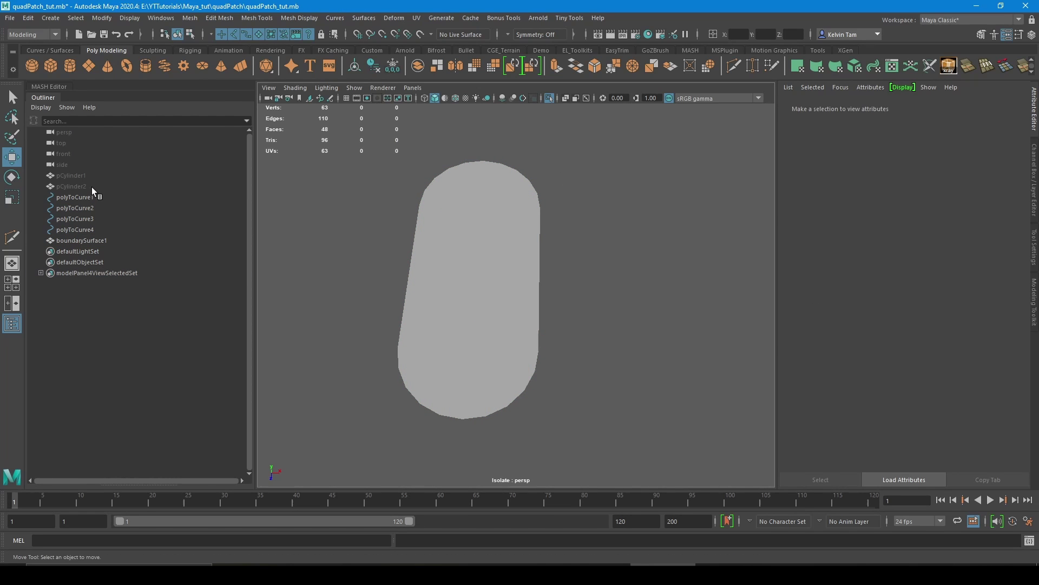
Step: Unhide pCylinder2, turn off the isolation and examine how the flat boundary surface sits on the open rim
click(75, 186)
alt+drag(695, 243, 577, 174)
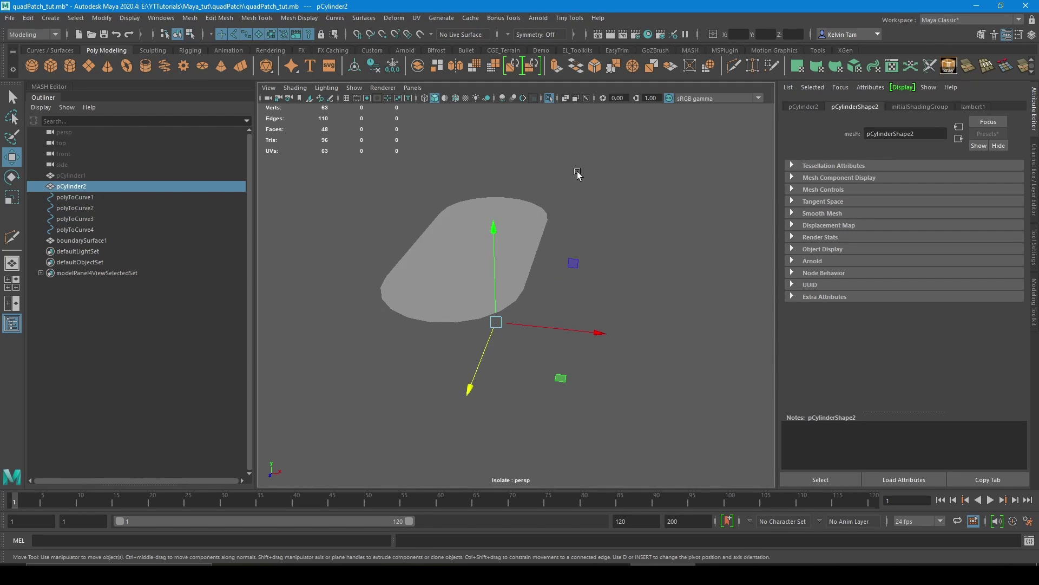
click(550, 100)
click(577, 230)
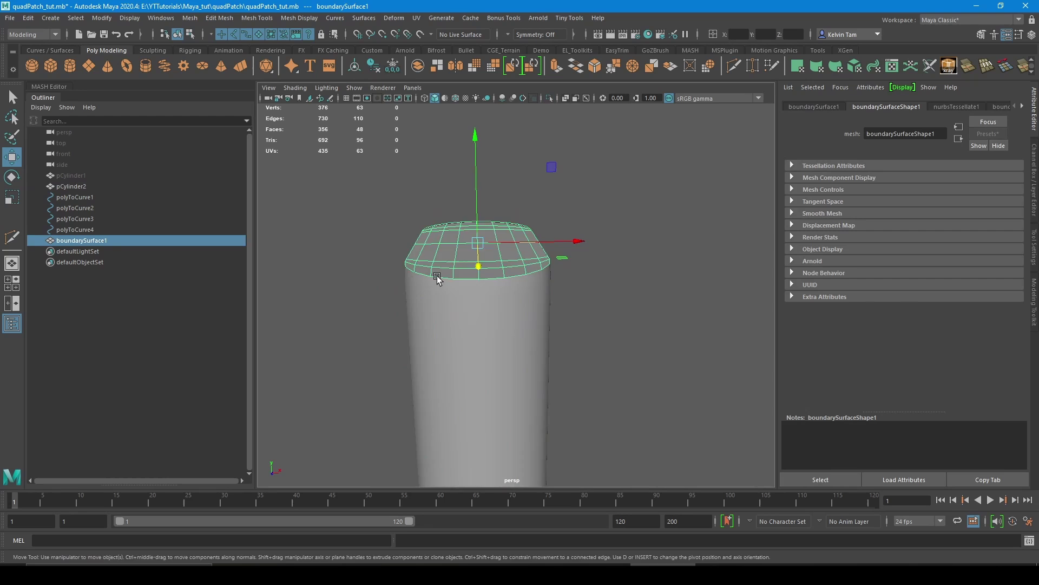
alt+drag(437, 279, 539, 285)
alt+drag(471, 241, 484, 284)
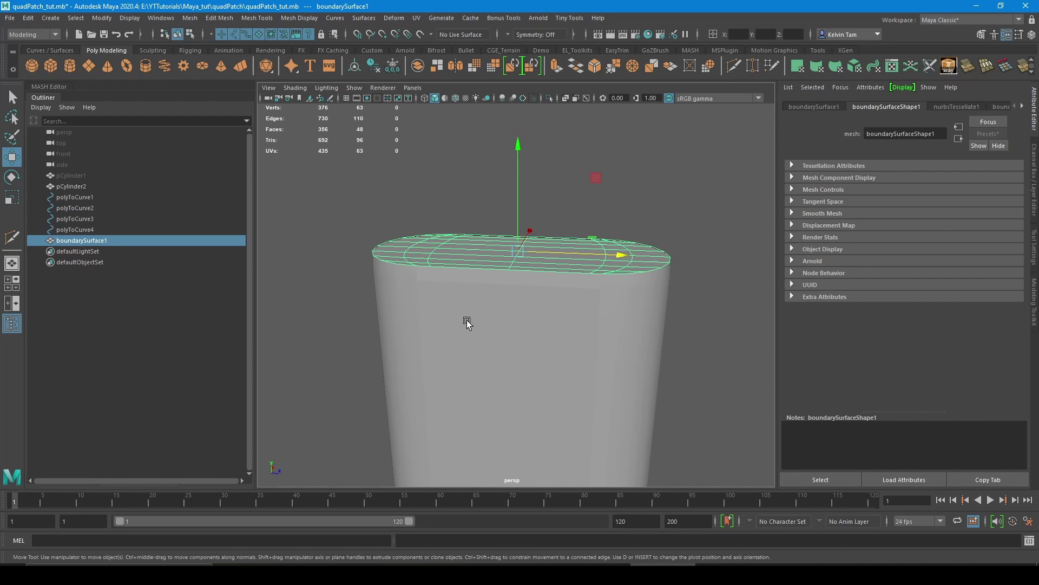
alt+drag(467, 323, 464, 283)
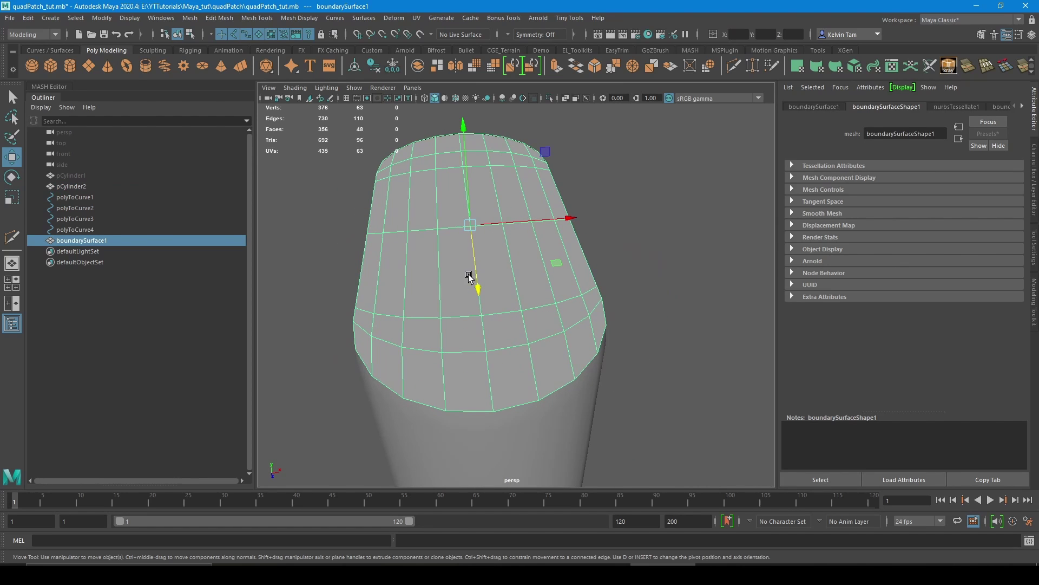
mouse_move(494, 248)
alt+mouse_down()
mouse_move(510, 309)
mouse_move(493, 270)
alt+mouse_up()
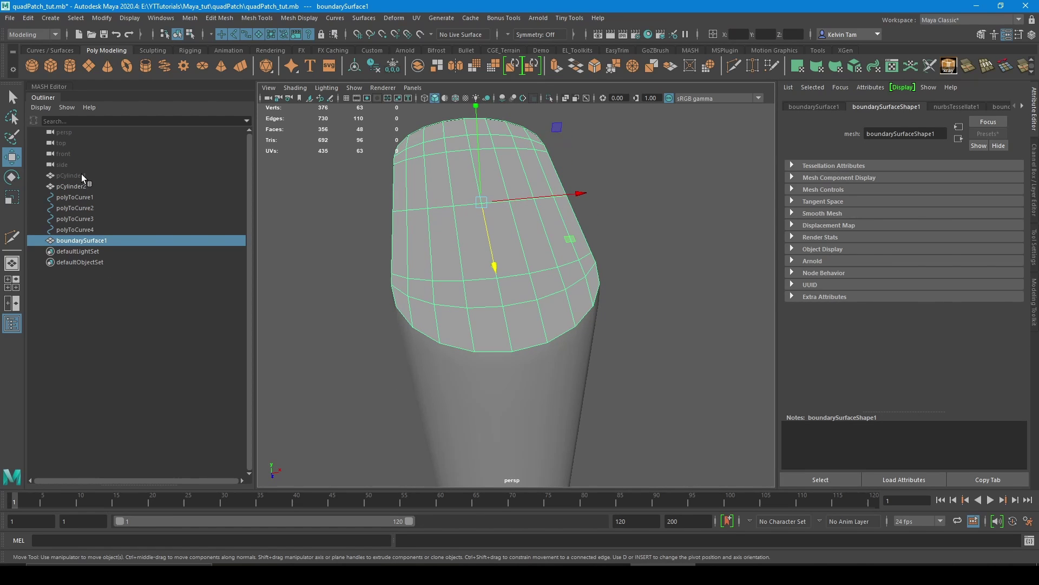
Step: Unhide the original capsule mesh pCylinder1 and view its rounded cap
click(81, 174)
key(shift+h)
alt+drag(481, 262, 518, 238)
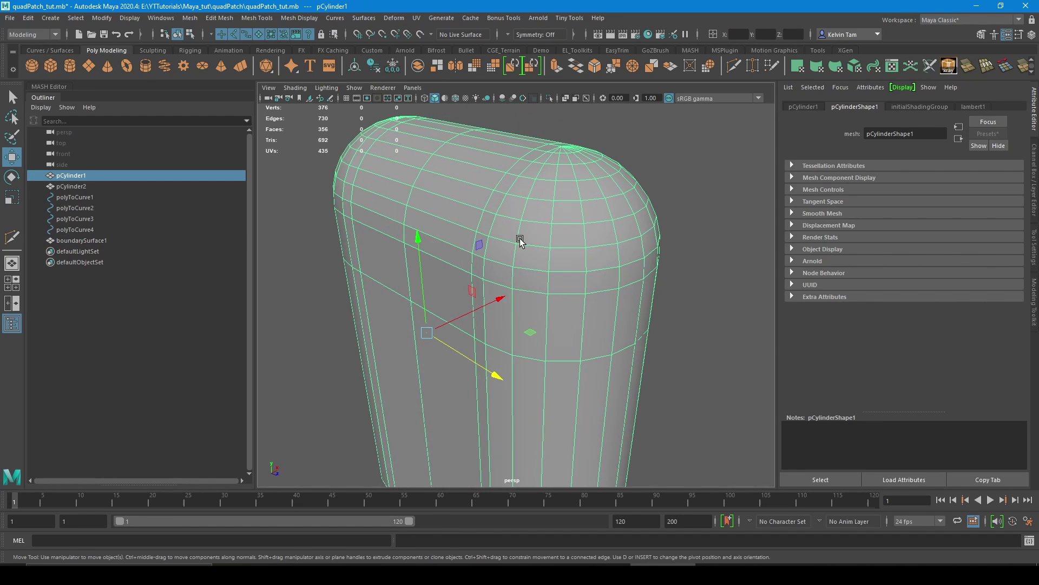
Step: Isolate pCylinder2 to view its open rim, then isolate only boundarySurface1 instead
click(88, 185)
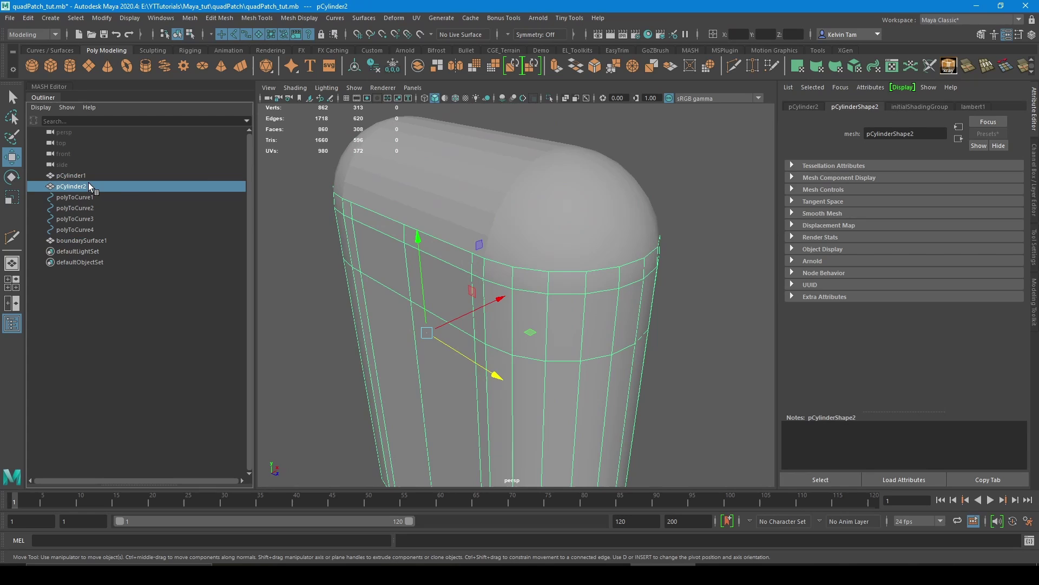
click(548, 97)
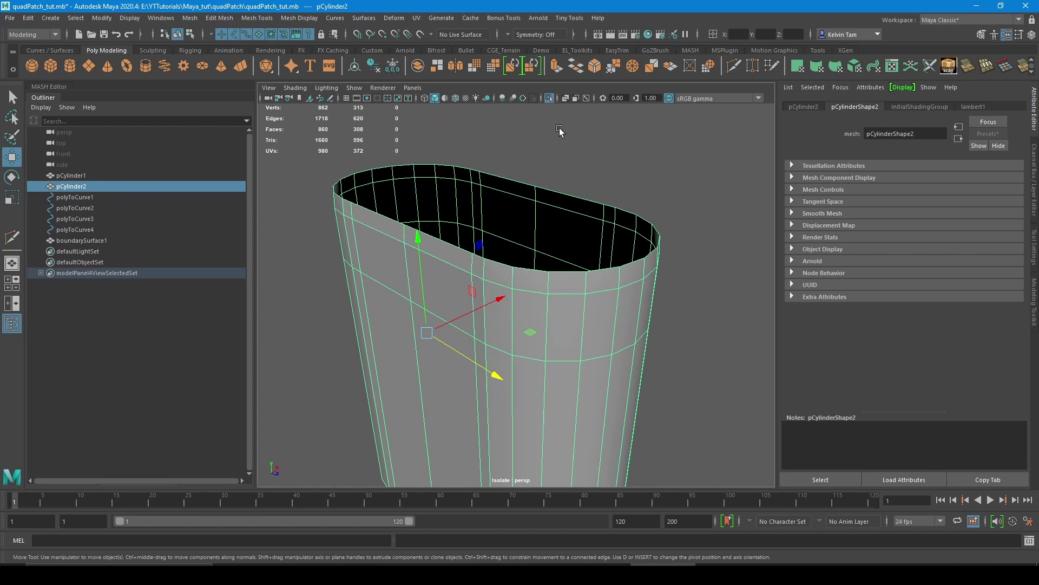
click(76, 240)
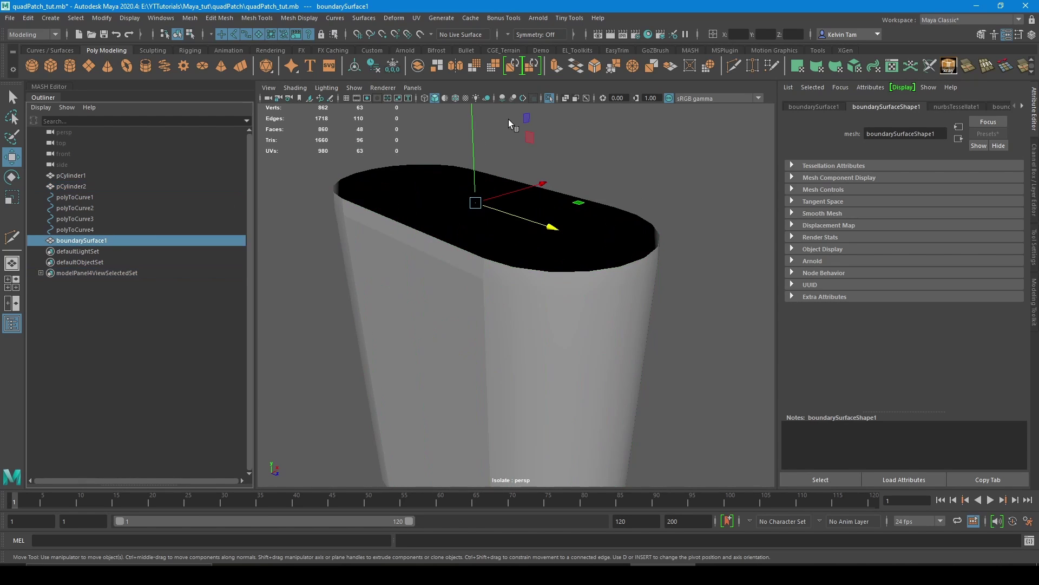
click(548, 98)
click(549, 98)
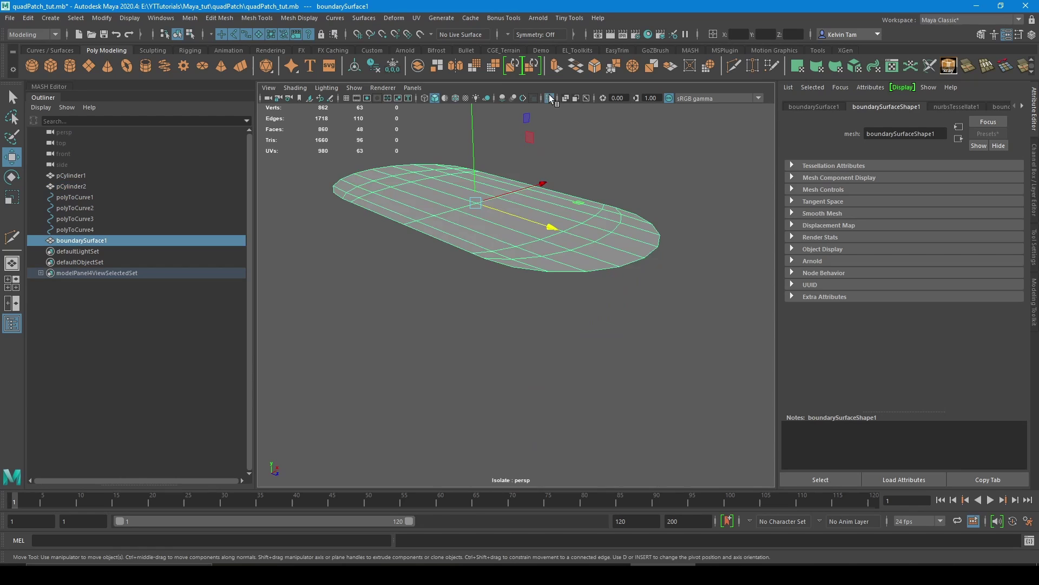
Step: In edge mode, select the short edges crossing the outermost ring of faces all around the patch
alt+drag(571, 179, 622, 237)
right_drag(622, 236, 618, 197)
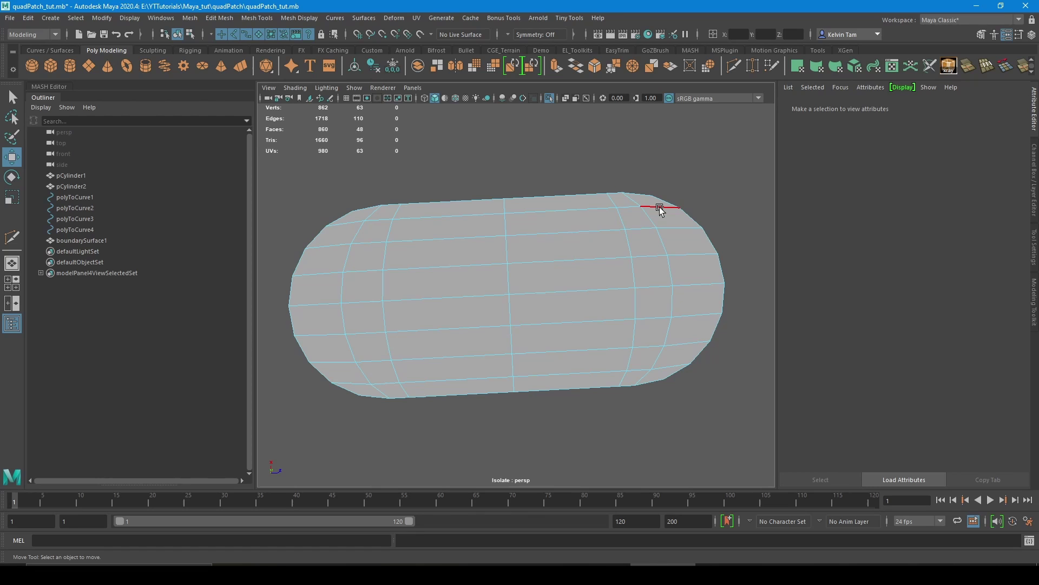
alt+drag(661, 209, 653, 252)
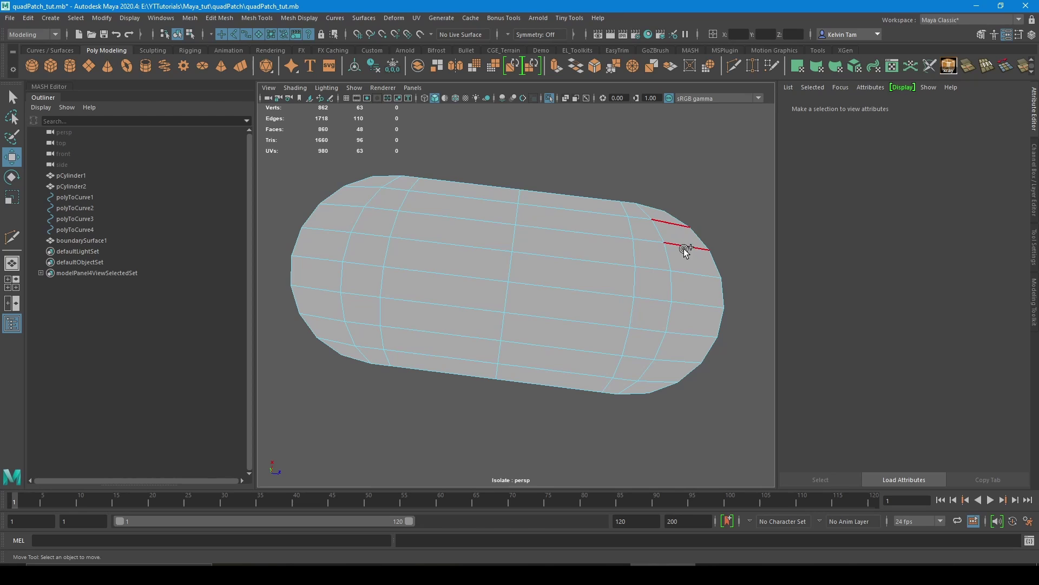
drag(684, 249, 693, 298)
mouse_move(684, 345)
mouse_down()
mouse_move(661, 378)
mouse_move(588, 383)
mouse_move(348, 353)
mouse_move(332, 313)
mouse_move(336, 235)
mouse_move(365, 190)
mouse_move(387, 178)
mouse_move(645, 209)
mouse_up()
shift+click(645, 209)
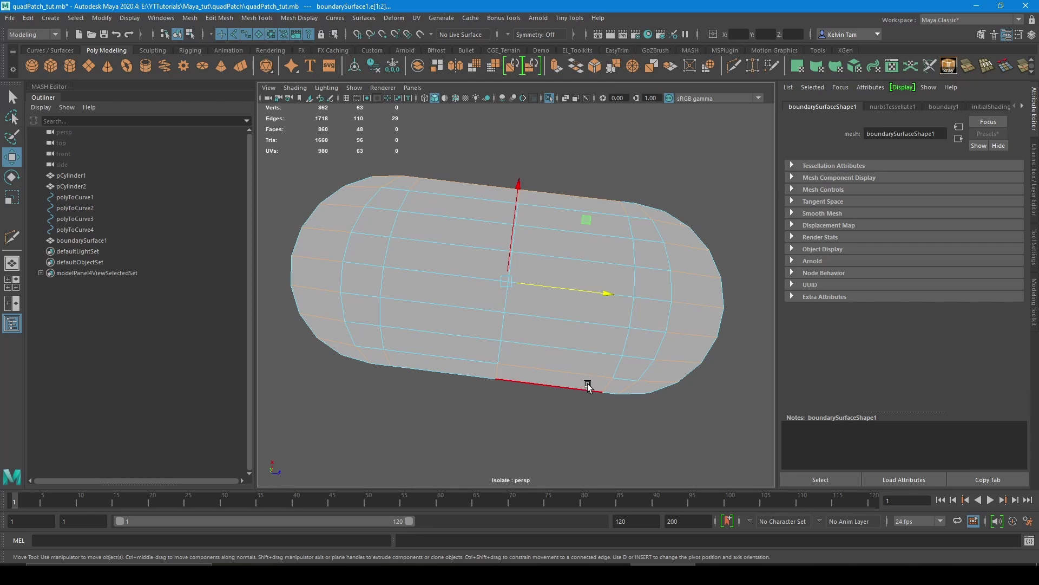
Step: Deselect the stray border edges along the long sides, keeping only the edges that cross the outer face ring
ctrl+click(517, 366)
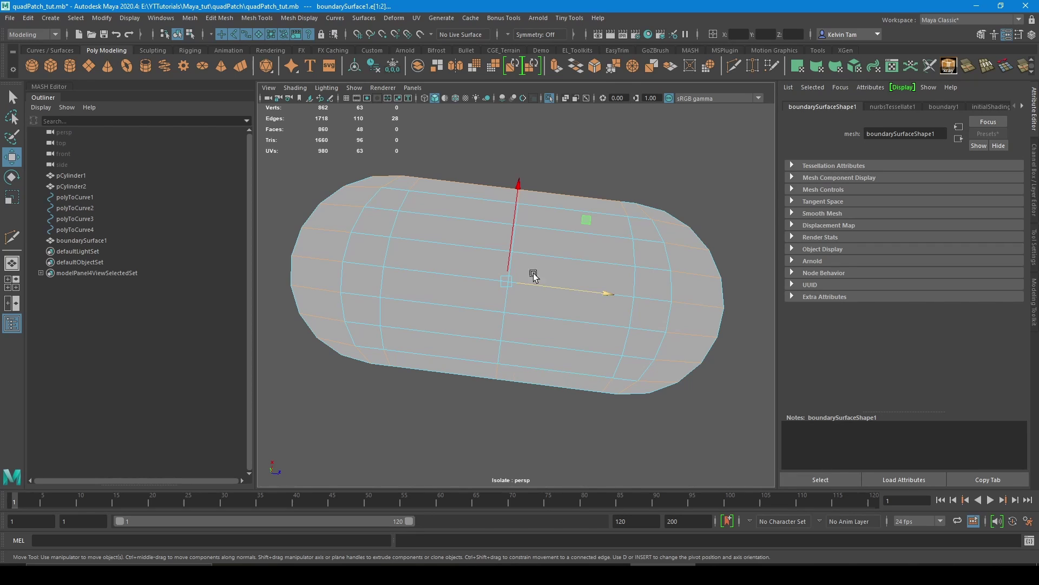
ctrl+click(387, 175)
ctrl+click(410, 176)
ctrl+click(438, 179)
ctrl+click(564, 194)
alt+drag(675, 283, 553, 271)
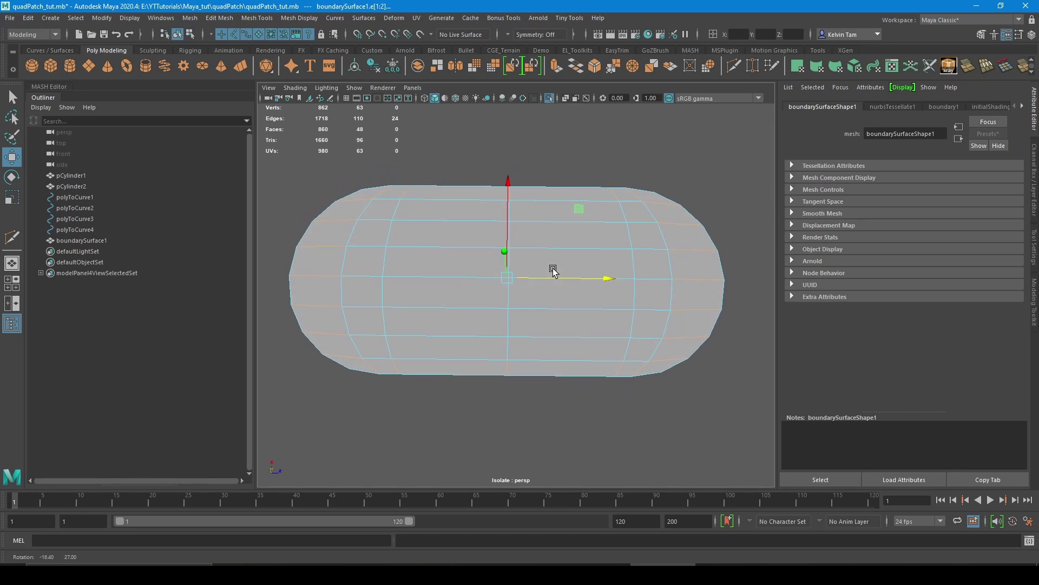
Step: Insert an edge loop around the patch's outer face ring with the Insert Edge Loop Tool, leaving Auto complete off
shift+right_click(513, 229)
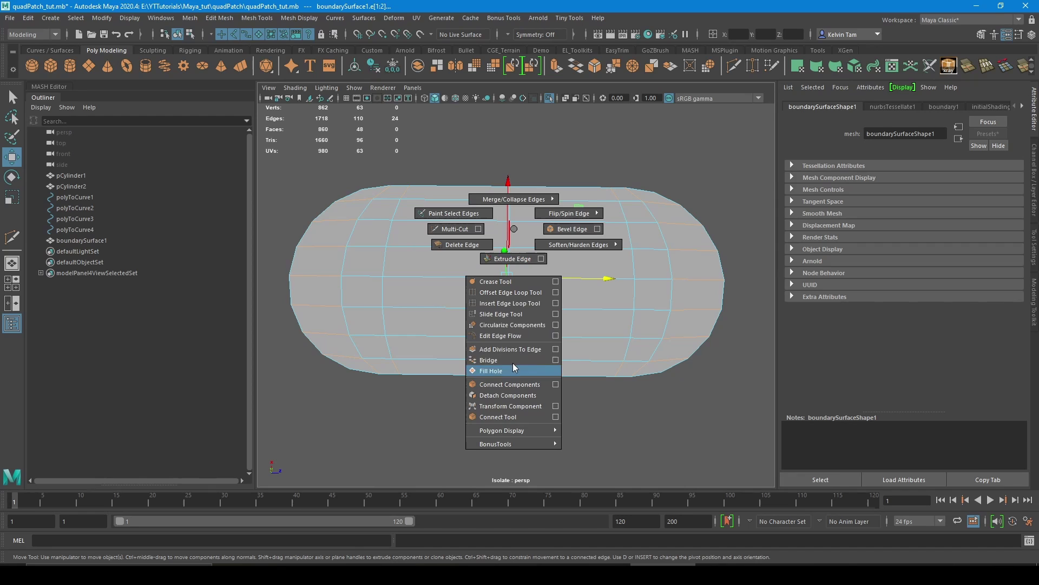
click(555, 303)
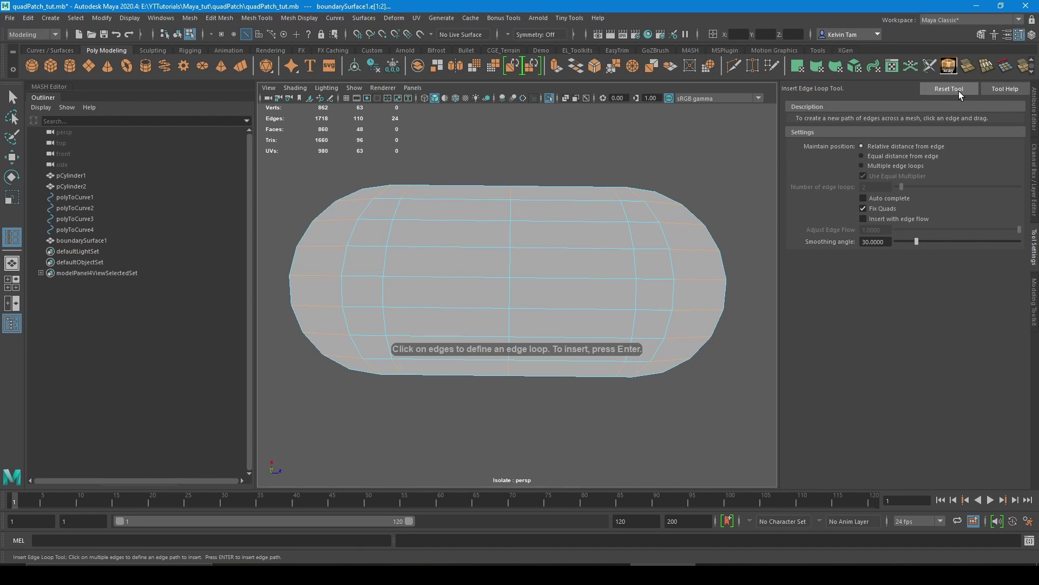
click(873, 198)
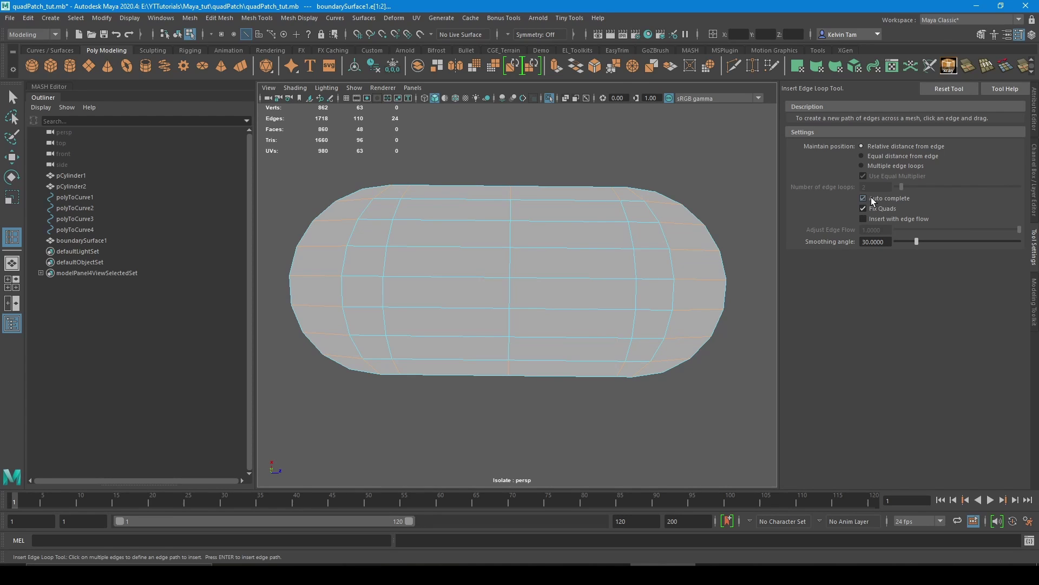
click(872, 198)
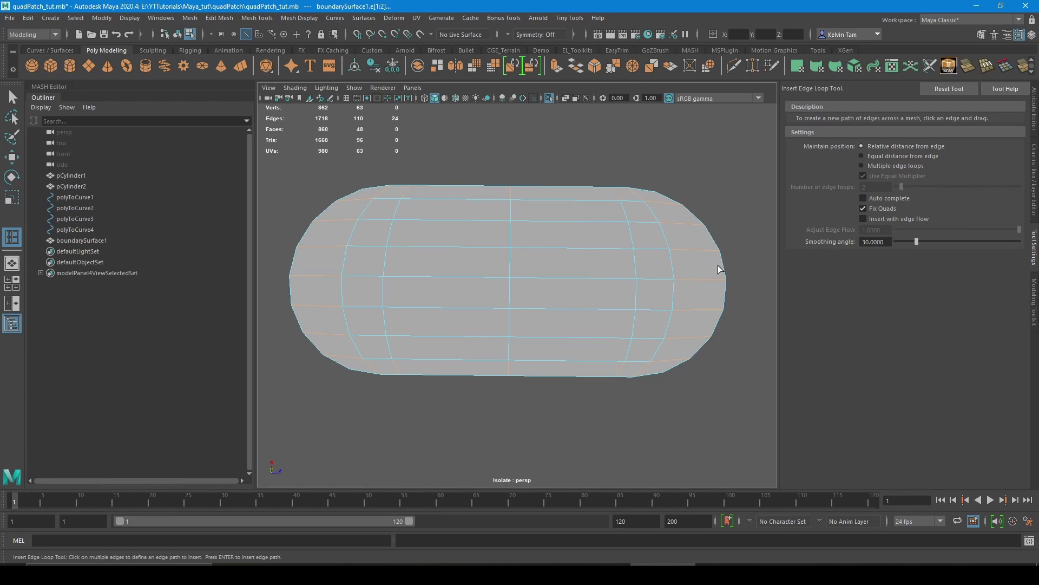
click(684, 223)
alt+drag(668, 316, 398, 233)
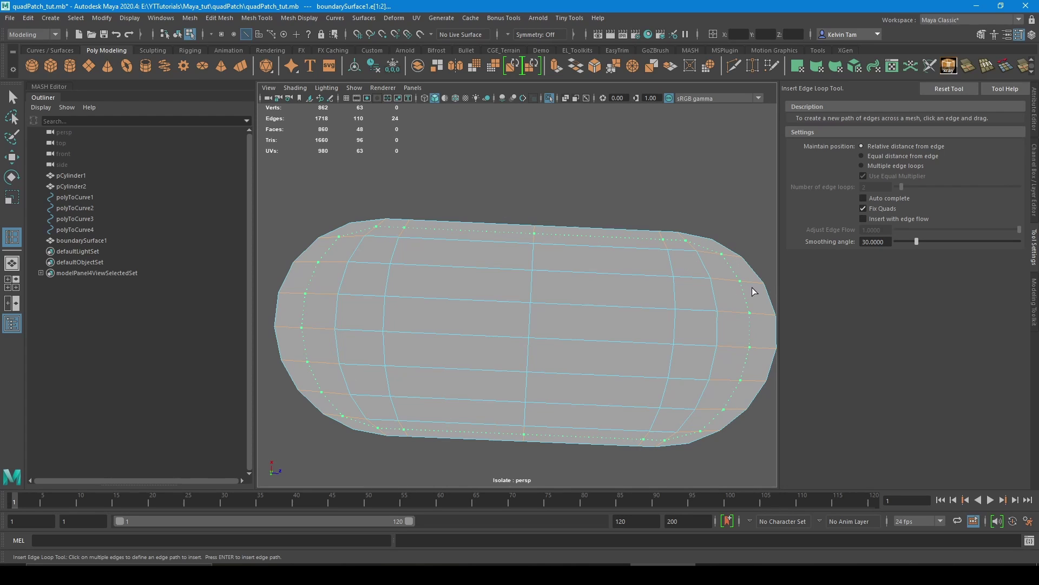
click(707, 295)
Step: Inspect a corner of the new edge loop in vertex mode, selecting its corner vertex with the Move Tool
scroll(704, 249, up, 4)
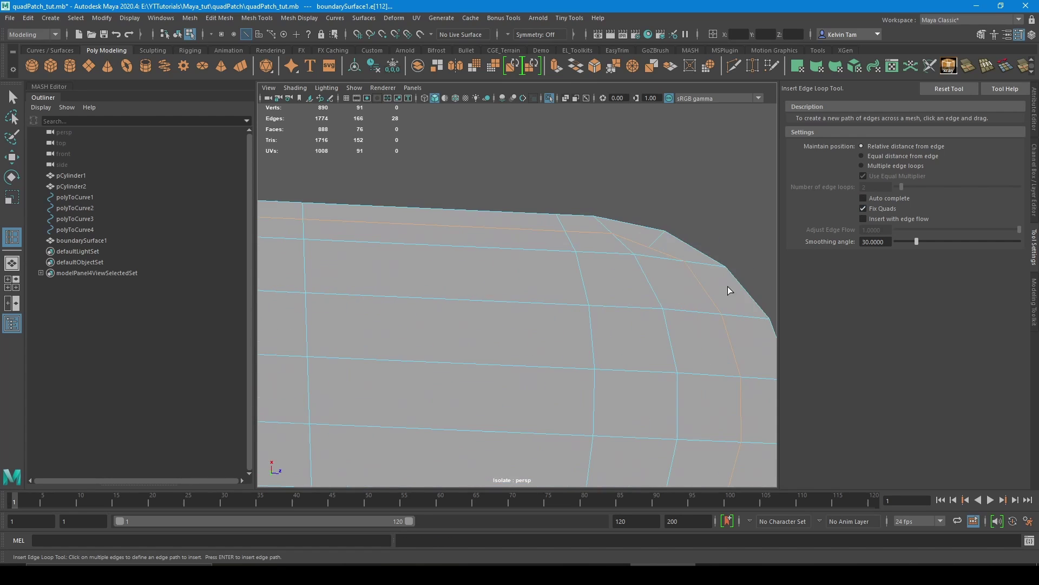
right_drag(670, 255, 629, 249)
click(657, 249)
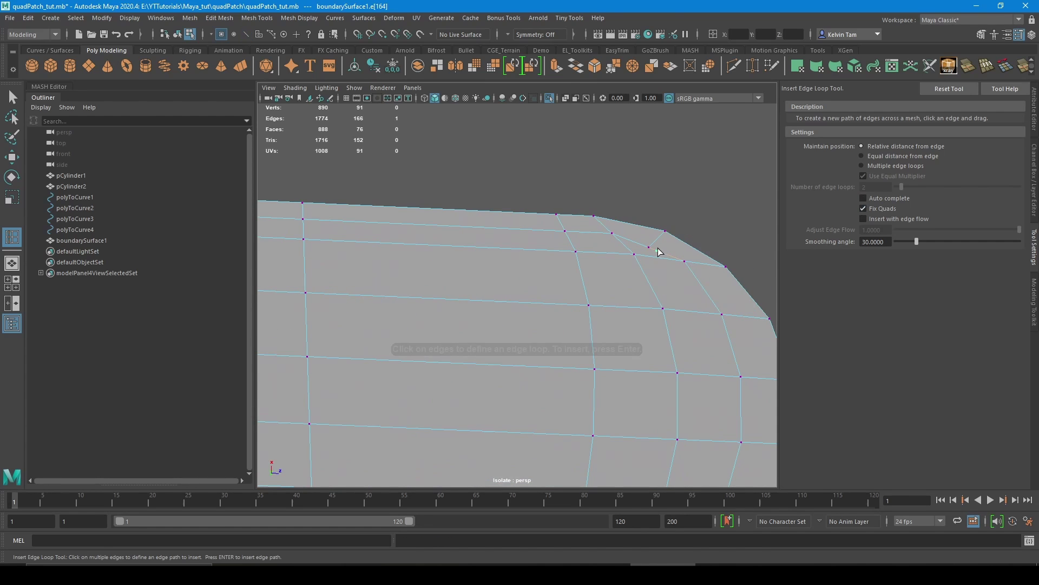
key(w)
click(678, 255)
scroll(588, 293, down, 4)
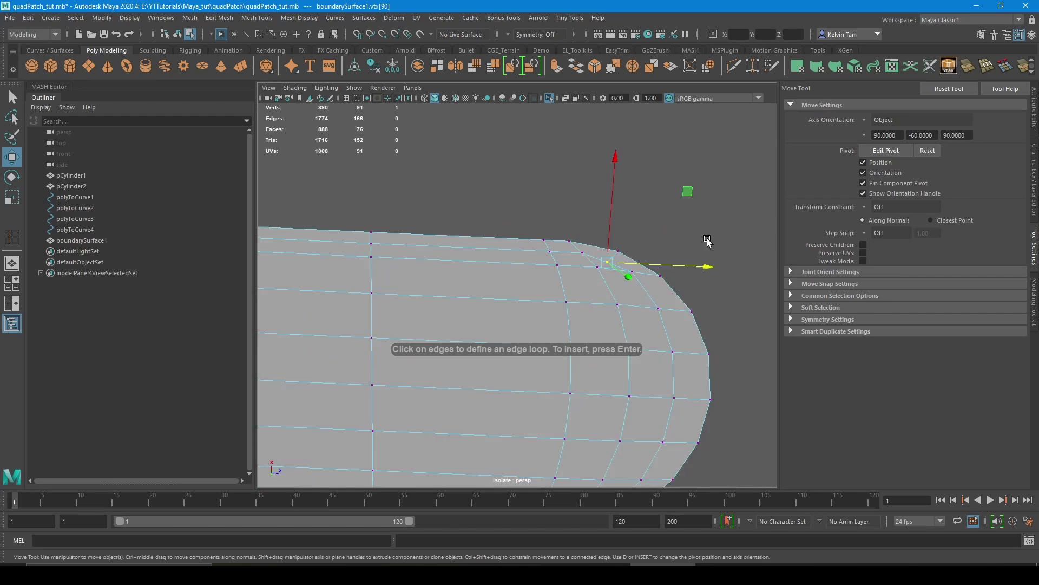
scroll(588, 293, up, 2)
alt+drag(643, 339, 705, 334)
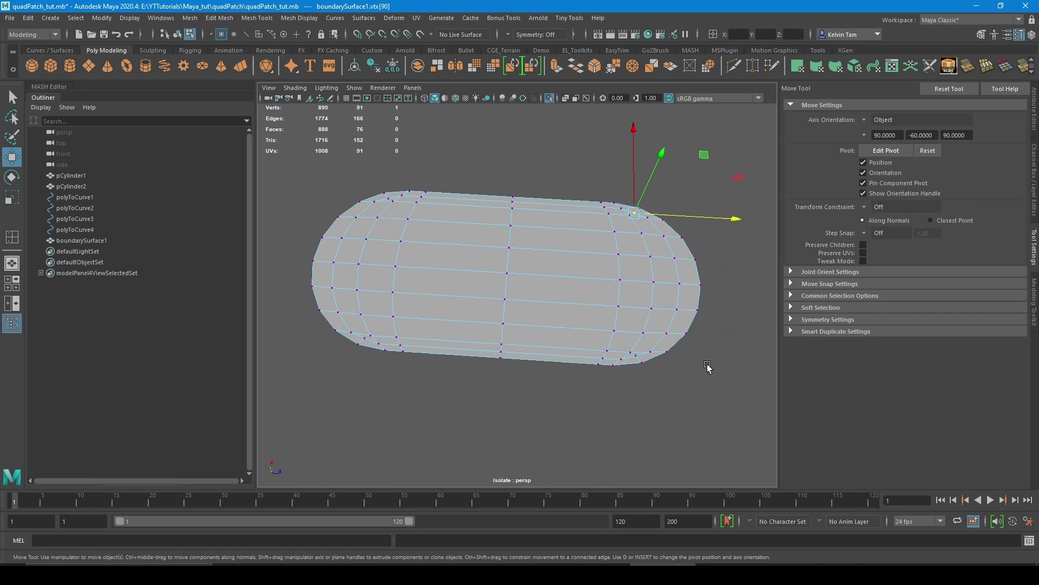
Step: Select the complete outer border edge loop of the patch in edge mode
drag(268, 167, 709, 379)
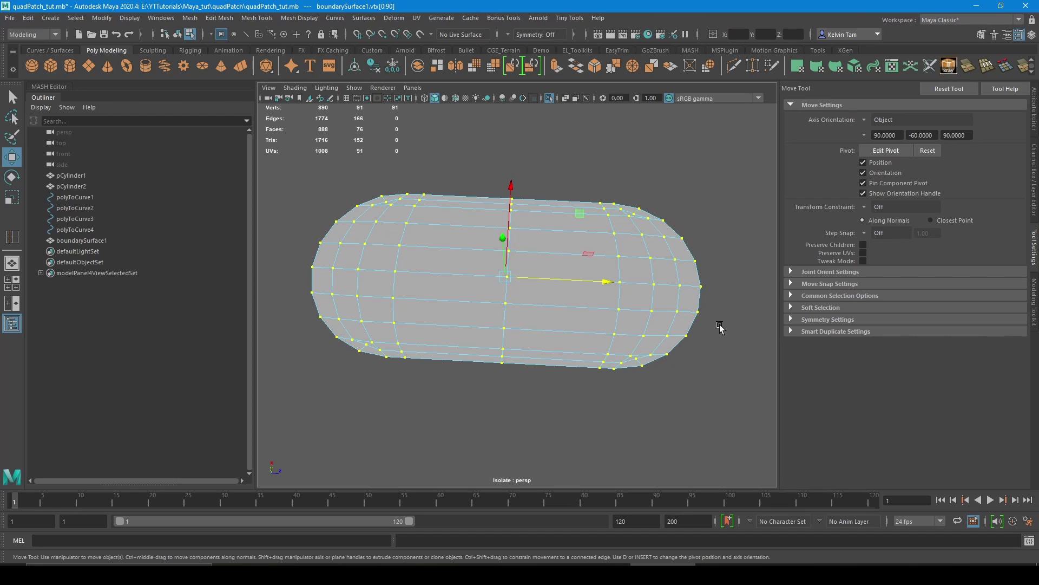
click(700, 288)
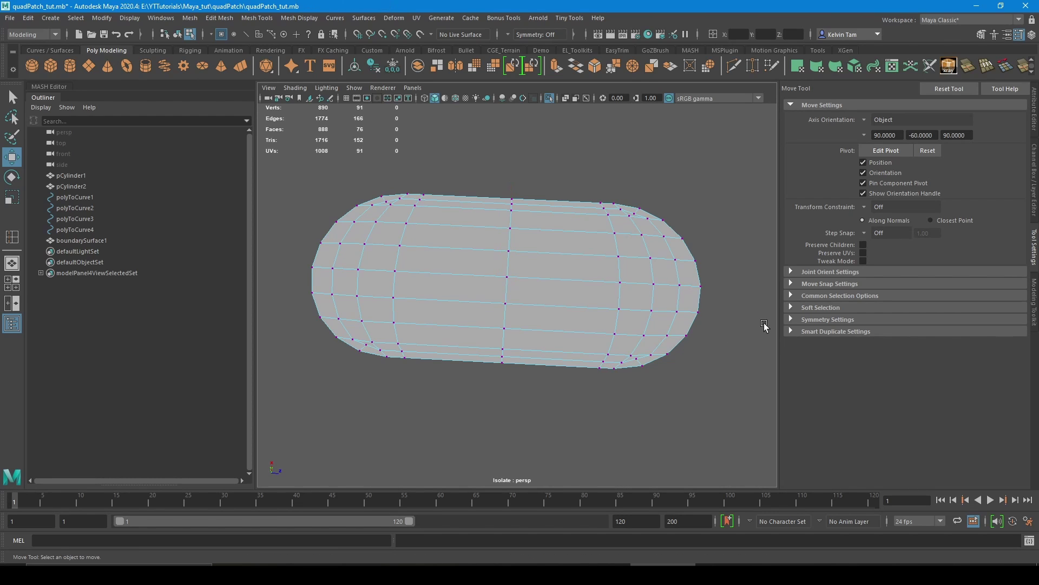
right_click(643, 277)
click(641, 260)
click(563, 202)
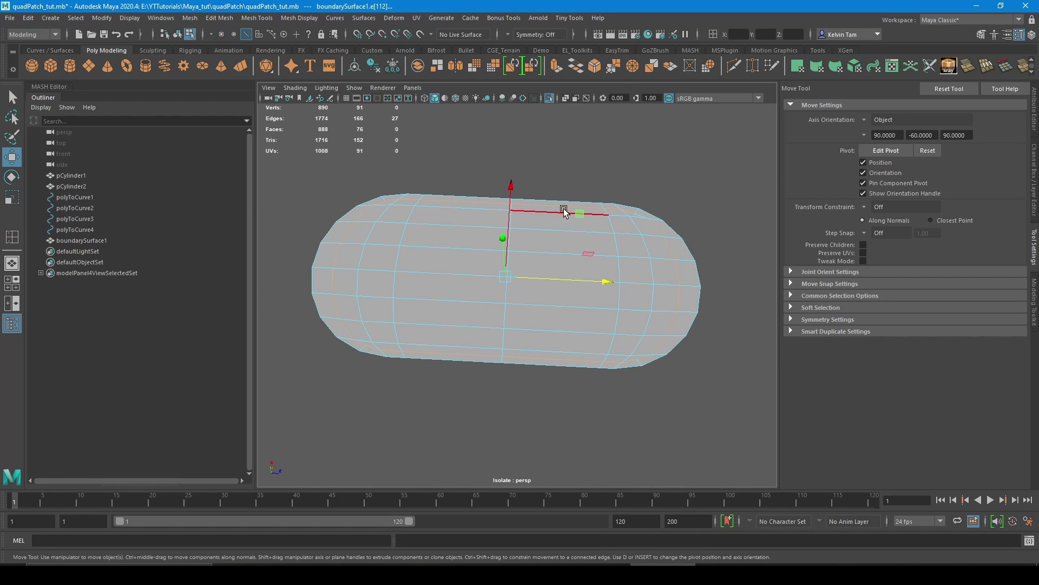
double_click(563, 202)
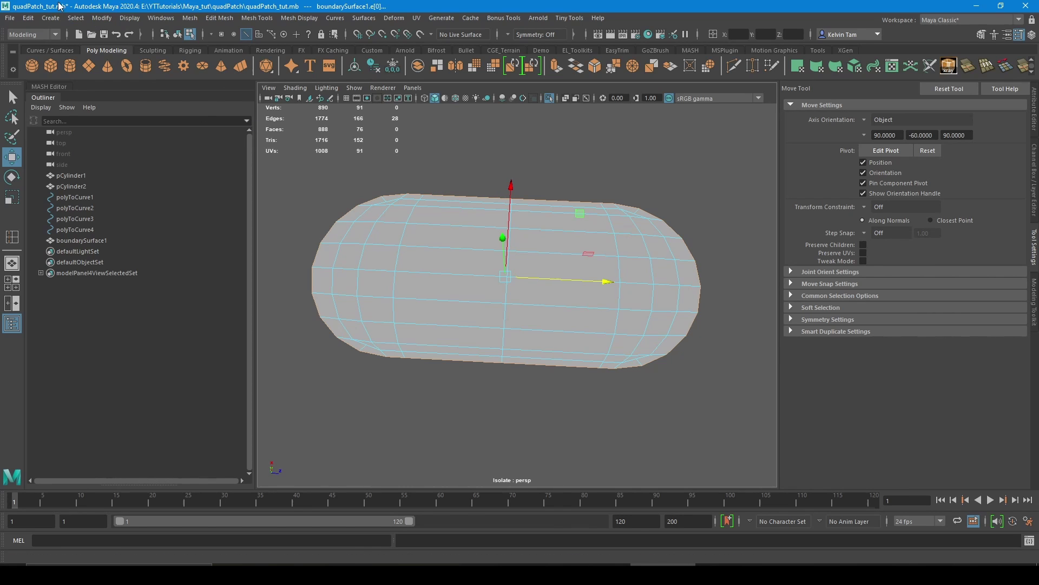
Step: Convert the border edge selection to vertices and invert it to select all interior vertices of the patch
click(76, 21)
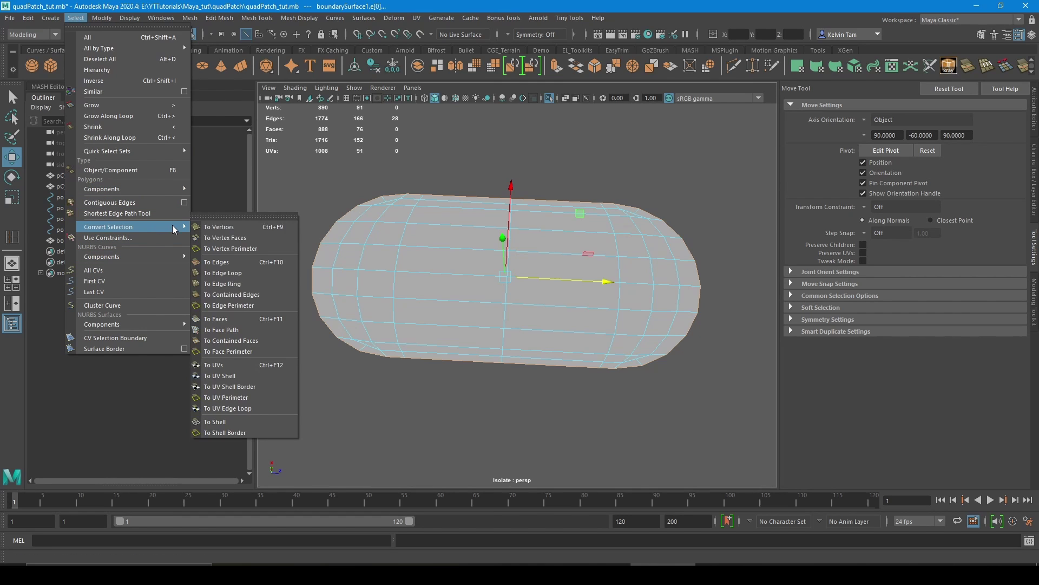
click(226, 228)
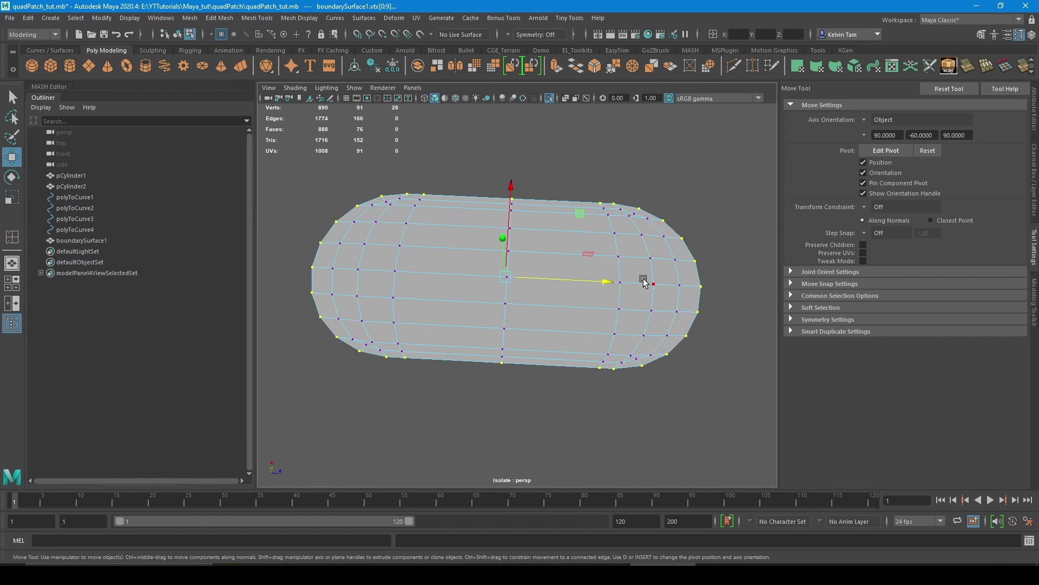
click(75, 18)
click(94, 91)
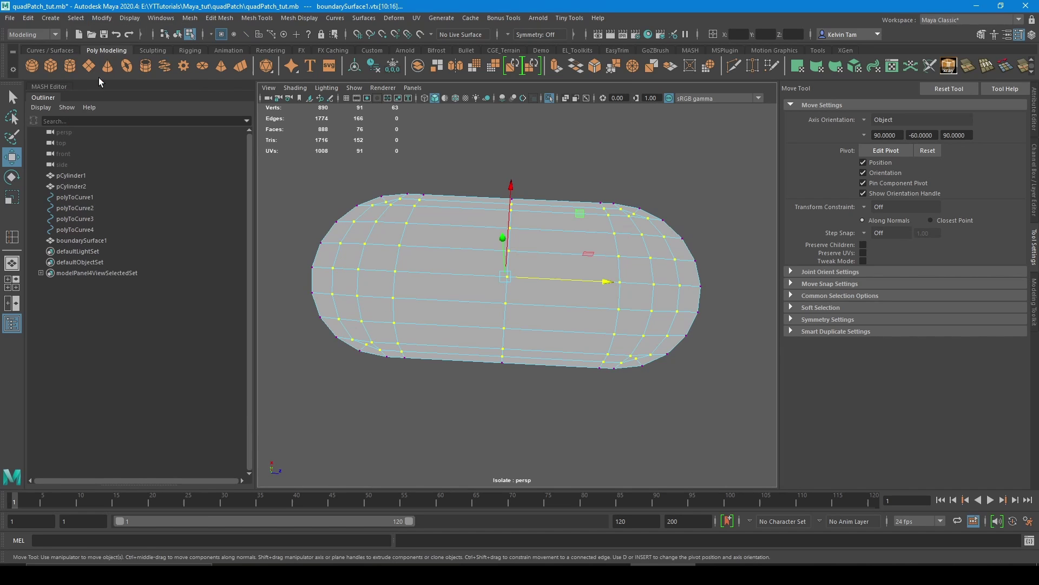
alt+drag(641, 306, 594, 281)
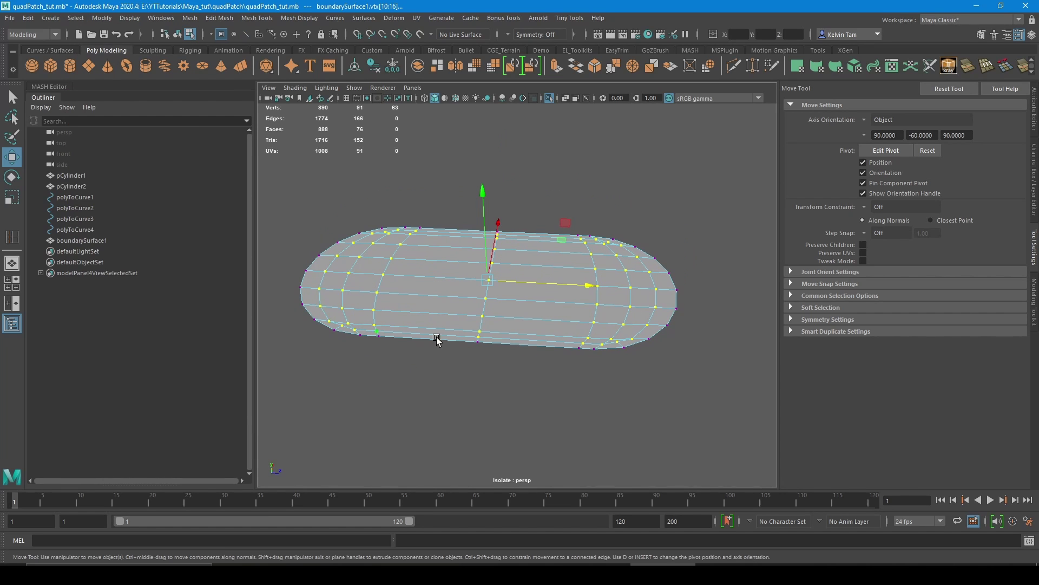
Step: Relax the patch's selected interior vertices by applying Average Vertices four times with 10 iterations each
alt+drag(662, 269, 575, 260)
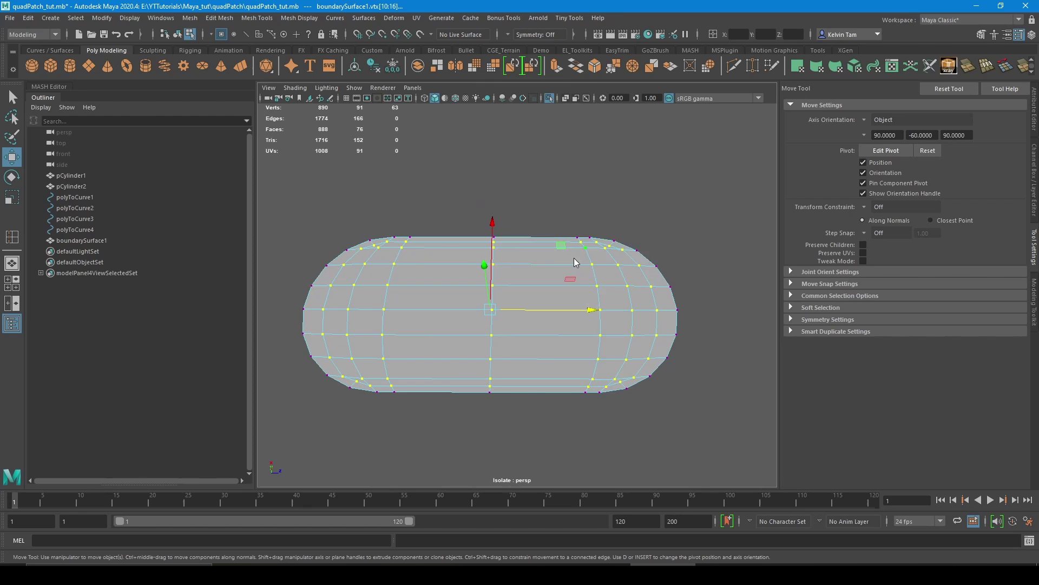
shift+right_drag(575, 262, 643, 237)
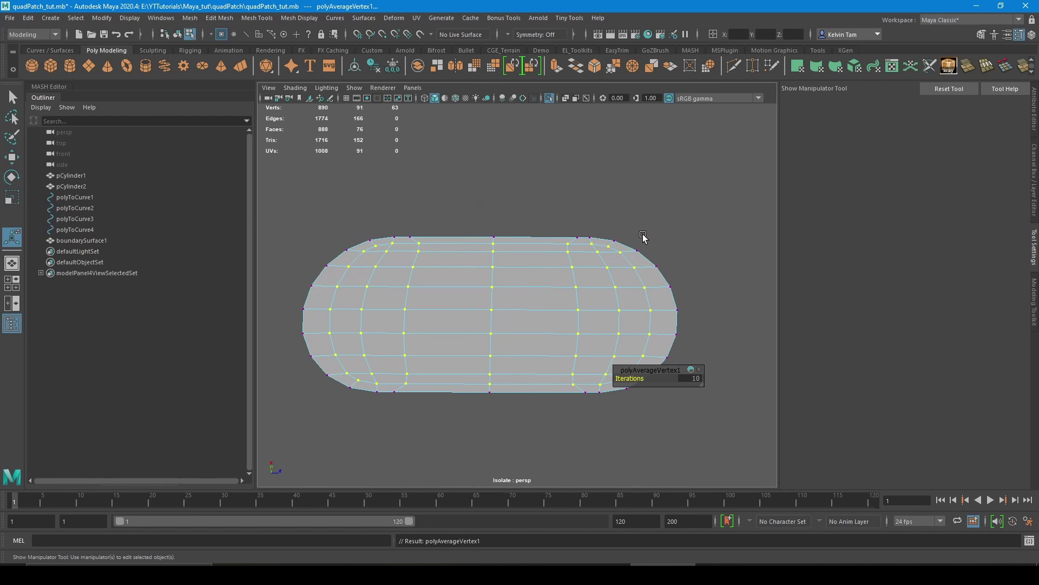
key(g)
key(g)
key(g)
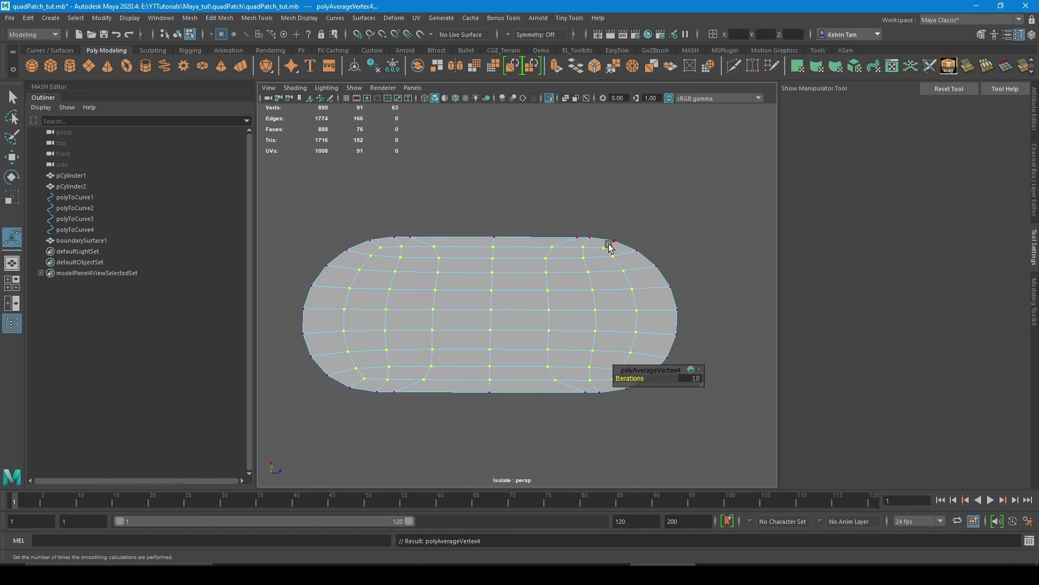
alt+drag(485, 319, 528, 295)
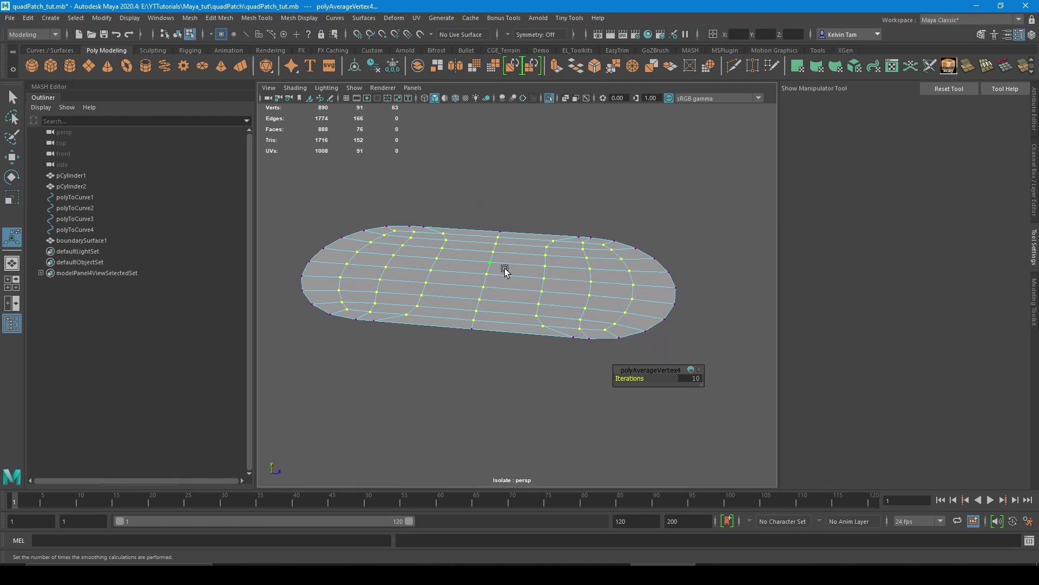
key(w)
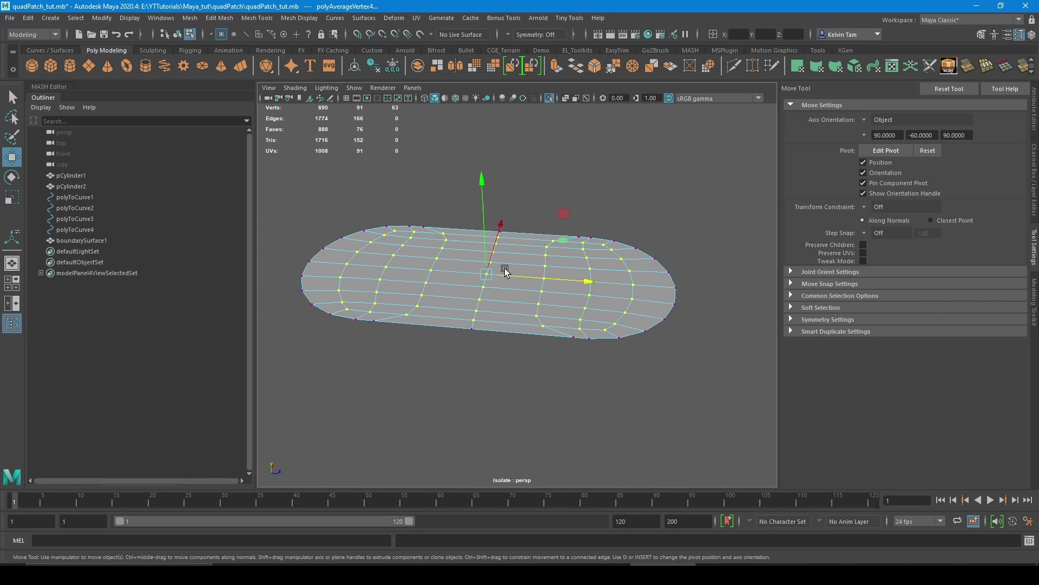
Step: Select the averaged patch as an object and turn off isolation to bring back the other meshes
key(F8)
click(580, 170)
click(608, 283)
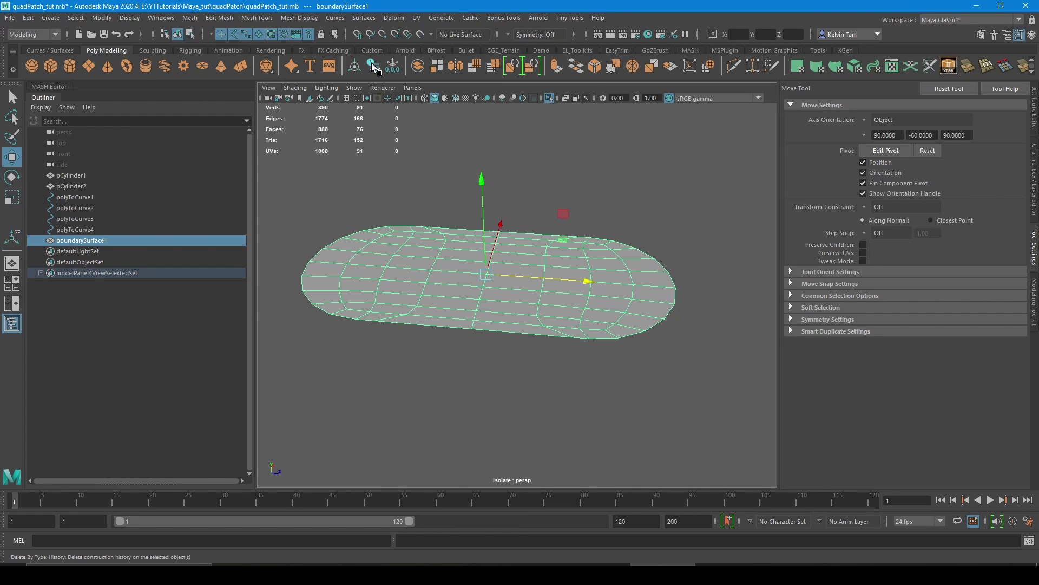
click(549, 98)
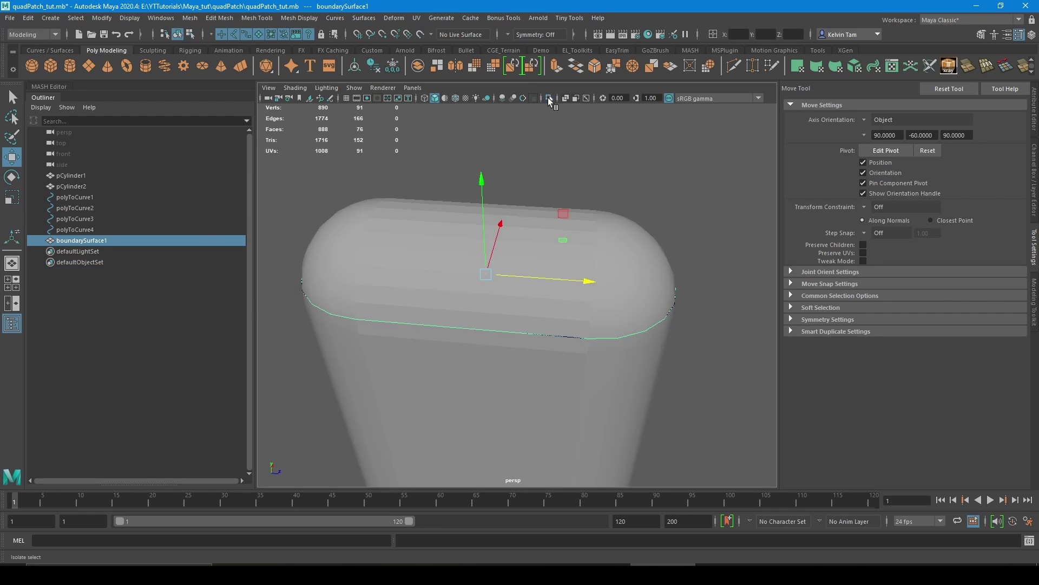
Step: Isolate the flat patch together with the open body mesh pCylinder2
alt+drag(595, 295, 550, 277)
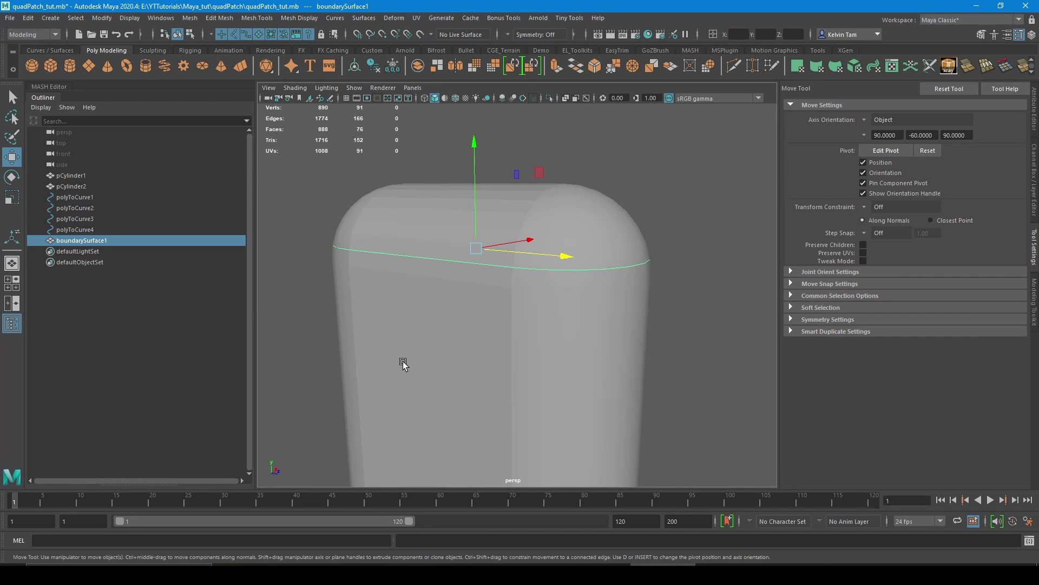
shift+click(403, 361)
click(549, 98)
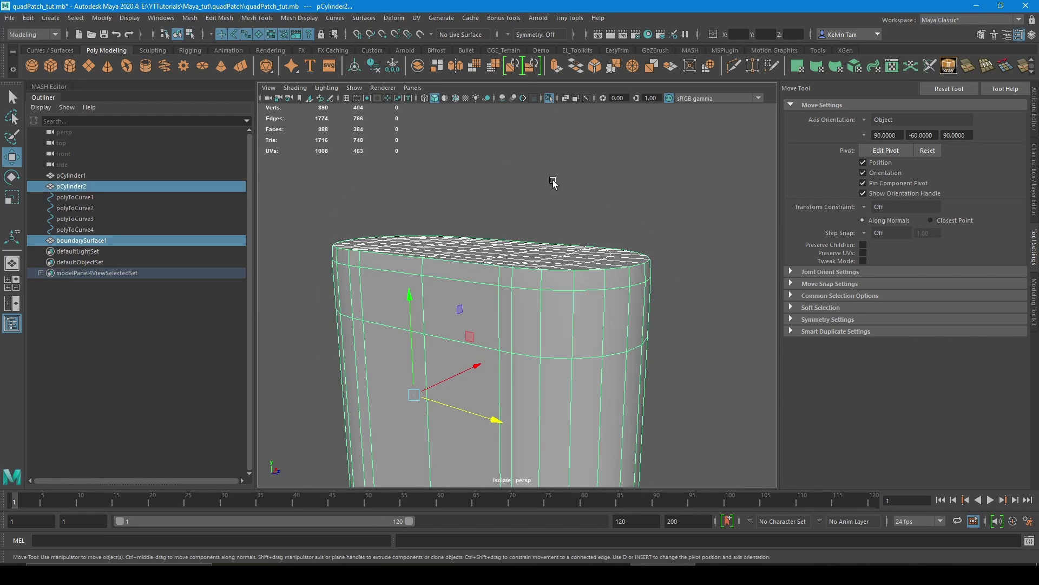
alt+drag(552, 180, 541, 314)
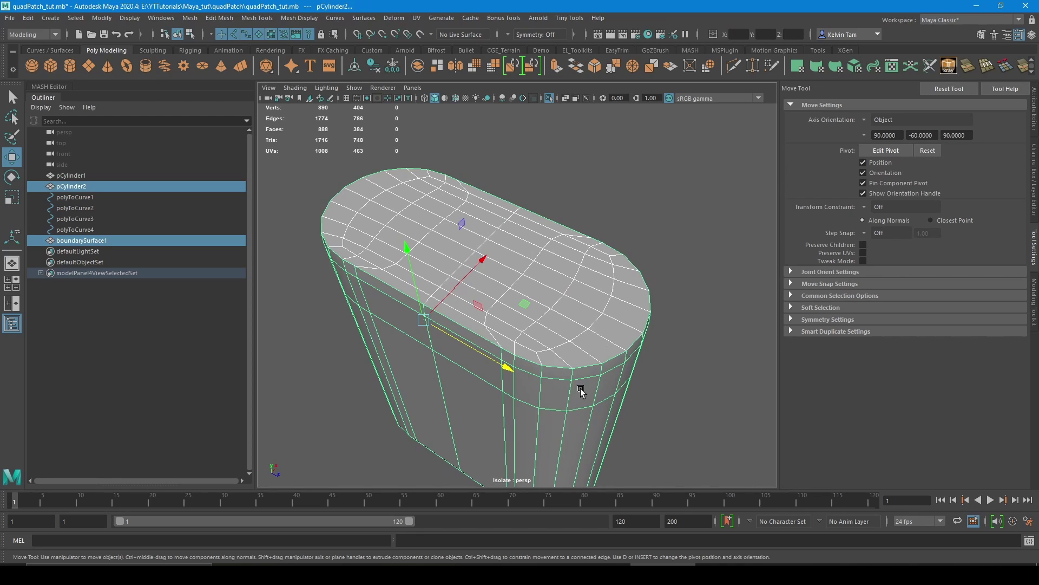
alt+drag(581, 388, 619, 283)
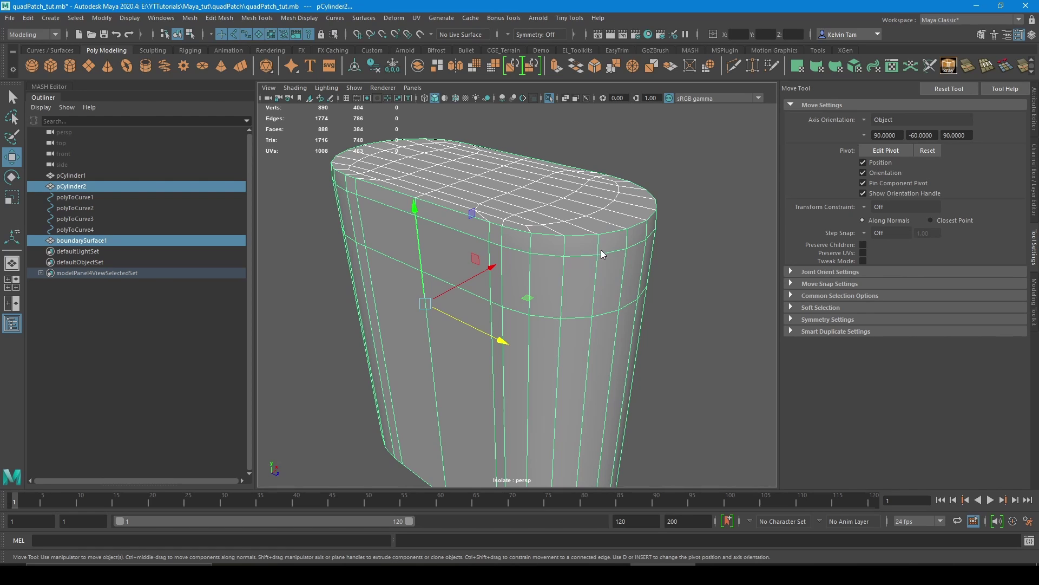
Step: Combine the patch with the body and merge the vertices around the upper rim with a distance threshold of 0.01
shift+right_drag(601, 251, 570, 477)
alt+drag(563, 444, 530, 351)
alt+right_drag(593, 286, 459, 217)
drag(321, 157, 639, 249)
shift+right_drag(571, 172, 599, 158)
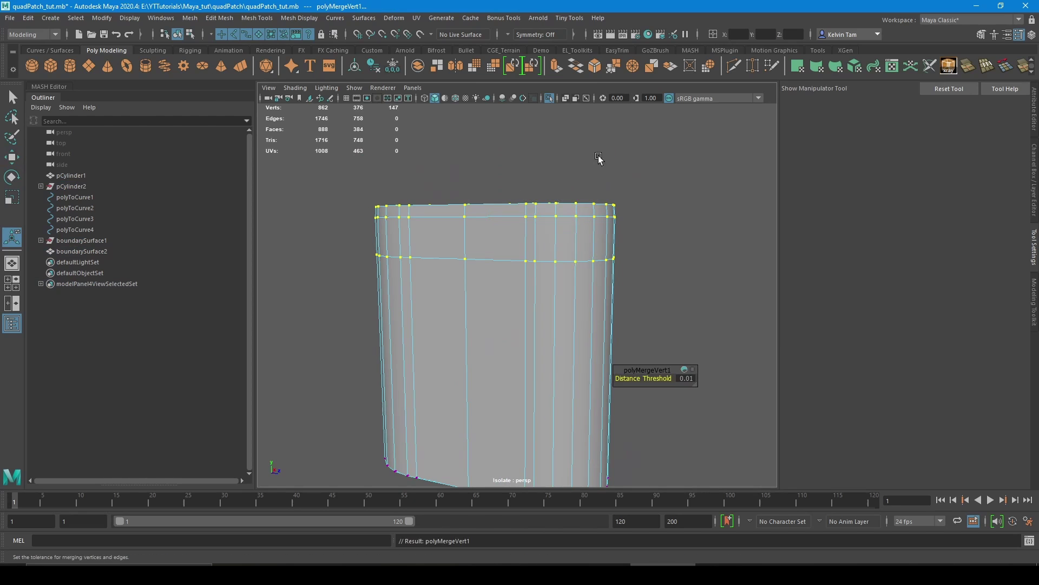
alt+drag(599, 159, 511, 271)
key(w)
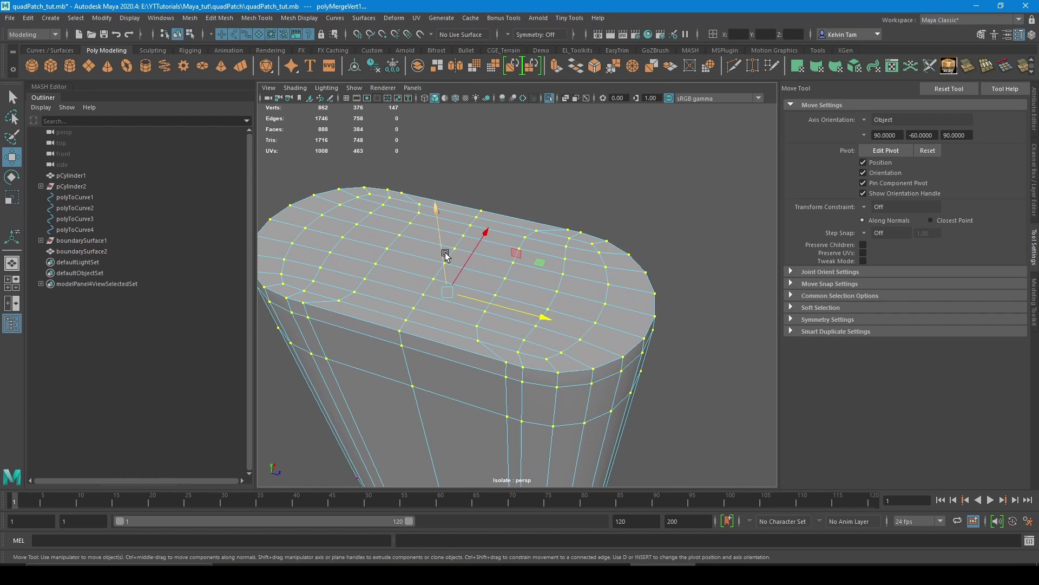
Step: Turn off isolation and apply a ShrinkWrap deformer to the combined mesh, using the original capsule pCylinder1 as the target
key(F8)
click(626, 174)
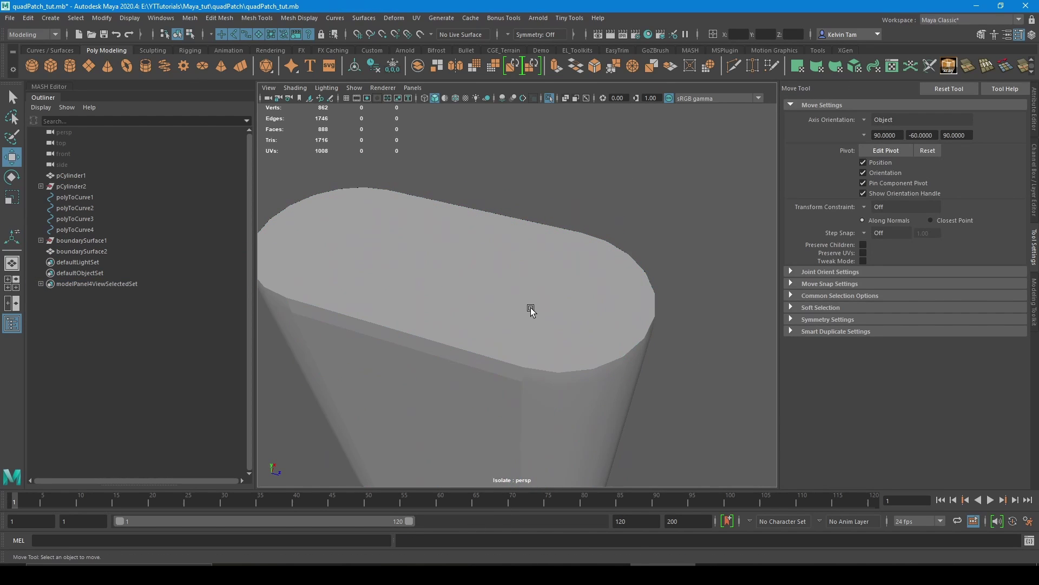
click(426, 299)
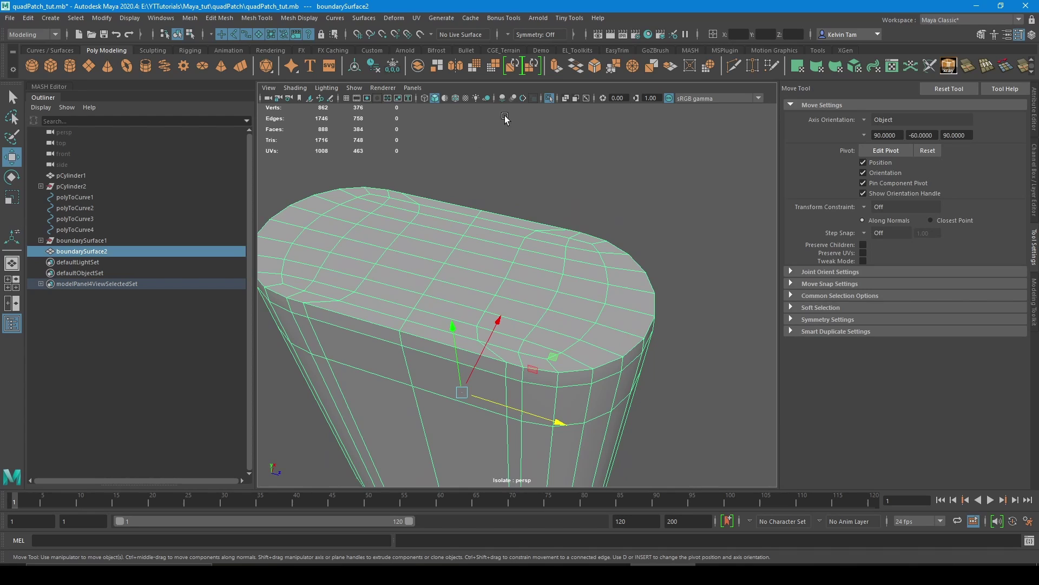
click(549, 98)
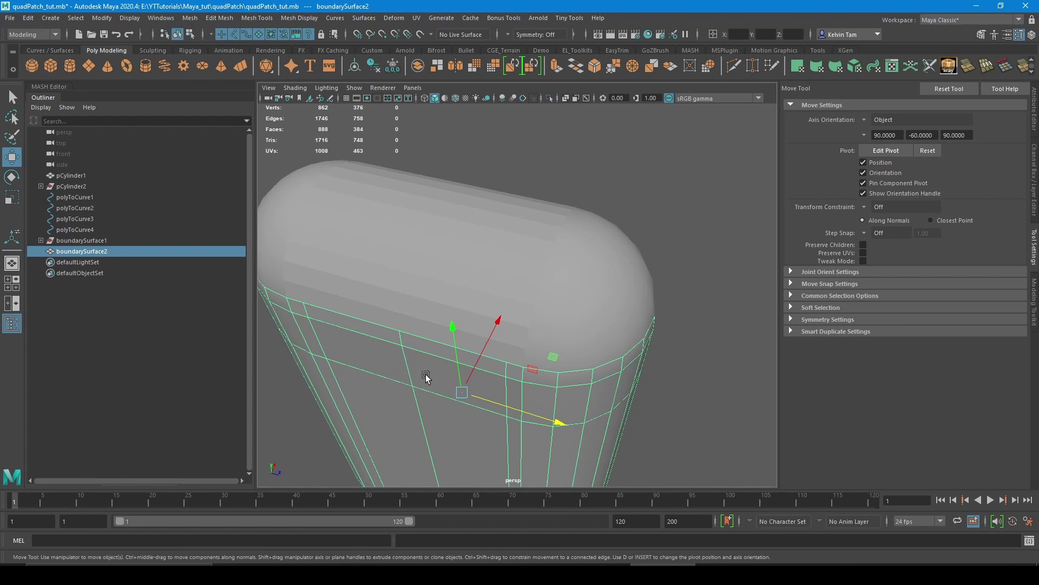
shift+click(431, 235)
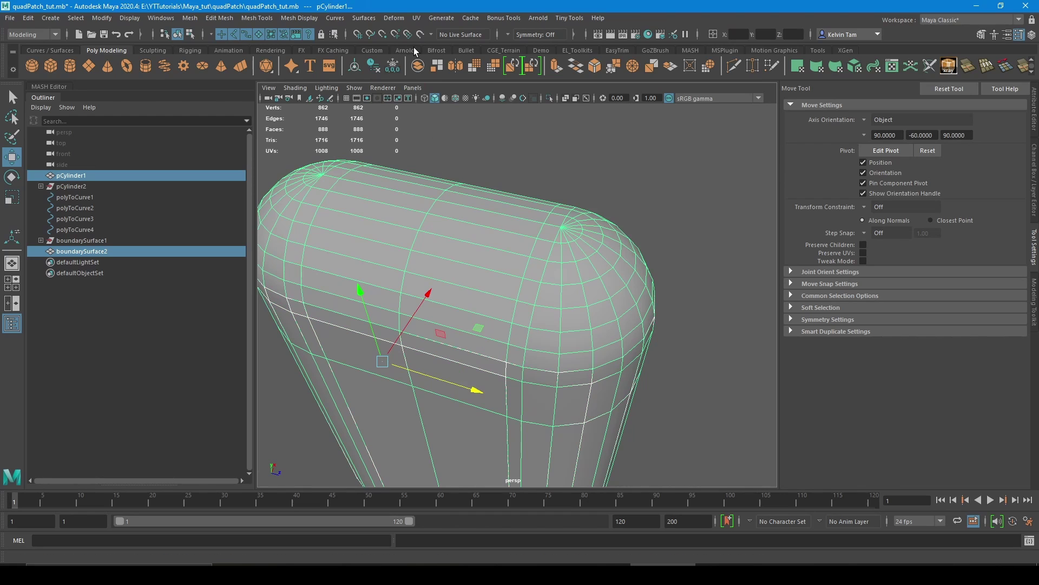
click(390, 18)
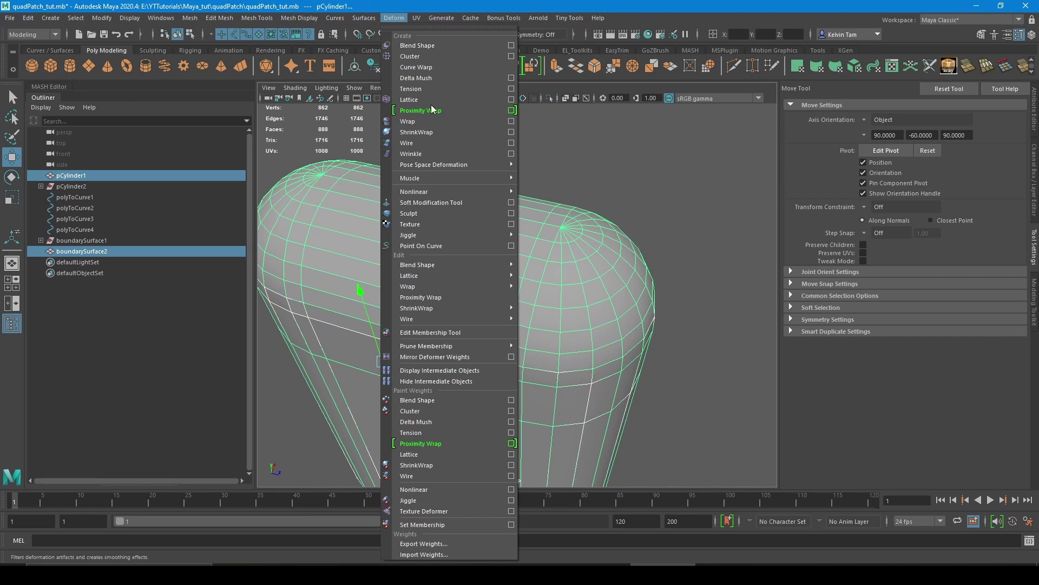
click(435, 135)
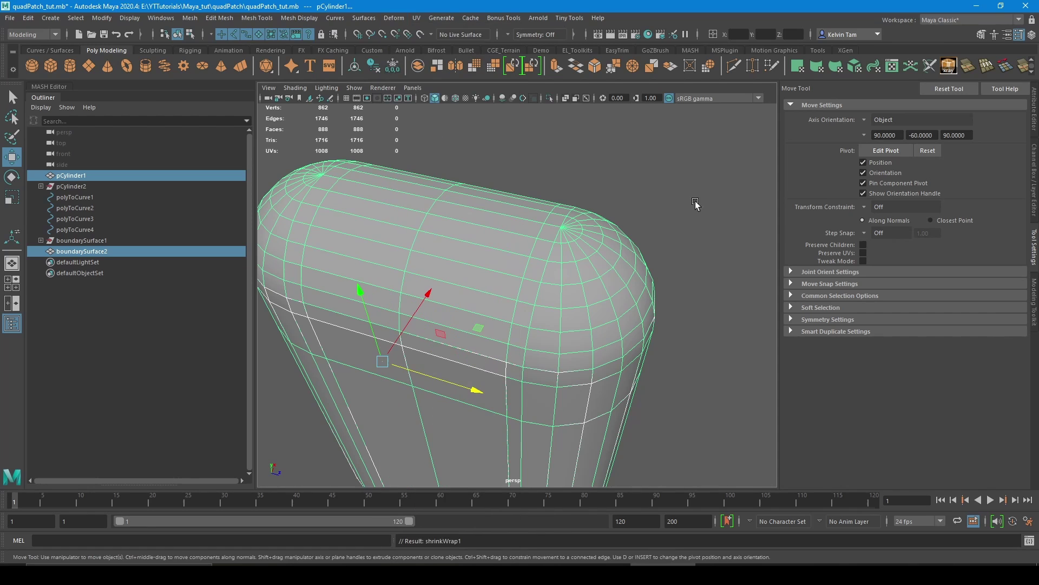
alt+drag(658, 267, 637, 254)
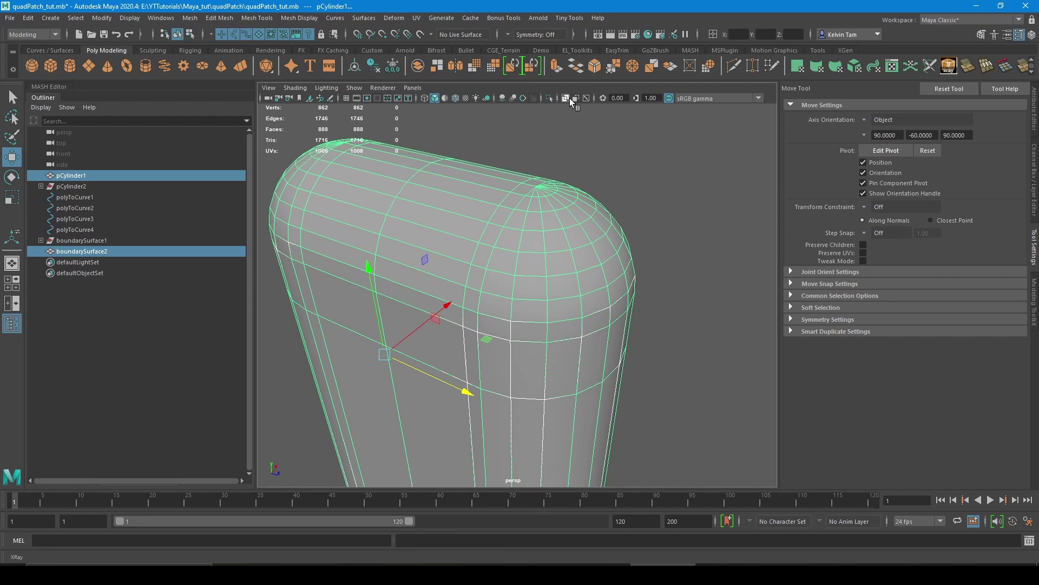
Step: Assign a new Lambert material to the original capsule pCylinder1 and raise its transparency until the wrapped mesh shows through
click(524, 180)
right_drag(578, 194, 657, 500)
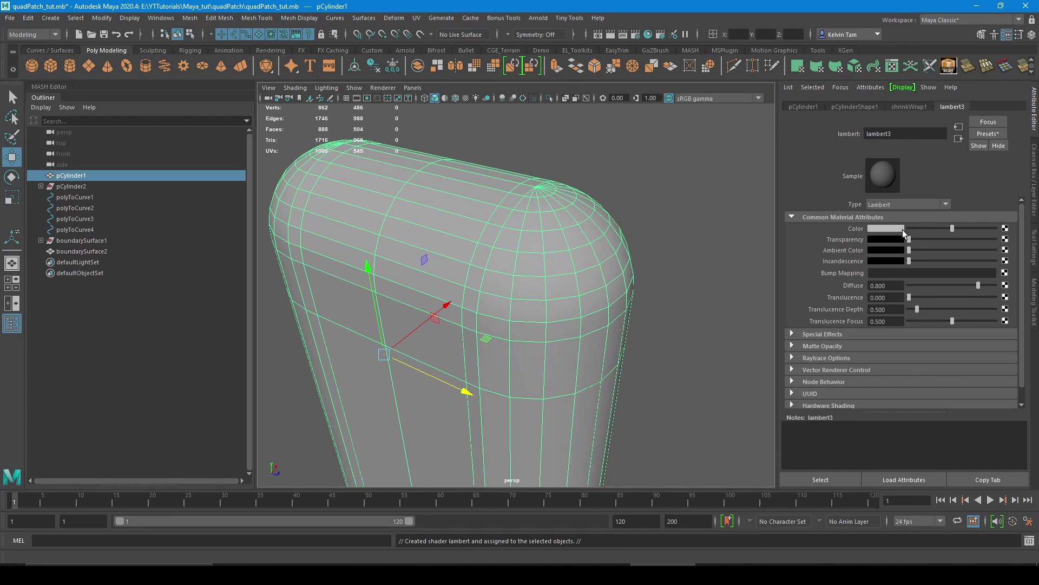
drag(915, 242, 964, 237)
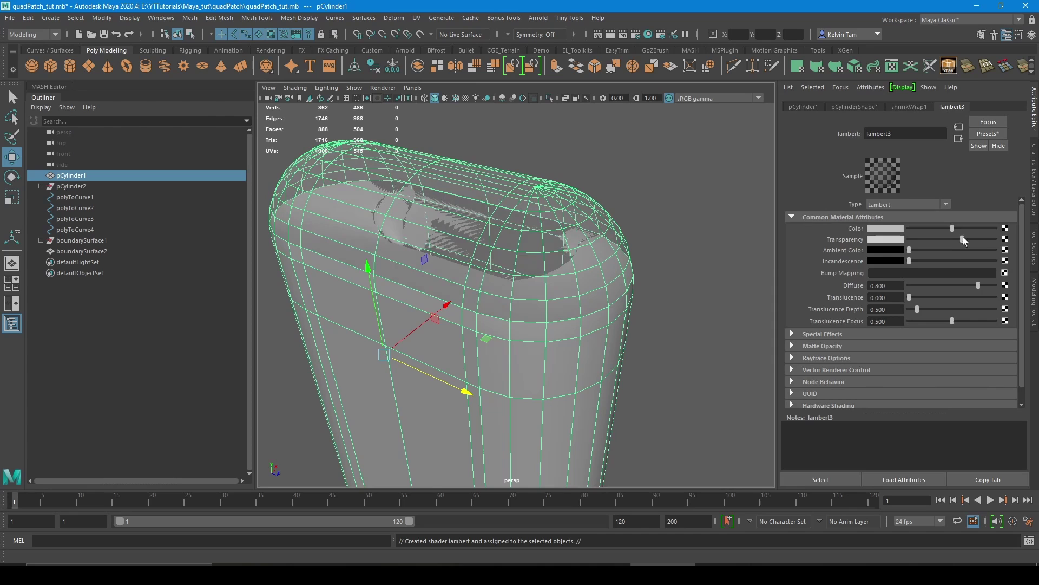
click(693, 303)
alt+drag(605, 351, 658, 283)
Step: Set the combined mesh's ShrinkWrap projection to Vertex Normals and enable Bidirectional and Closest If No Intersection
click(590, 288)
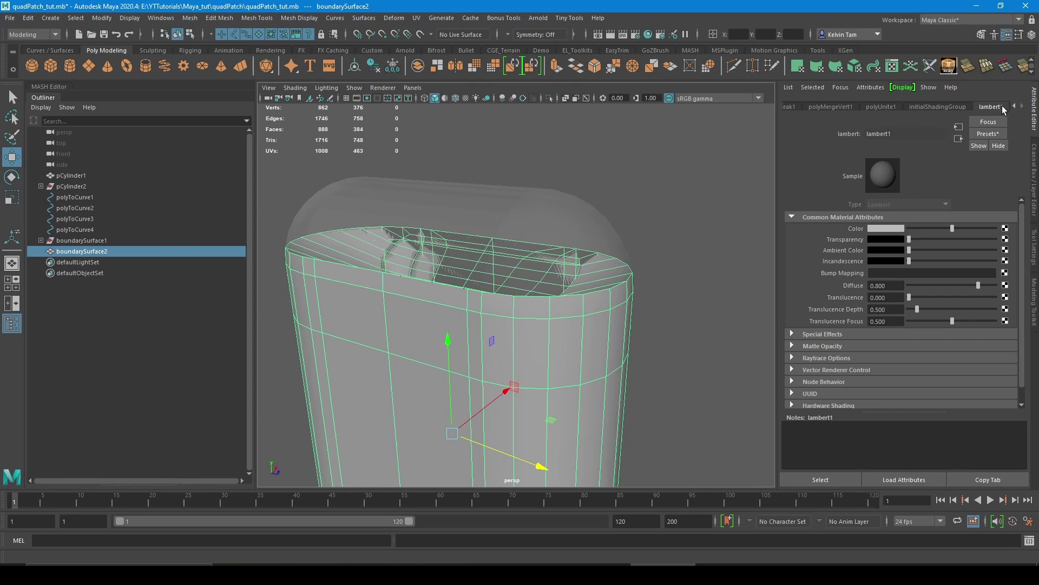
scroll(829, 108, up, 6)
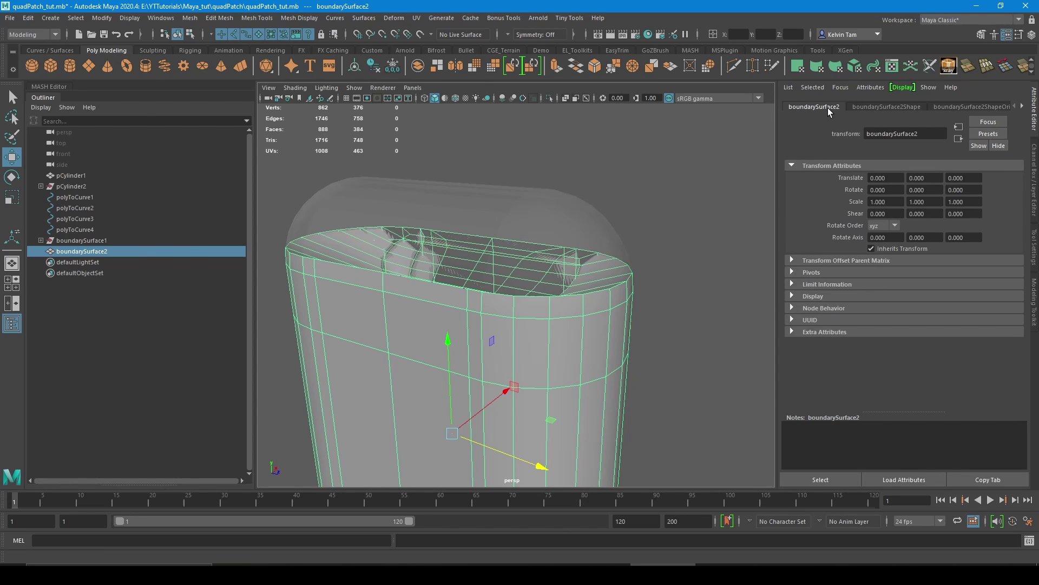
click(998, 107)
click(1023, 107)
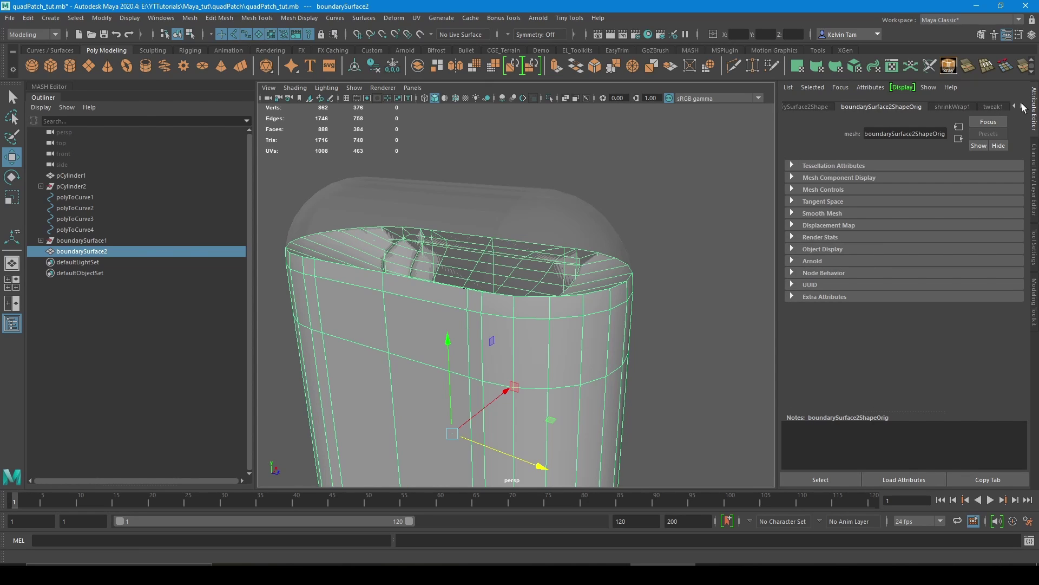
click(942, 108)
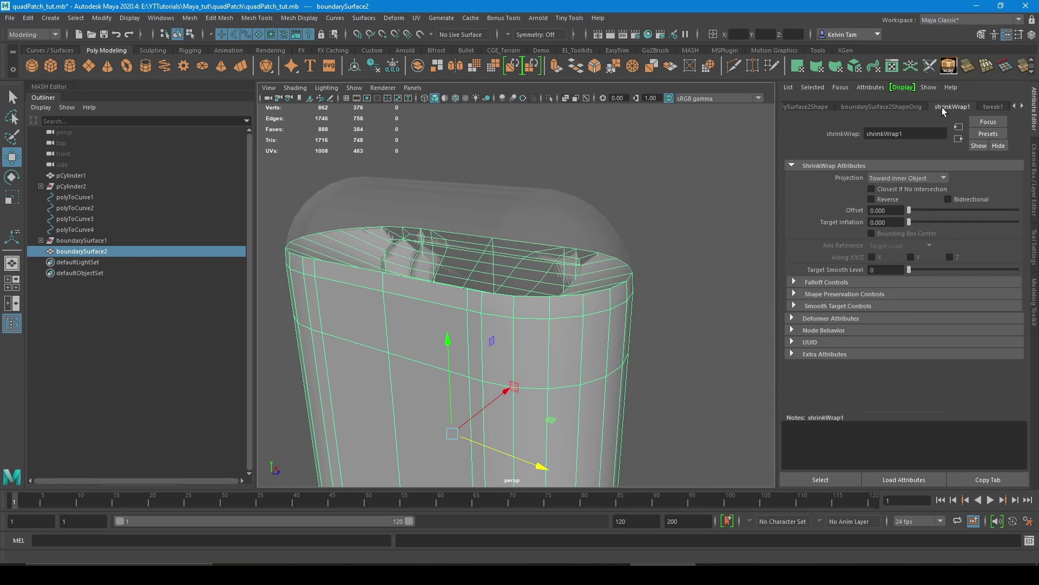
click(902, 180)
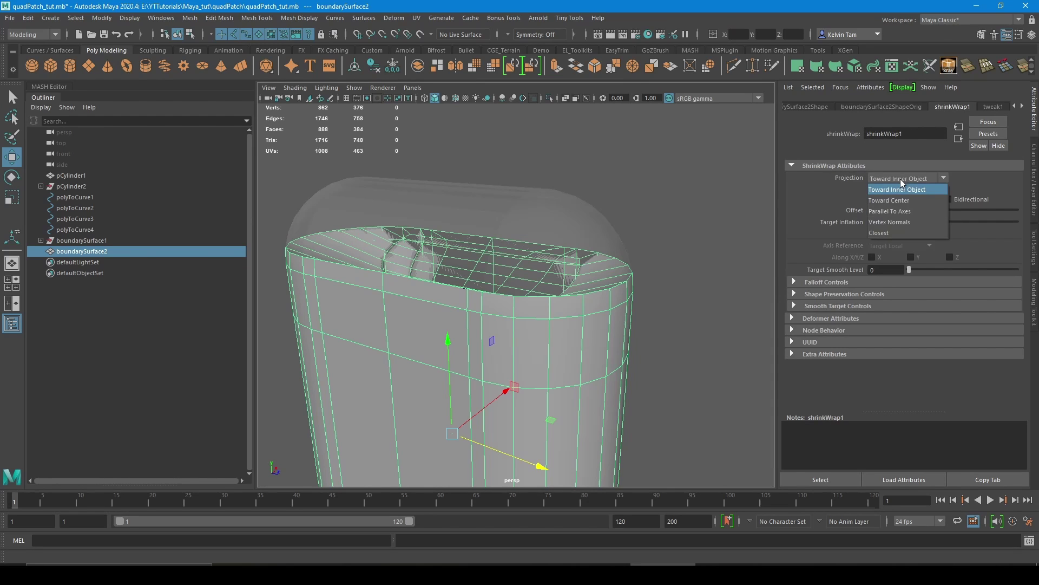
click(879, 223)
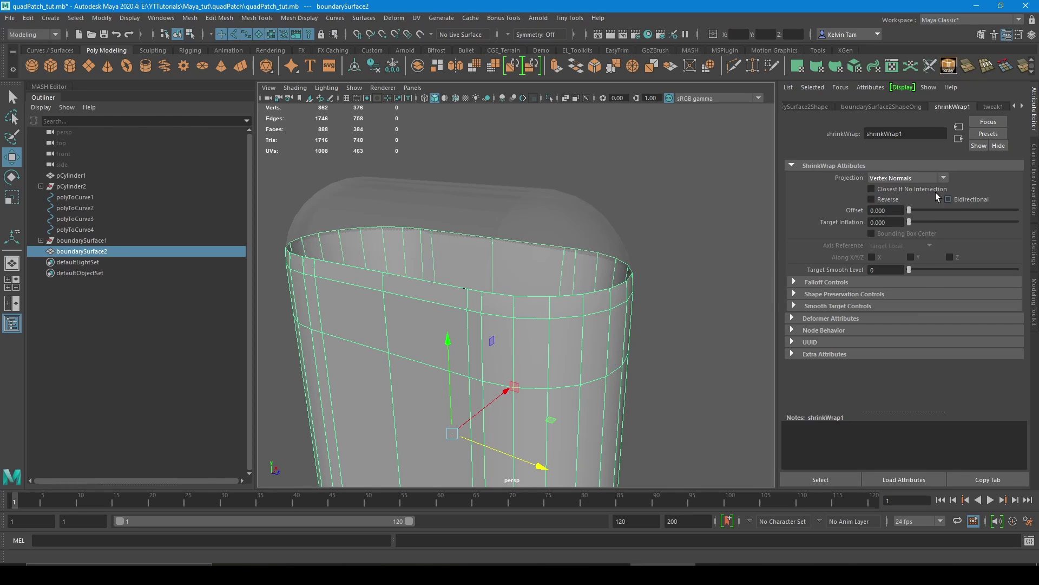
click(959, 197)
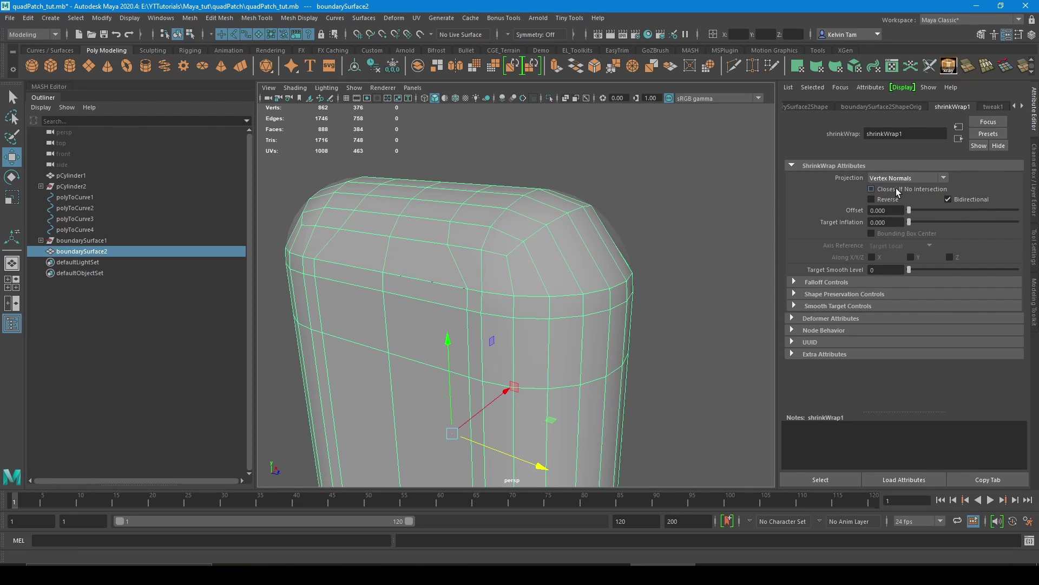
Step: Examine how closely the shrink-wrapped cap follows the transparent capsule's rounded corners from several sides
alt+drag(478, 241, 654, 245)
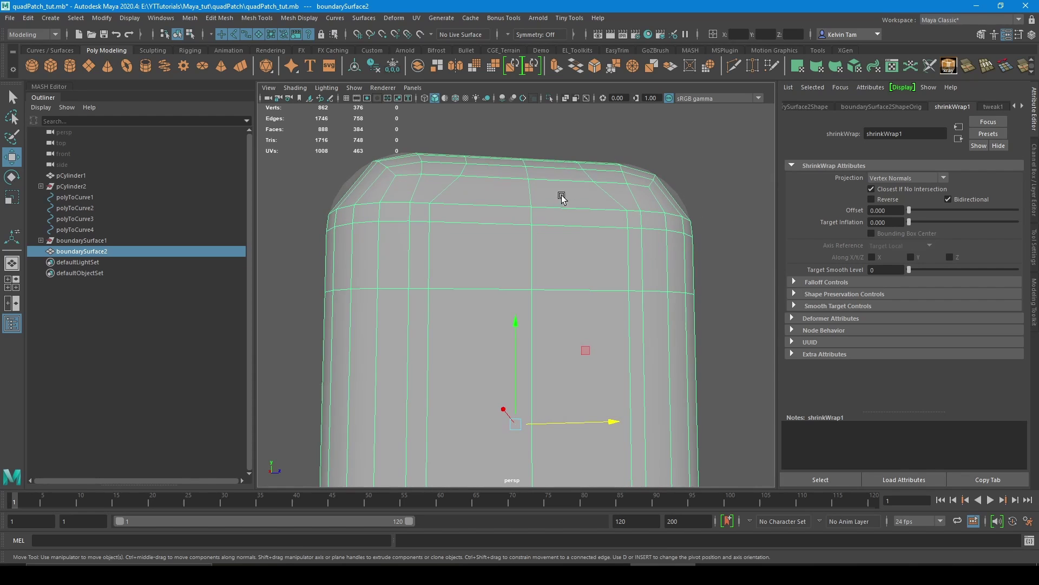
alt+drag(562, 195, 445, 204)
alt+drag(690, 240, 436, 224)
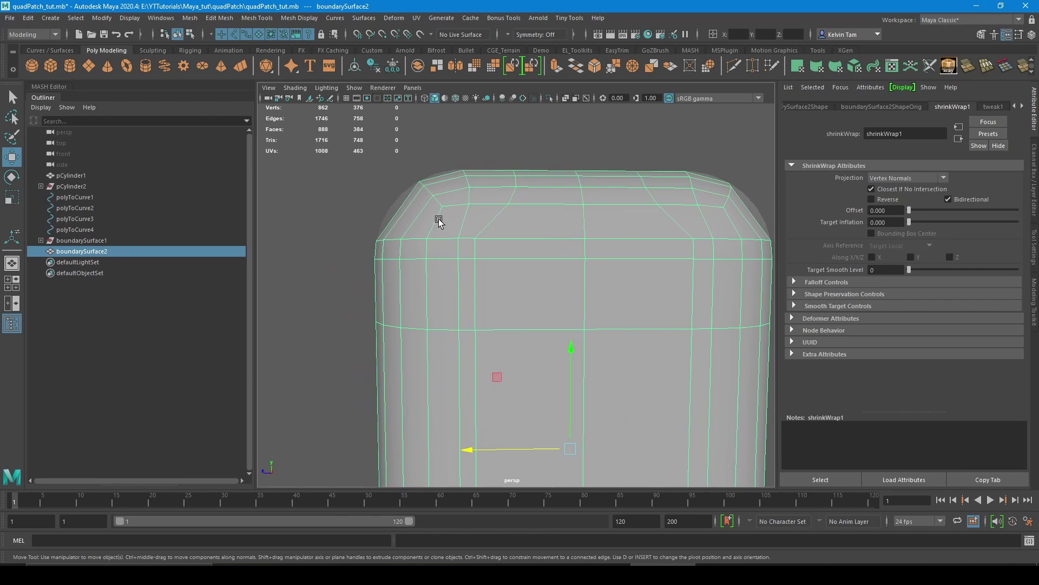
alt+drag(662, 226, 680, 244)
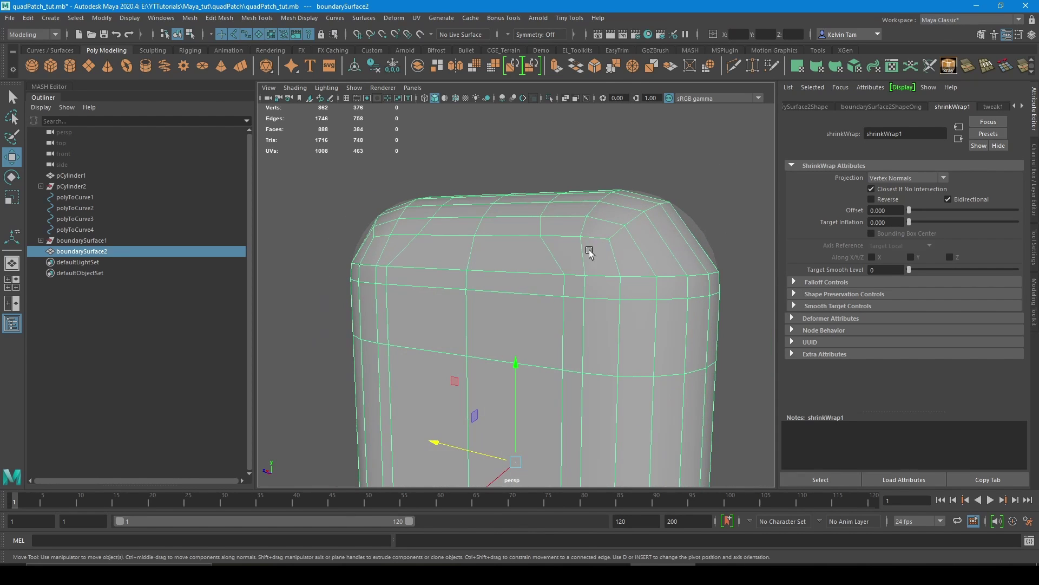
alt+drag(589, 253, 661, 269)
Step: Insert an edge loop around the shrink-wrapped cap between its border and the first interior ring of edges
click(665, 270)
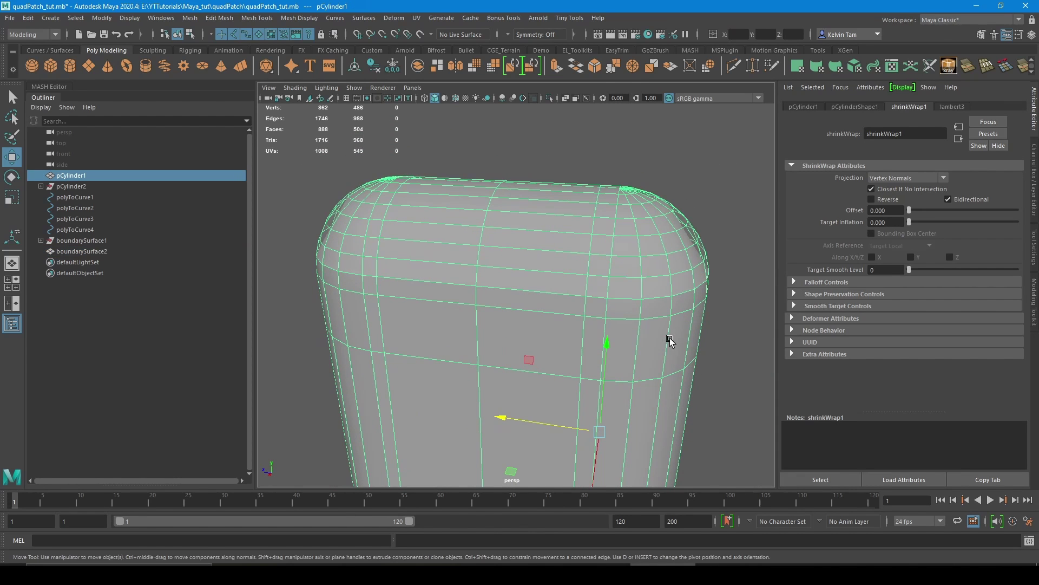
shift+click(671, 264)
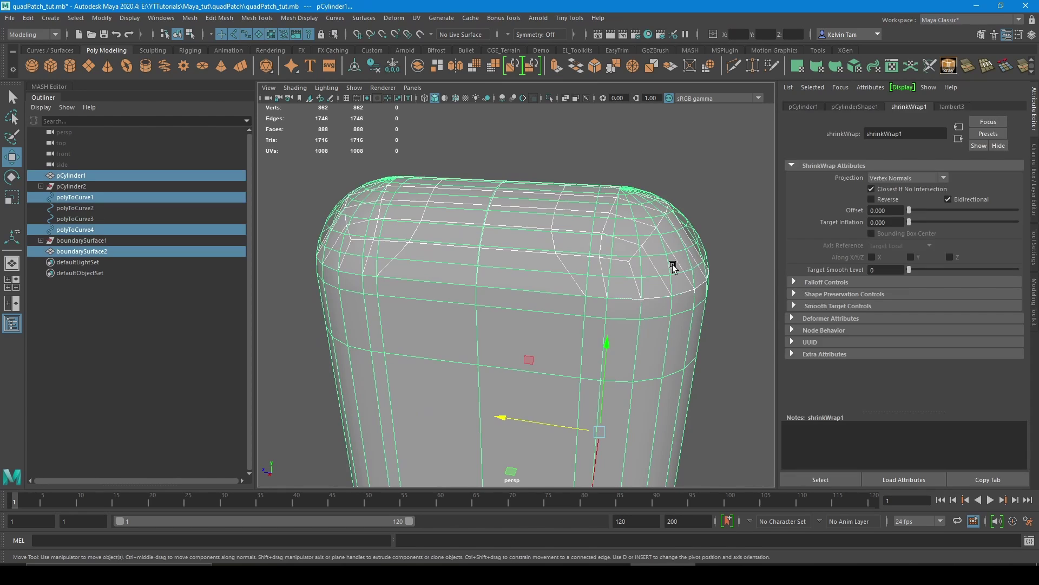
shift+click(709, 250)
shift+right_drag(728, 221, 666, 222)
mouse_move(664, 271)
alt+mouse_down()
mouse_move(670, 292)
mouse_move(678, 288)
alt+mouse_up()
ctrl+click(661, 244)
key(w)
right_drag(538, 232, 591, 189)
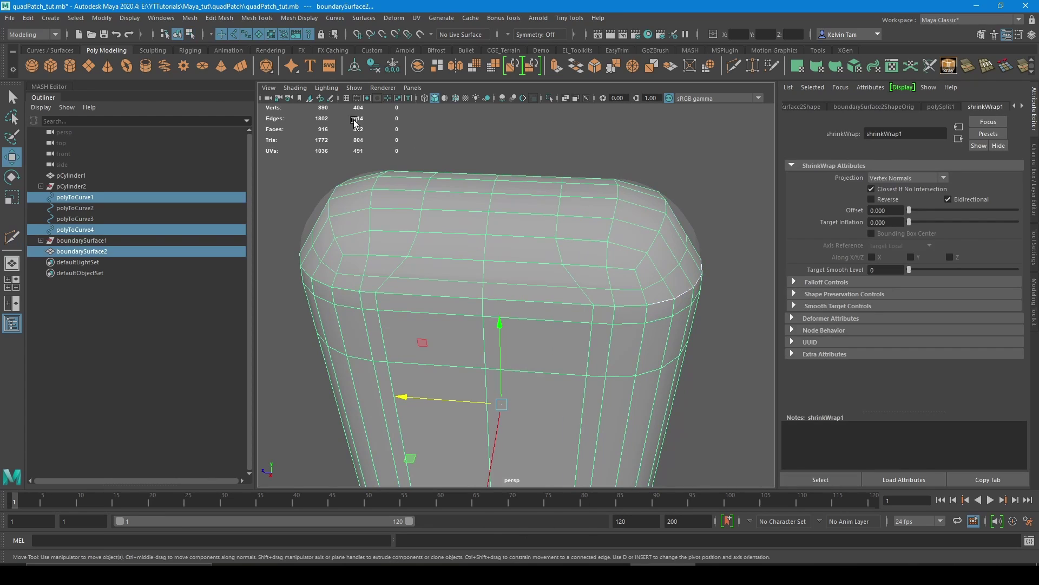
Step: Delete the combined mesh's construction history and apply a ShrinkWrap deformer that wraps it onto the original capsule pCylinder1
click(372, 64)
shift+click(686, 226)
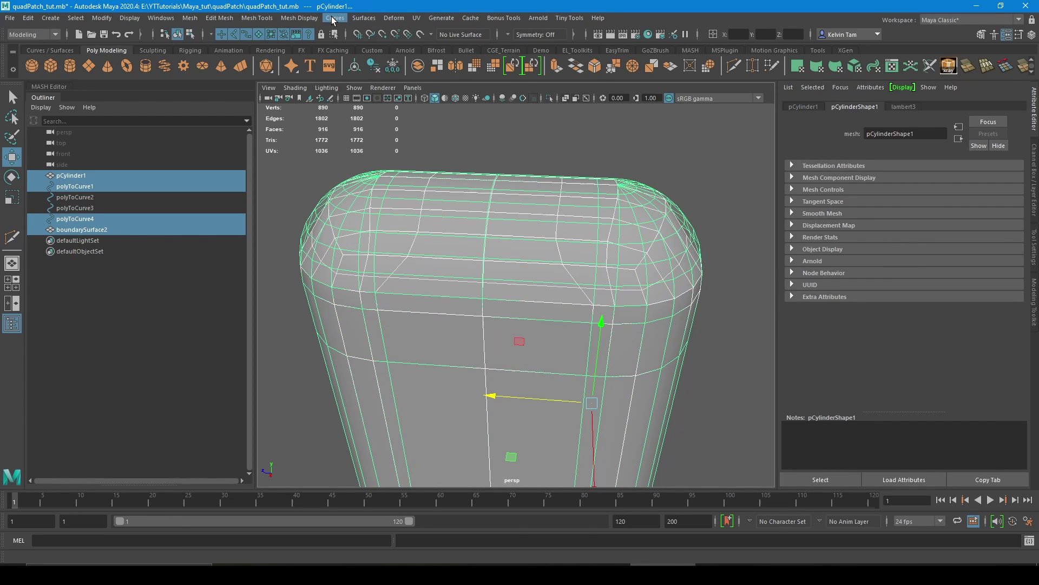
click(393, 18)
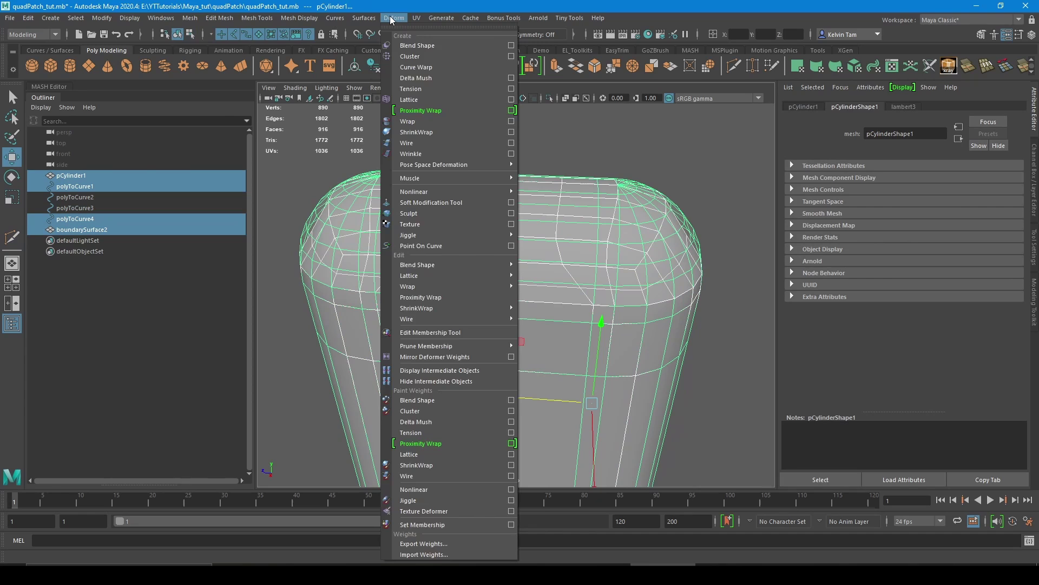
click(425, 132)
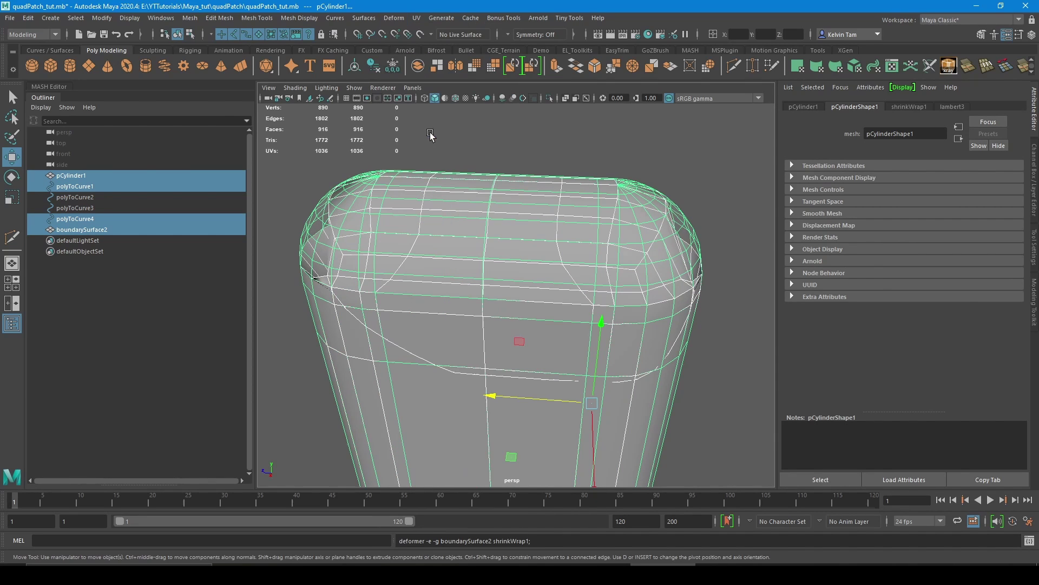
Step: Set the new ShrinkWrap's projection to Vertex Normals and enable Bidirectional
click(909, 107)
click(922, 178)
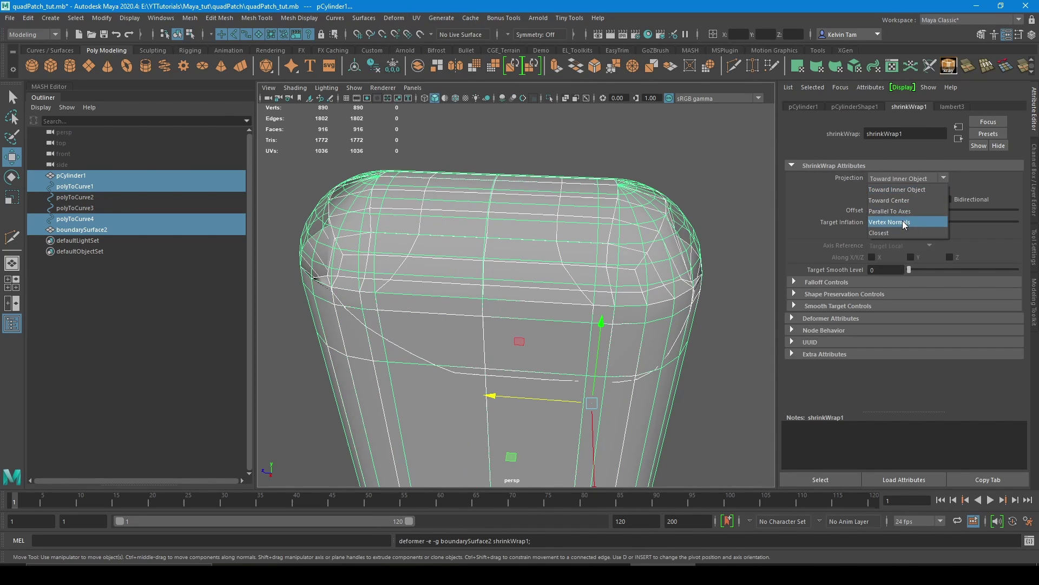
click(904, 222)
click(949, 200)
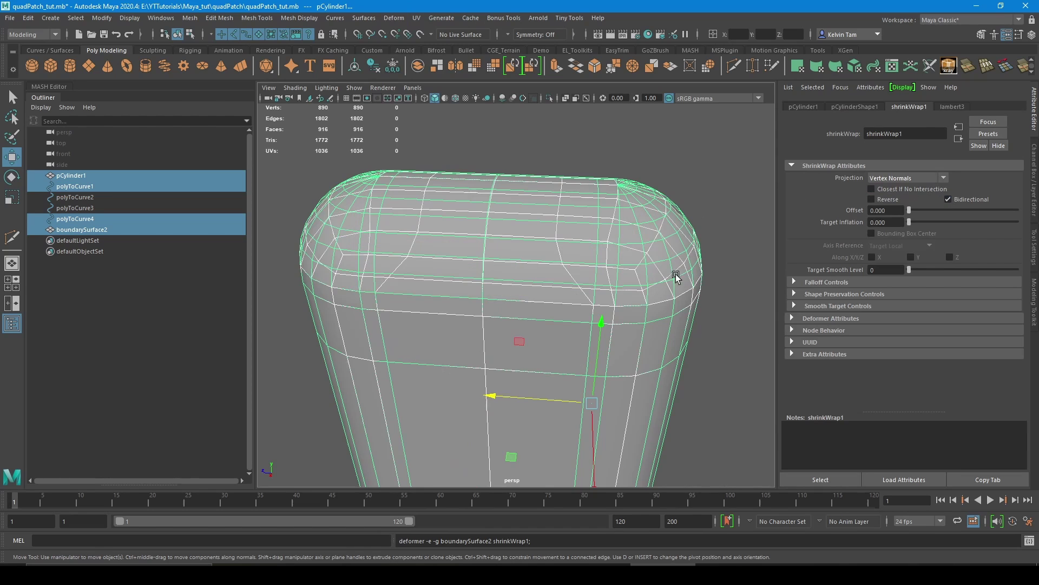
alt+drag(675, 274, 719, 246)
click(732, 244)
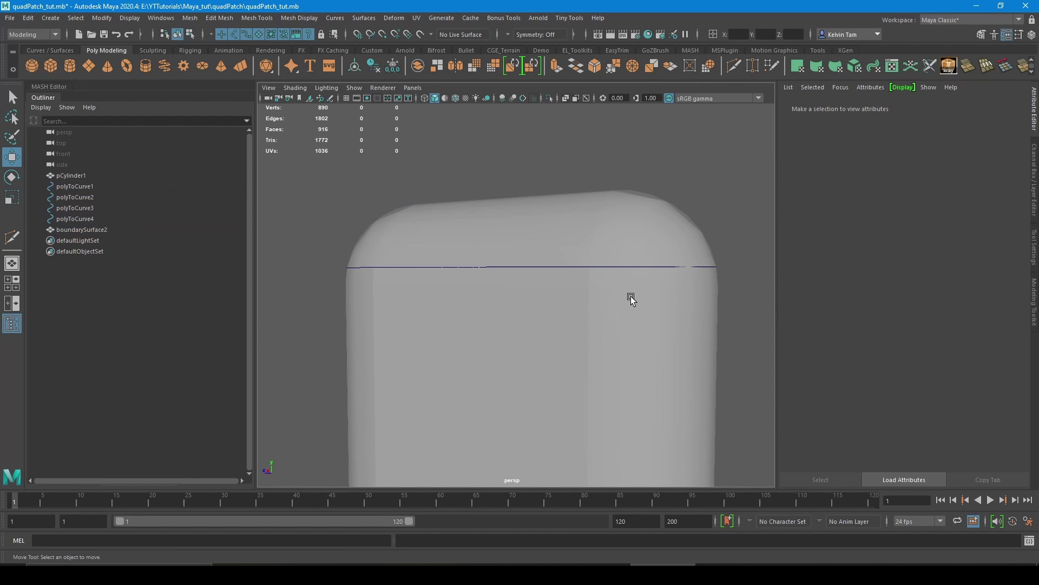
Step: Isolate boundarySurface2 and examine its wrapped cap with the smooth mesh preview switched on and off
click(98, 230)
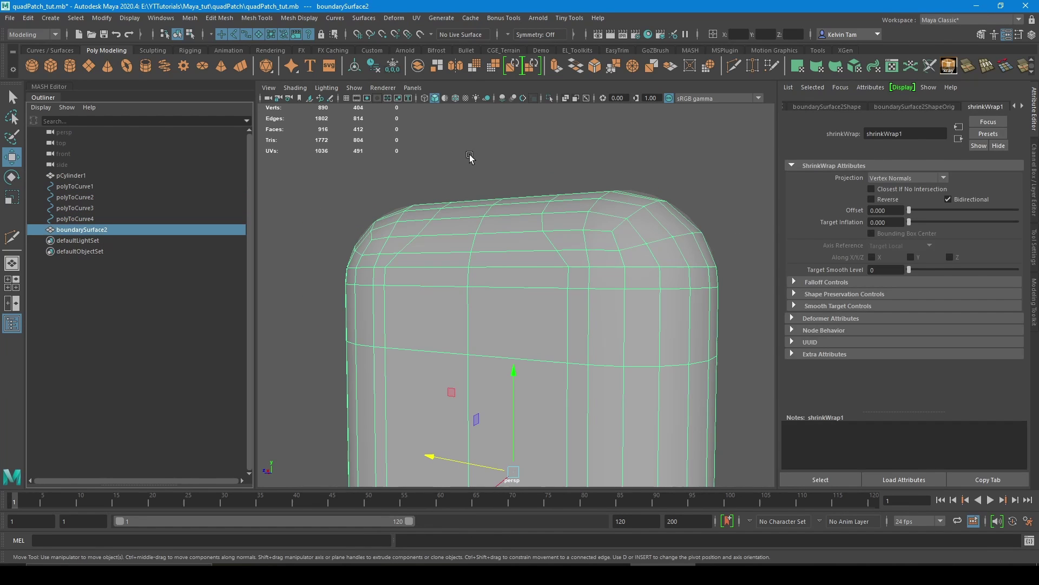
click(550, 100)
alt+drag(639, 243, 532, 277)
click(746, 279)
key(3)
click(563, 306)
key(1)
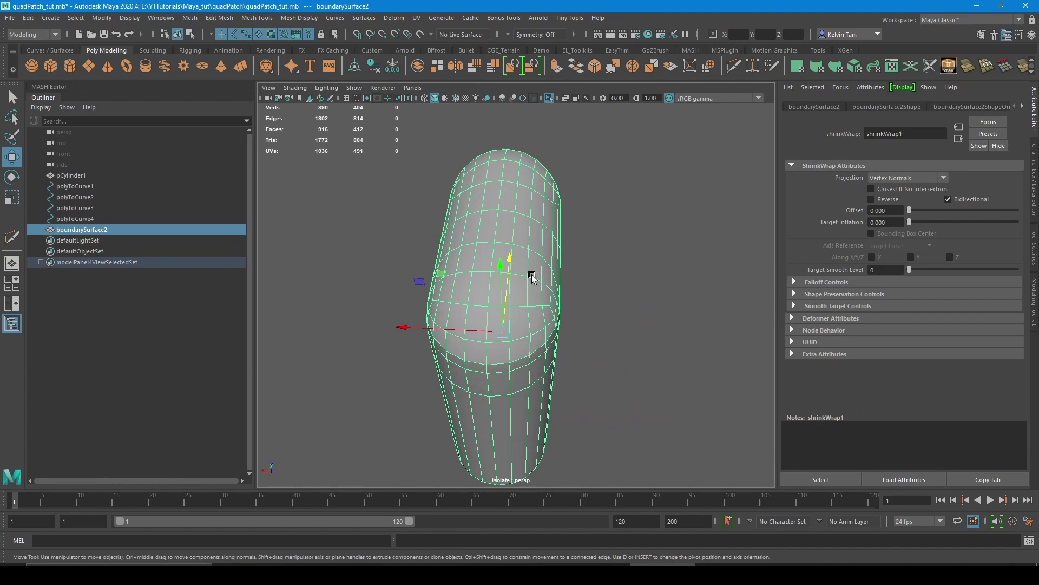
Step: Delete the wrapped mesh's history, move it sideways clear of the original capsule and end the isolated view
click(373, 66)
drag(431, 328, 509, 154)
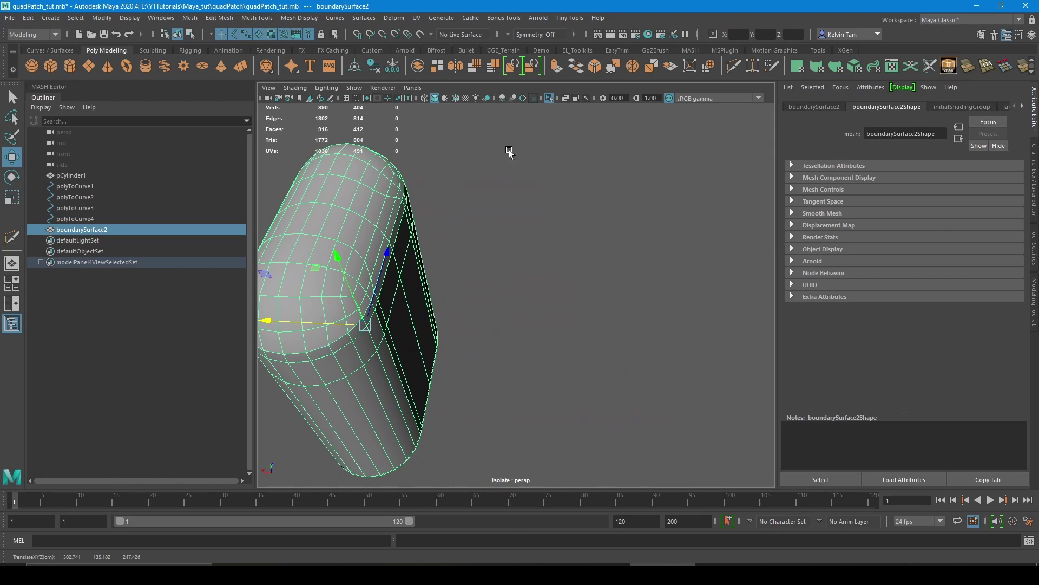
click(549, 98)
alt+drag(499, 221, 538, 260)
Step: Make the original capsule pCylinder1 opaque again by lowering its Lambert material's transparency to zero
click(610, 233)
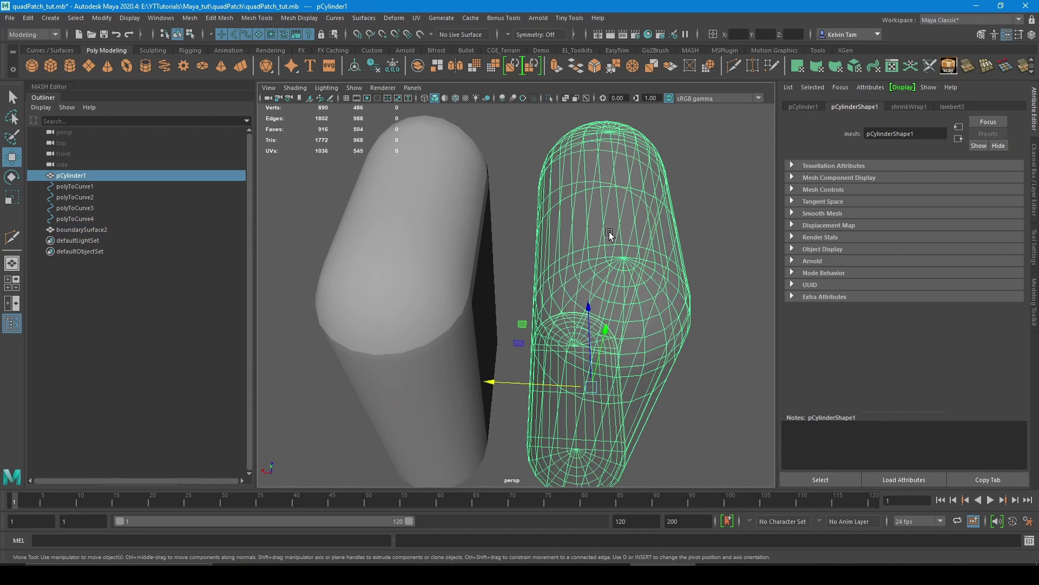
click(952, 107)
drag(966, 239, 639, 234)
click(731, 239)
Step: Turn on the smooth mesh preview for both the original capsule and the wrapped mesh
click(638, 234)
key(3)
click(424, 244)
key(3)
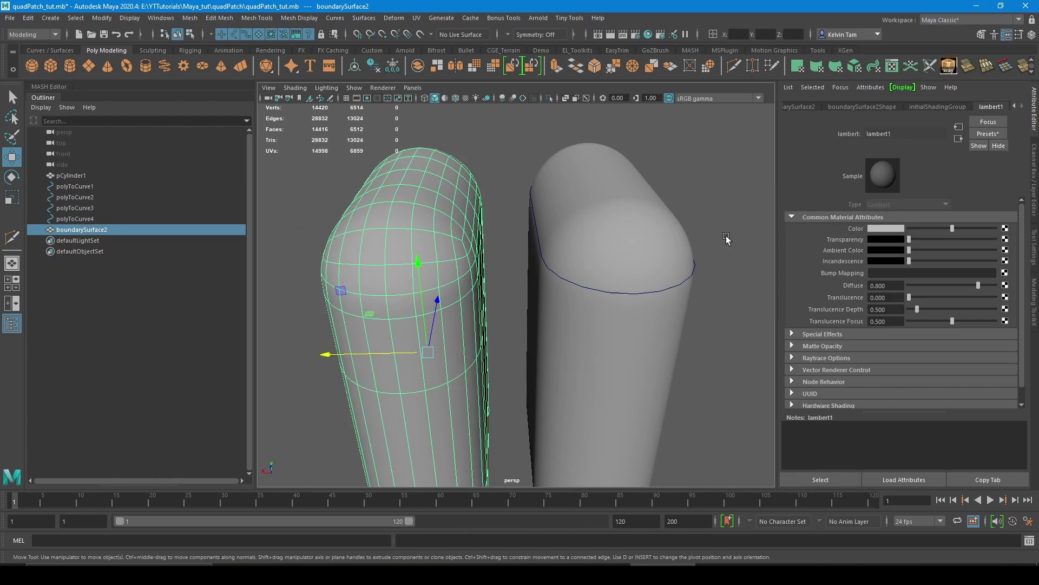
click(726, 239)
alt+right_drag(726, 239, 596, 276)
alt+drag(595, 276, 646, 285)
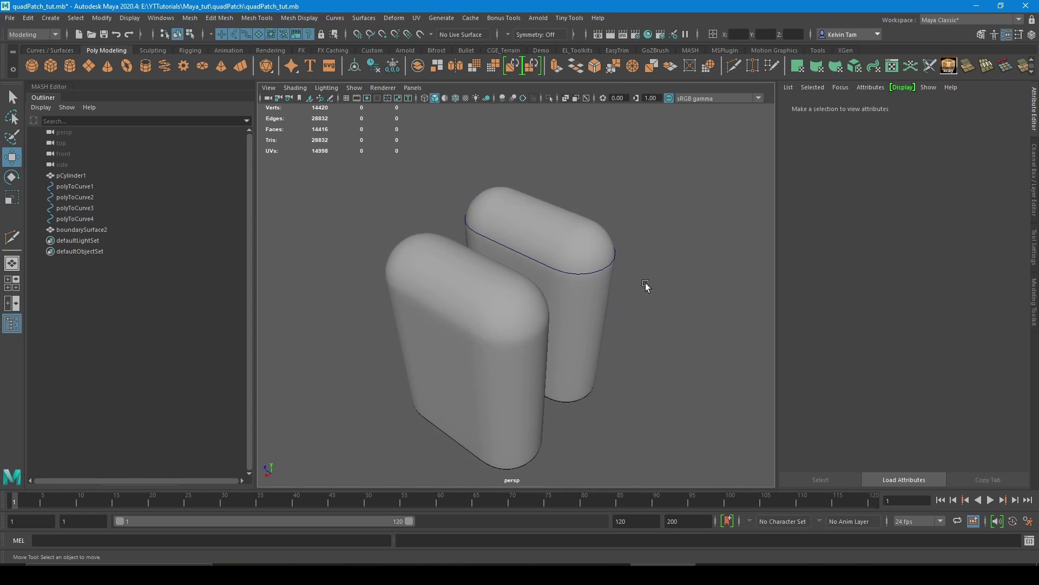
Step: Show wireframe on shaded and compare the edge flow on the rounded caps of the wrapped mesh and the original capsule
click(456, 98)
mouse_move(460, 228)
alt+mouse_down()
mouse_move(457, 262)
mouse_move(417, 307)
mouse_move(420, 341)
mouse_move(492, 262)
mouse_move(525, 320)
mouse_move(575, 268)
alt+mouse_up()
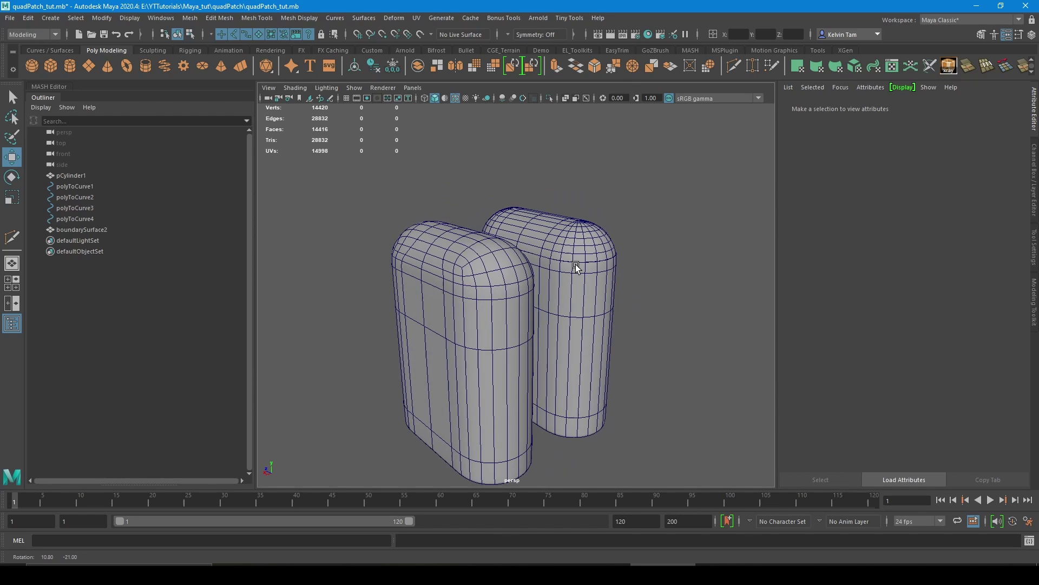
click(481, 273)
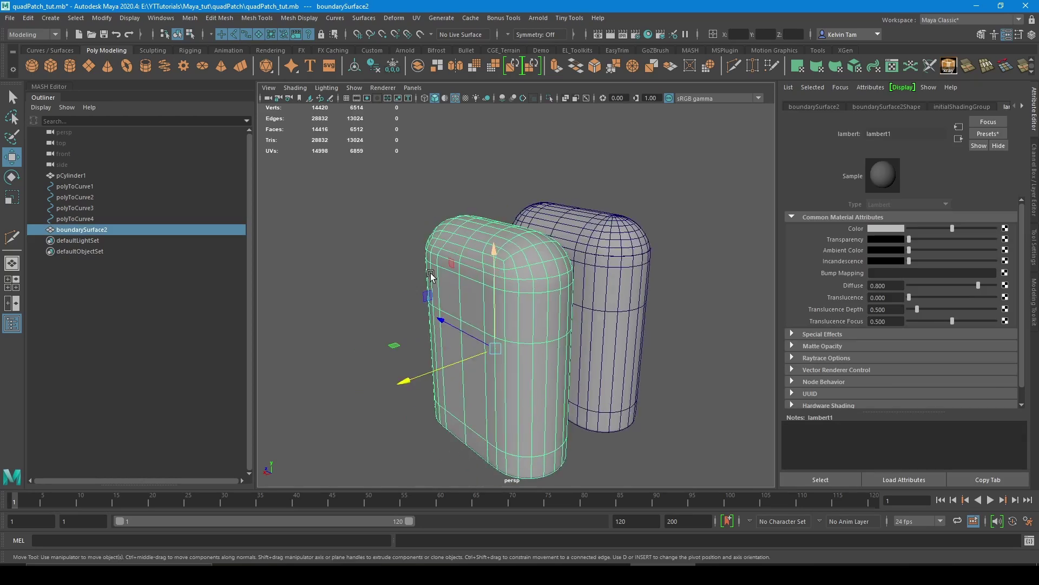
alt+drag(480, 273, 543, 179)
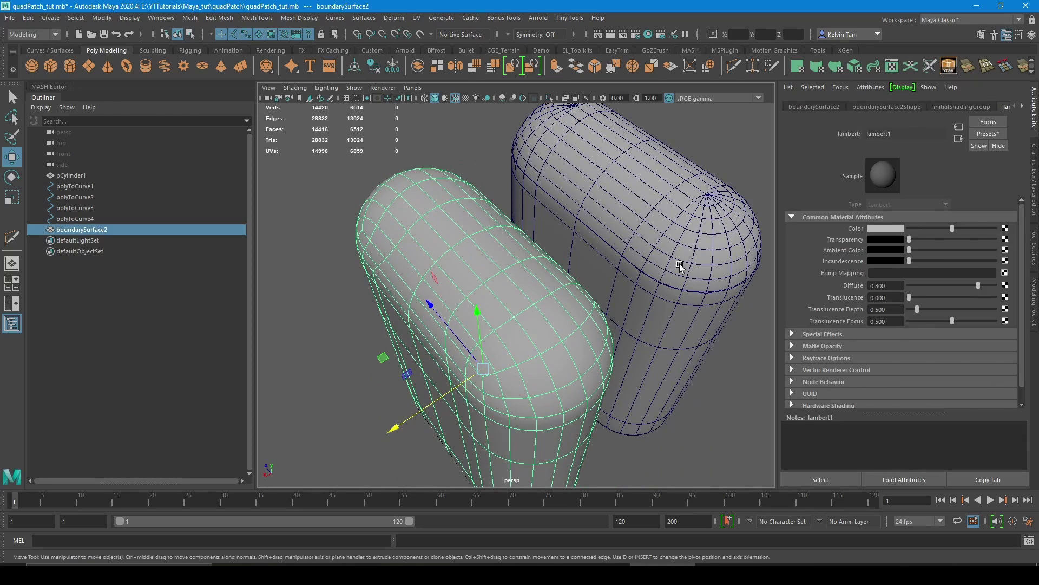
alt+drag(680, 265, 634, 280)
click(570, 229)
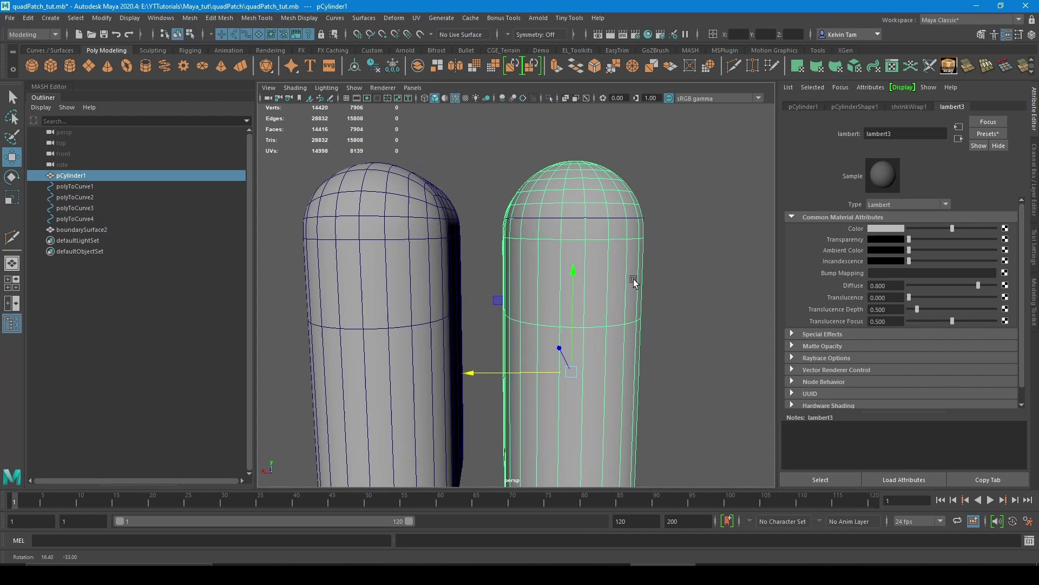